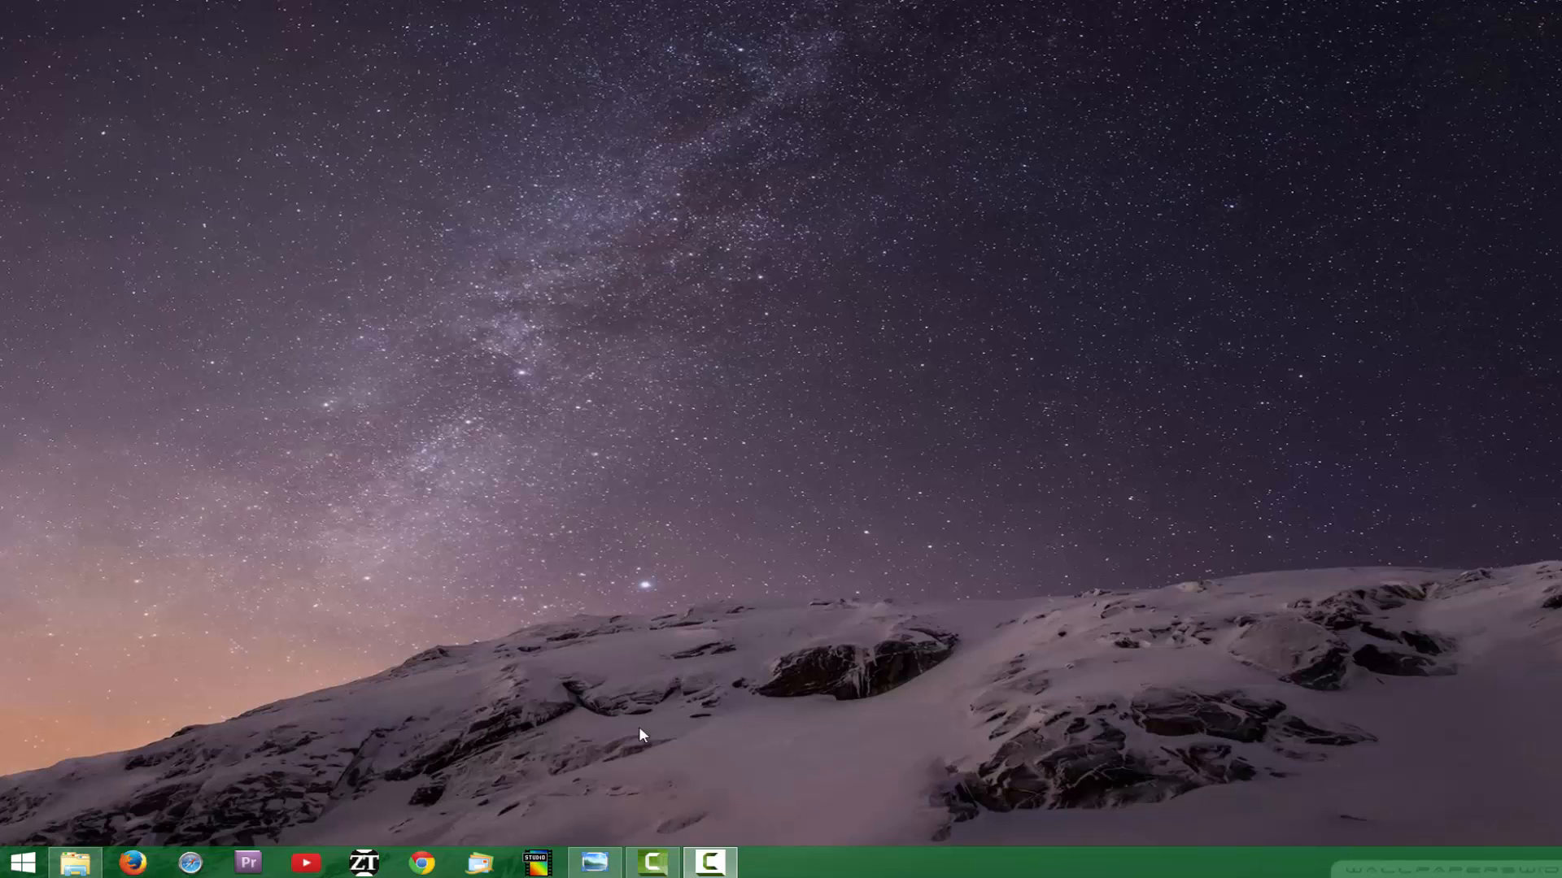
# Step: Switch to Camtasia Studio and maximize its window
pyautogui.click(675, 874)
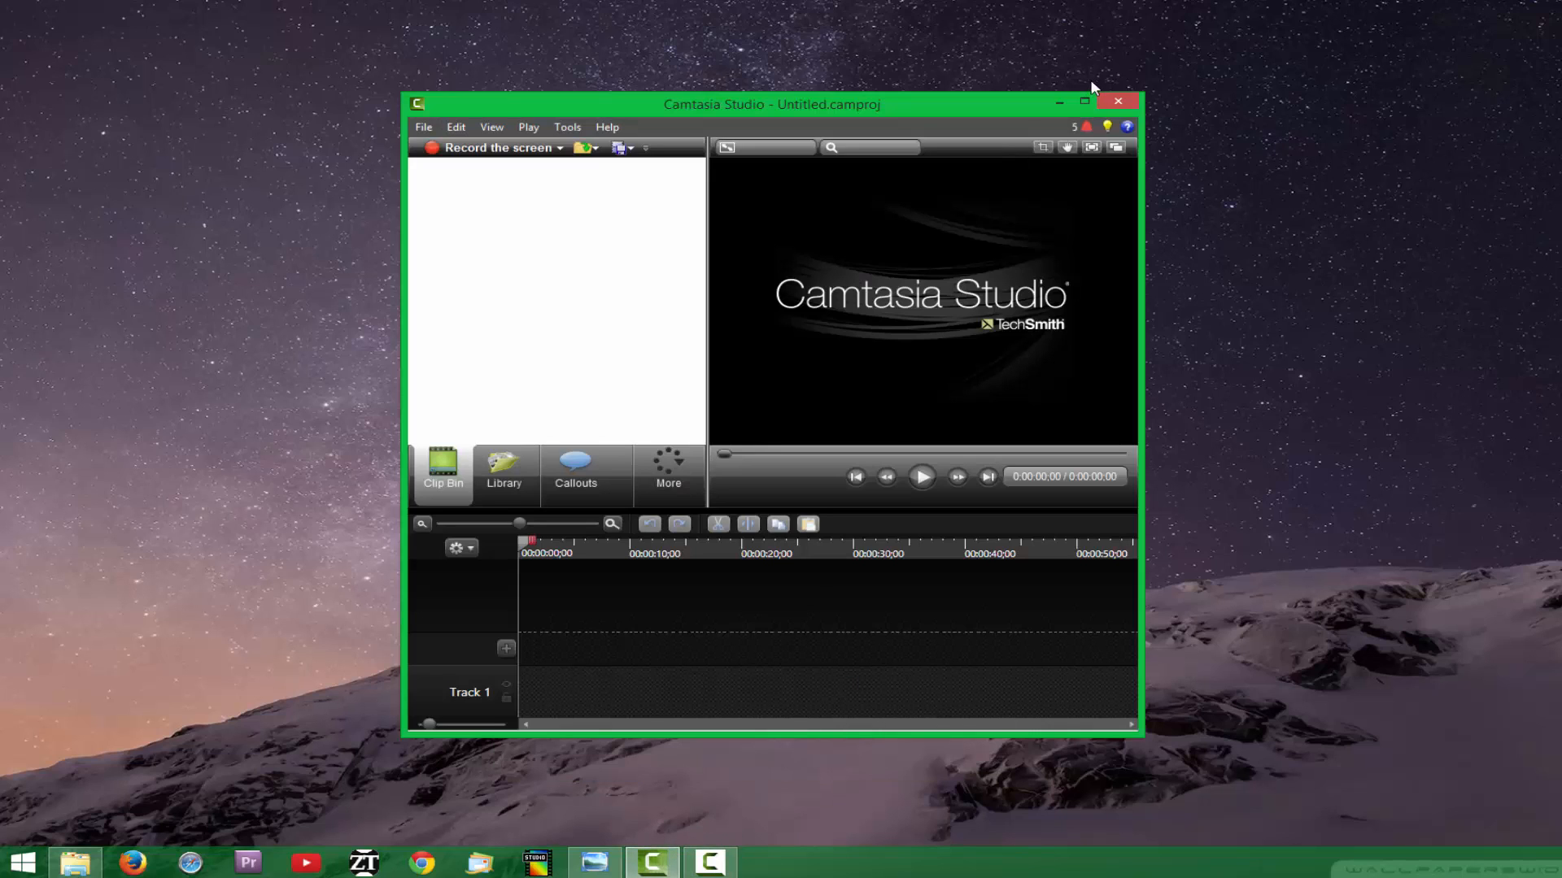
pyautogui.click(1084, 101)
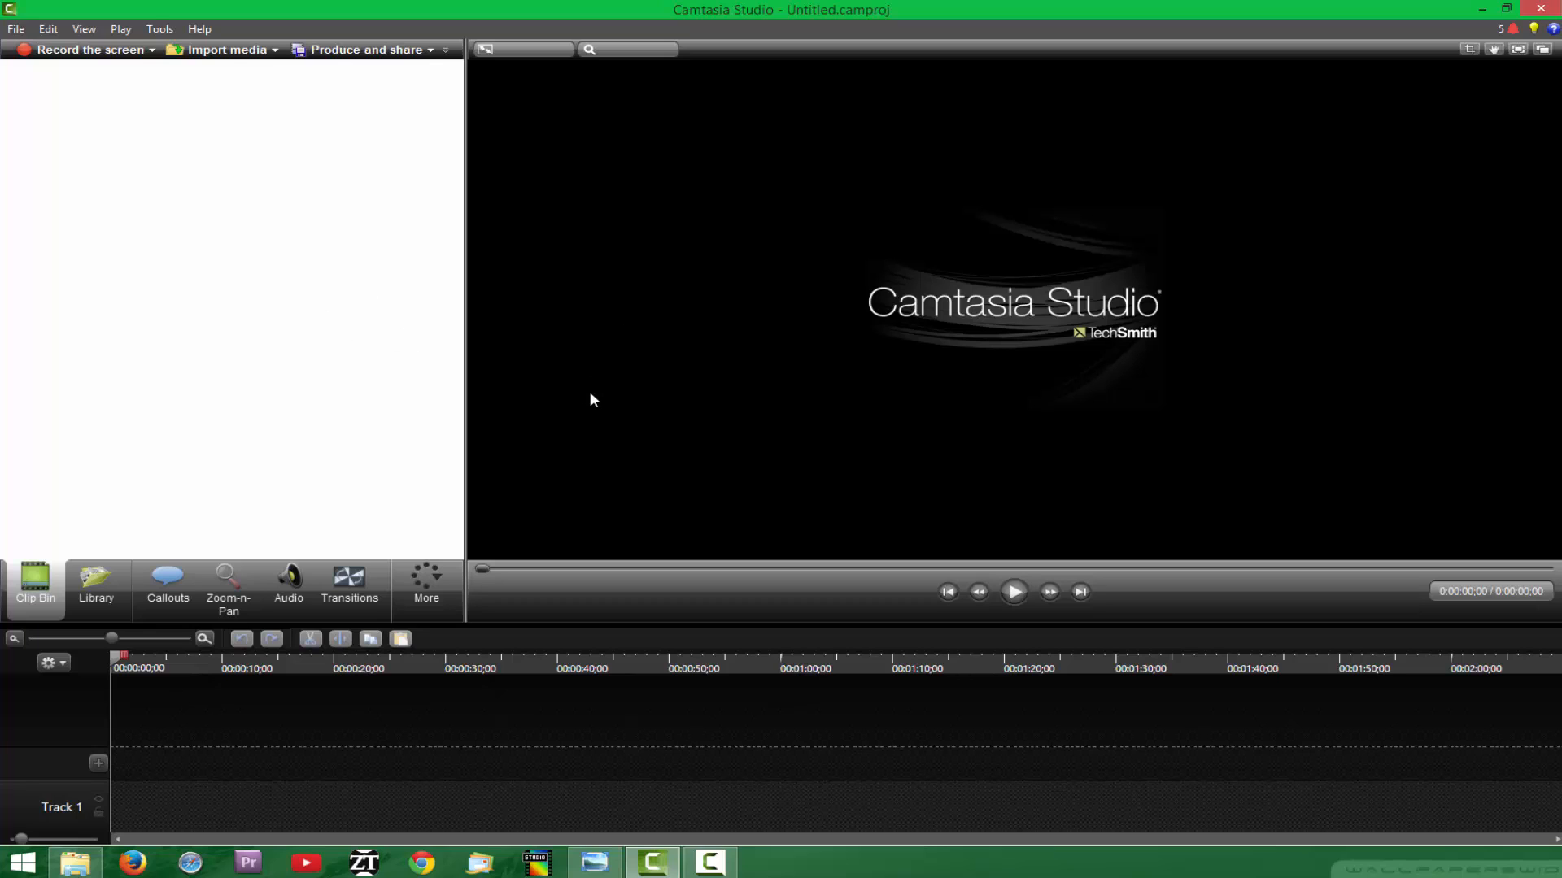
# Step: Import new project 3.mp4 into the project media from the "video de youtubes-Action !" folder inside Telechargement
pyautogui.click(228, 52)
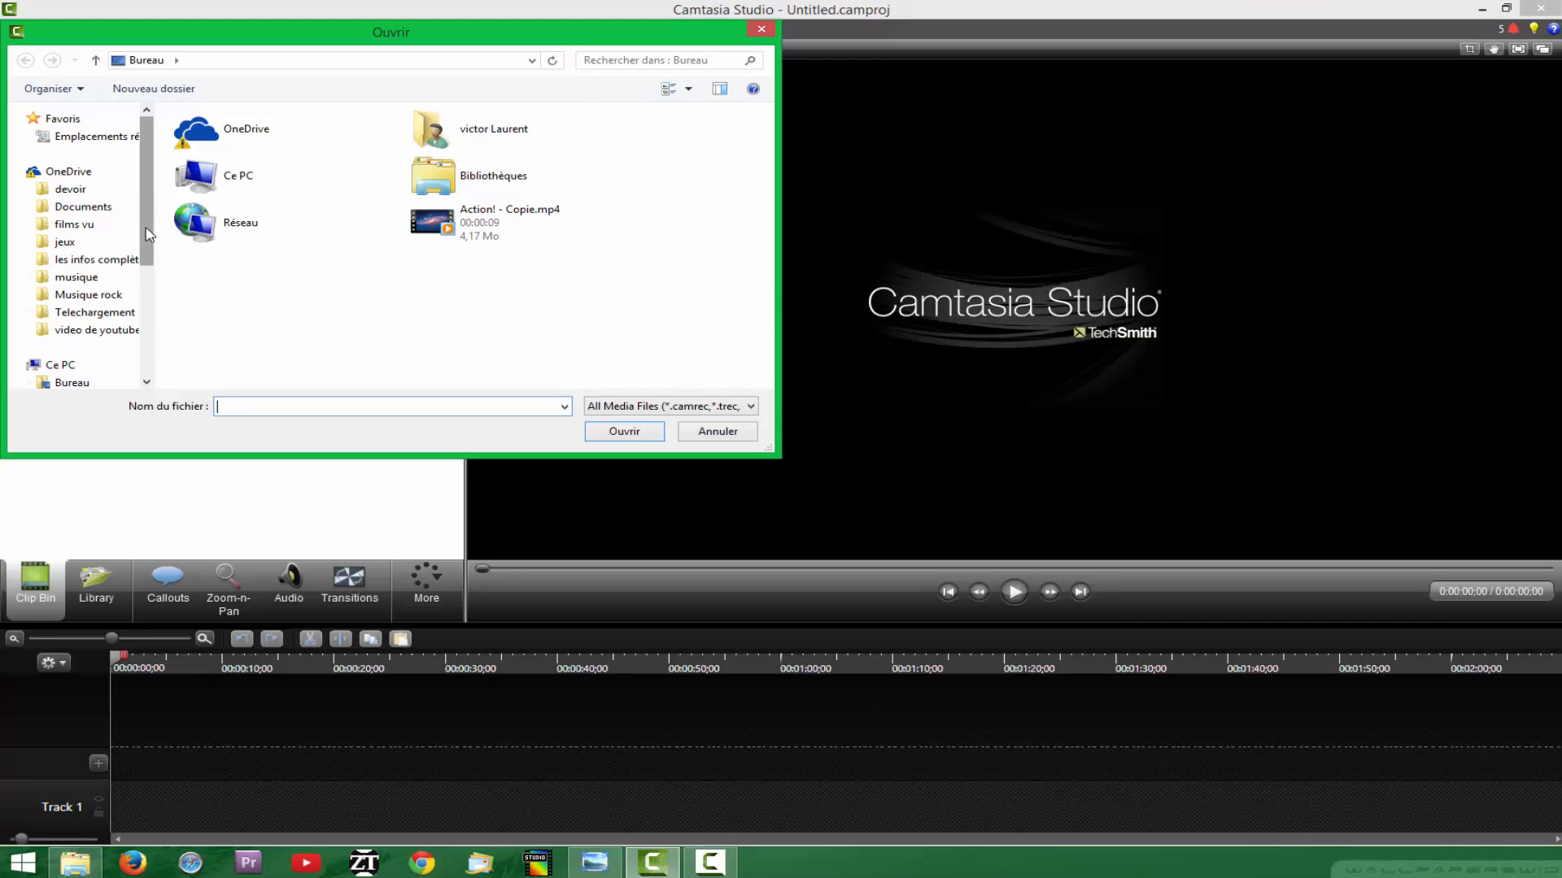
pyautogui.moveTo(149, 232); pyautogui.dragTo(123, 324)
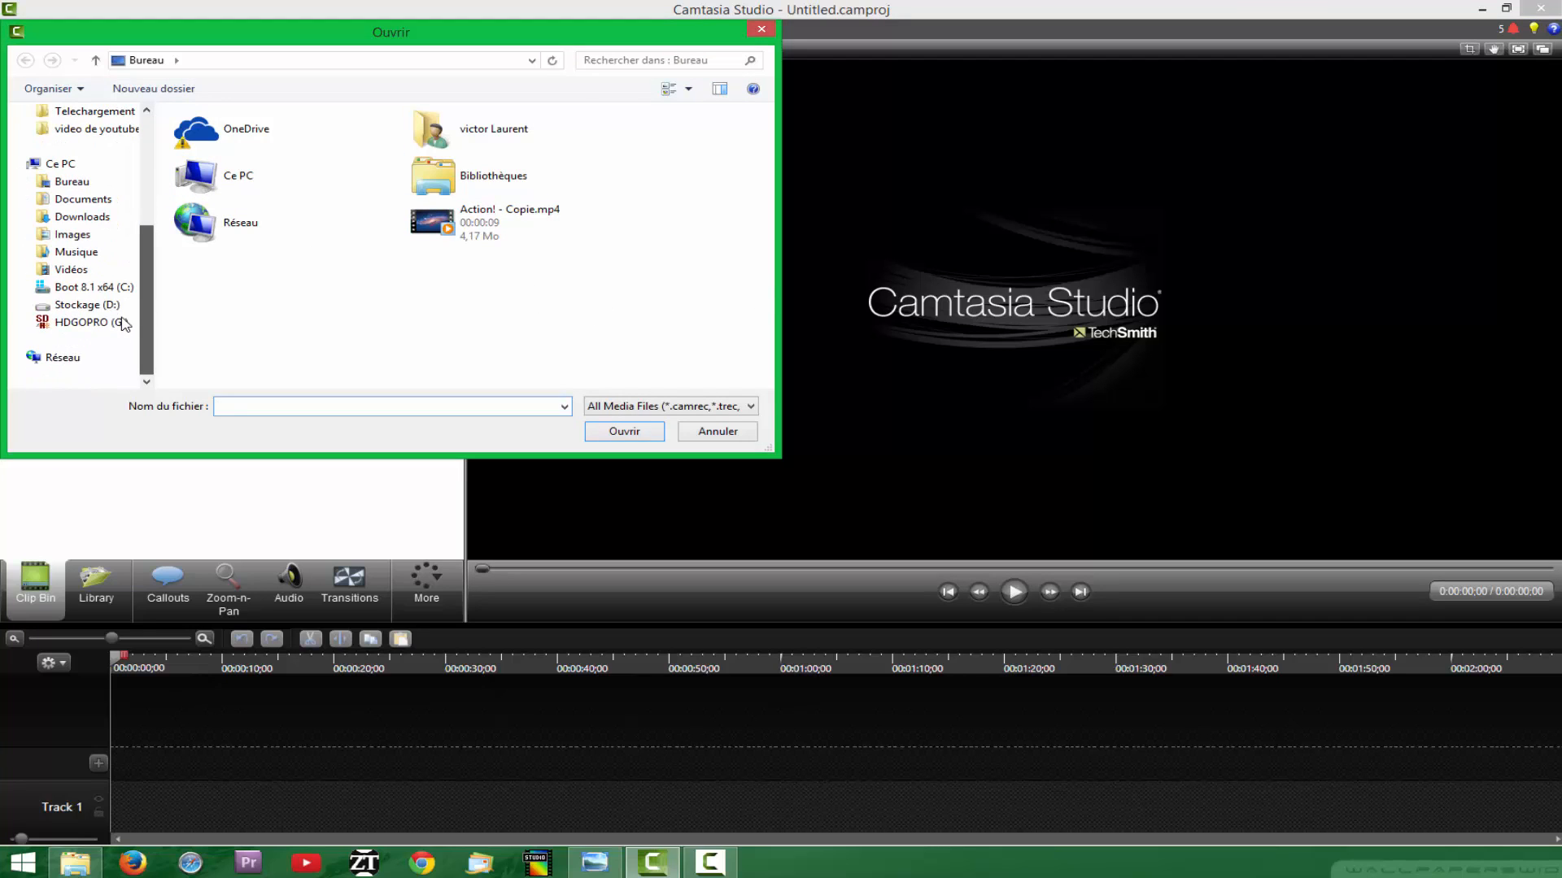
pyautogui.click(70, 269)
pyautogui.moveTo(149, 228); pyautogui.dragTo(94, 213)
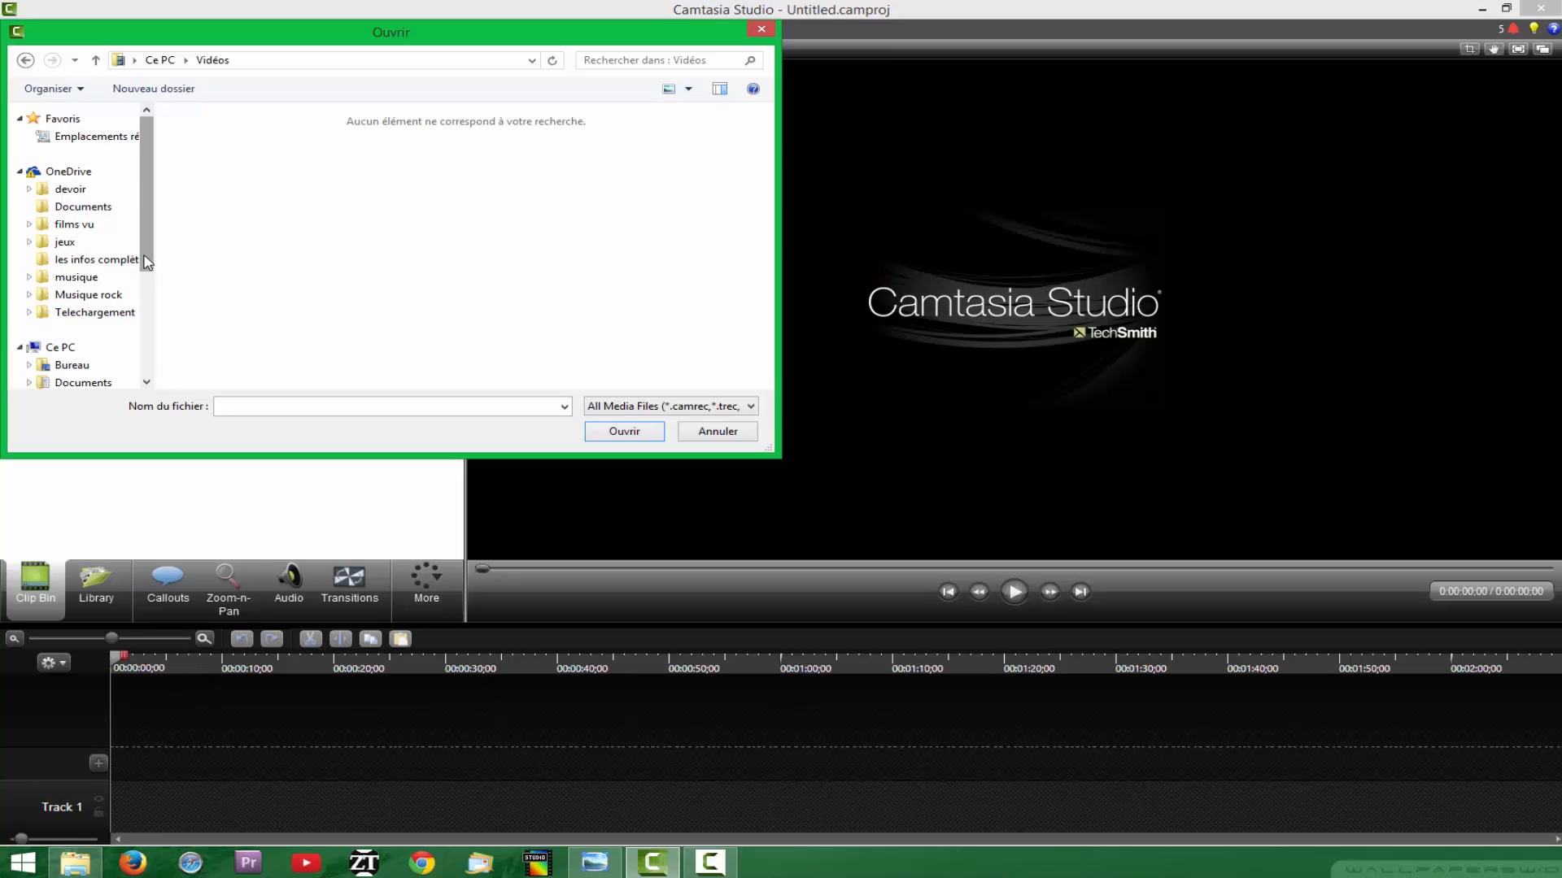
pyautogui.moveTo(144, 257); pyautogui.dragTo(143, 320)
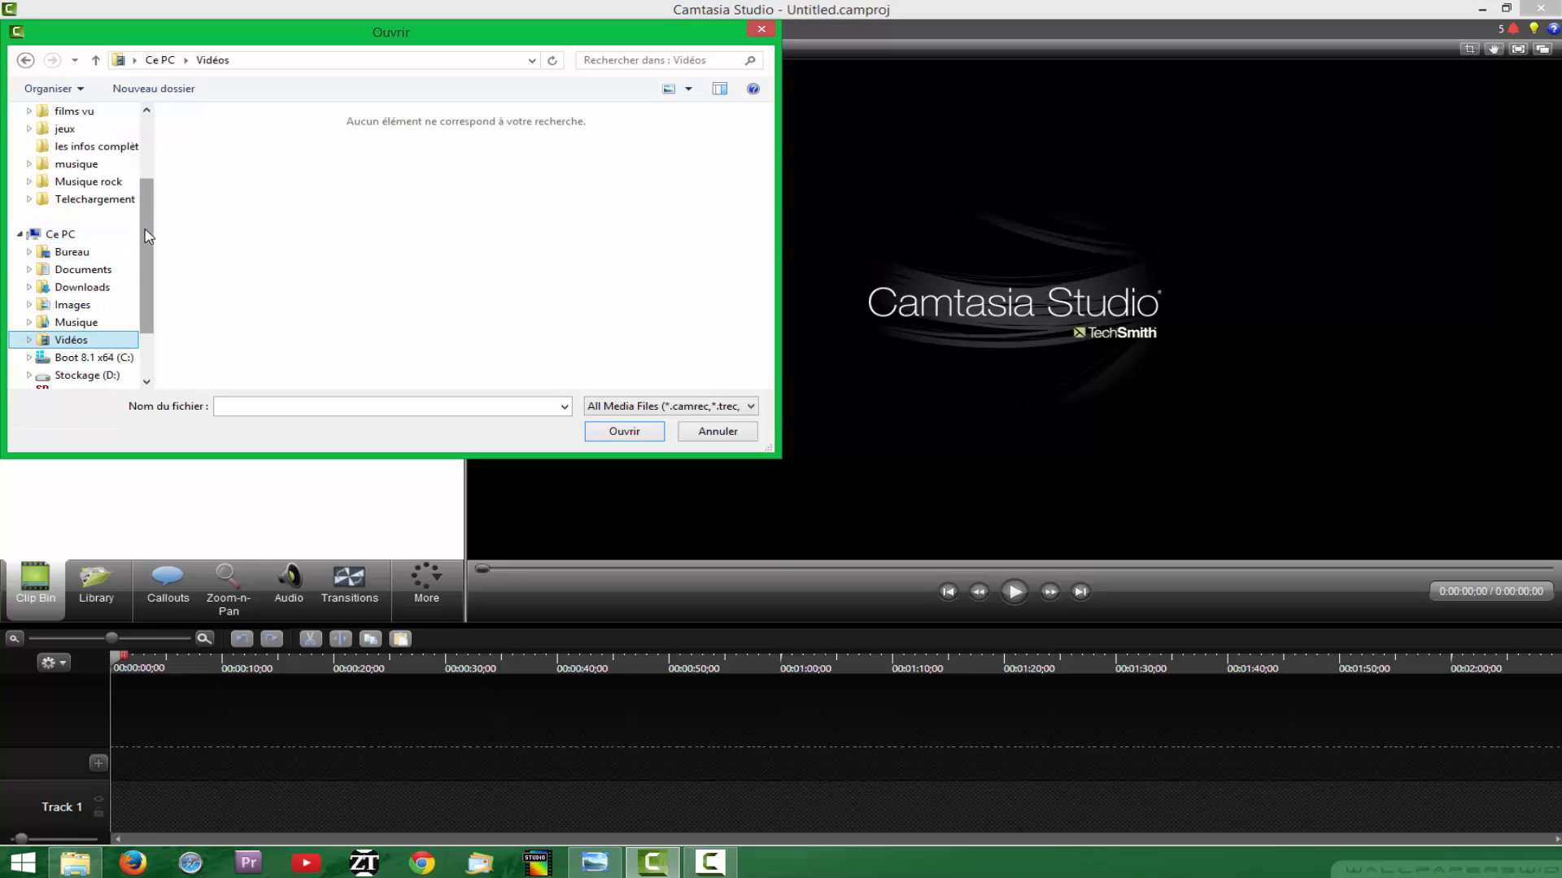
pyautogui.moveTo(148, 236); pyautogui.dragTo(111, 133)
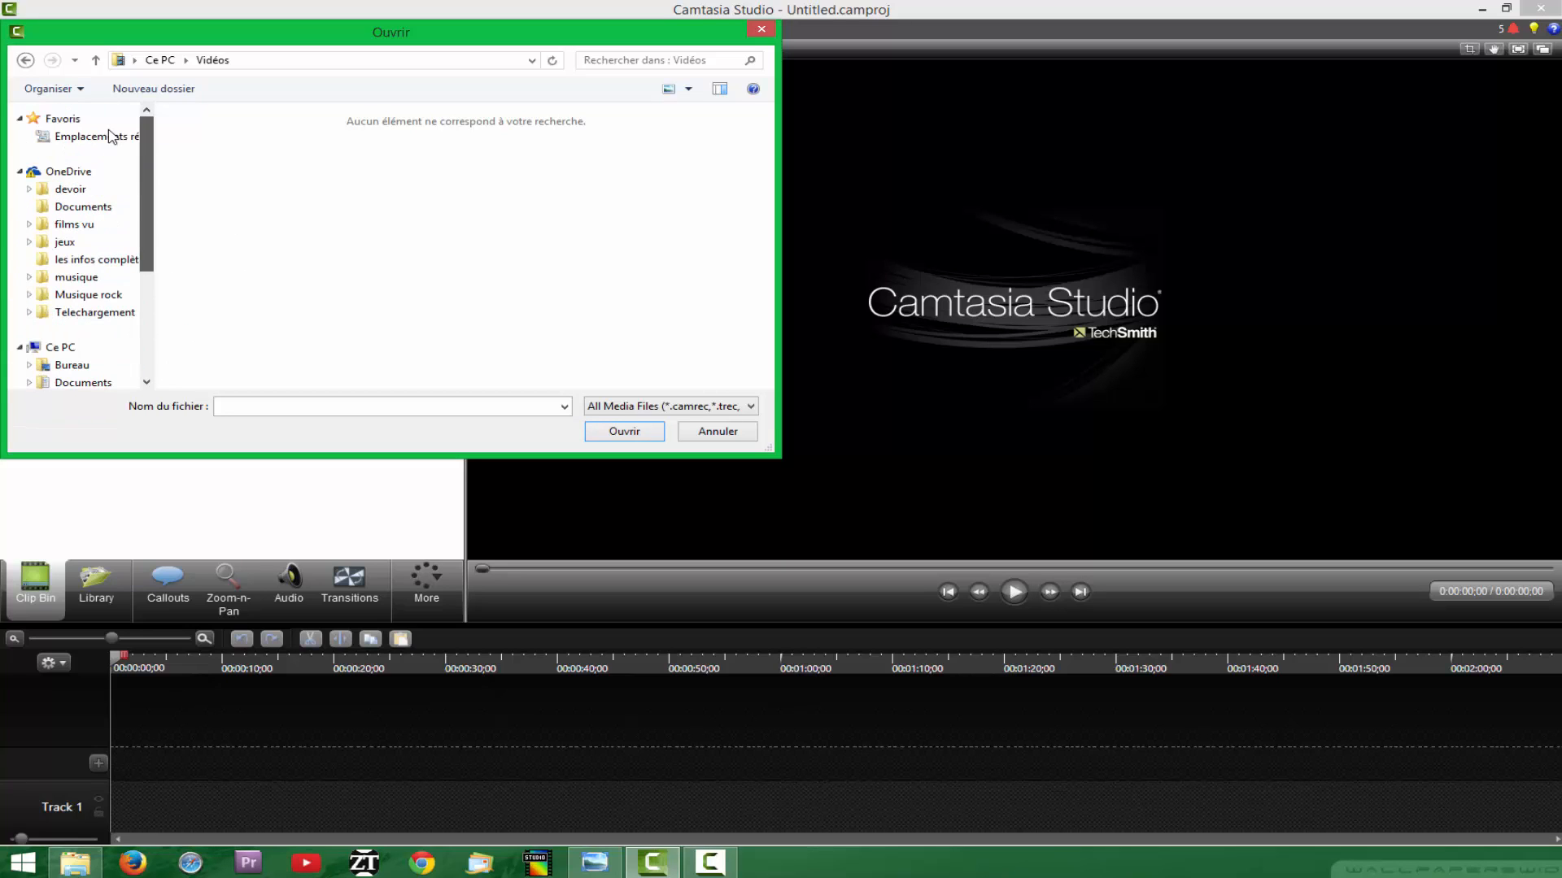
pyautogui.click(87, 312)
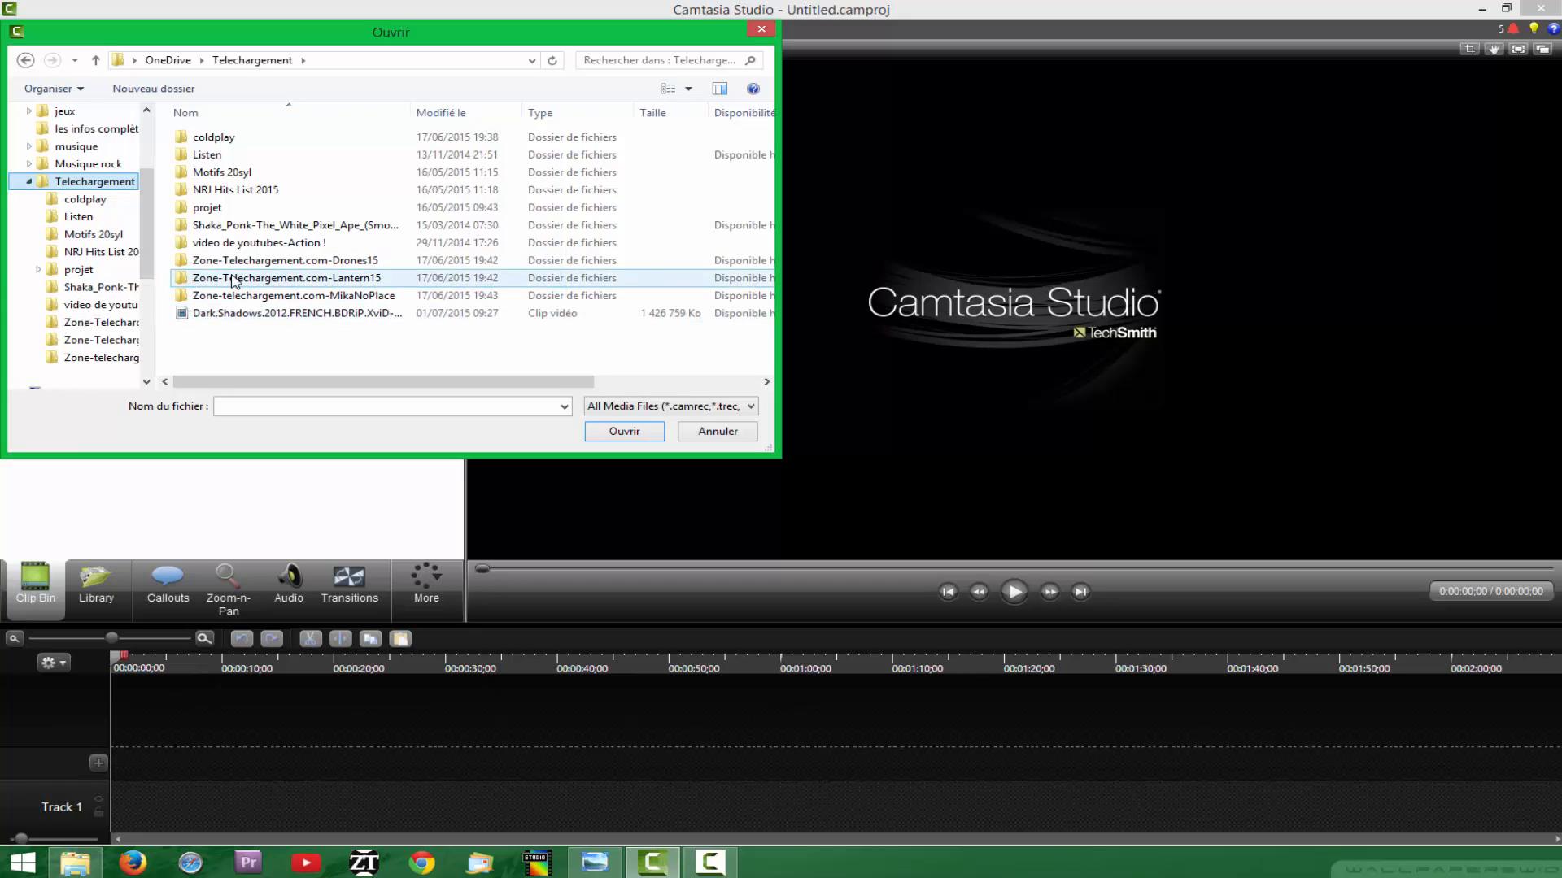
pyautogui.doubleClick(244, 242)
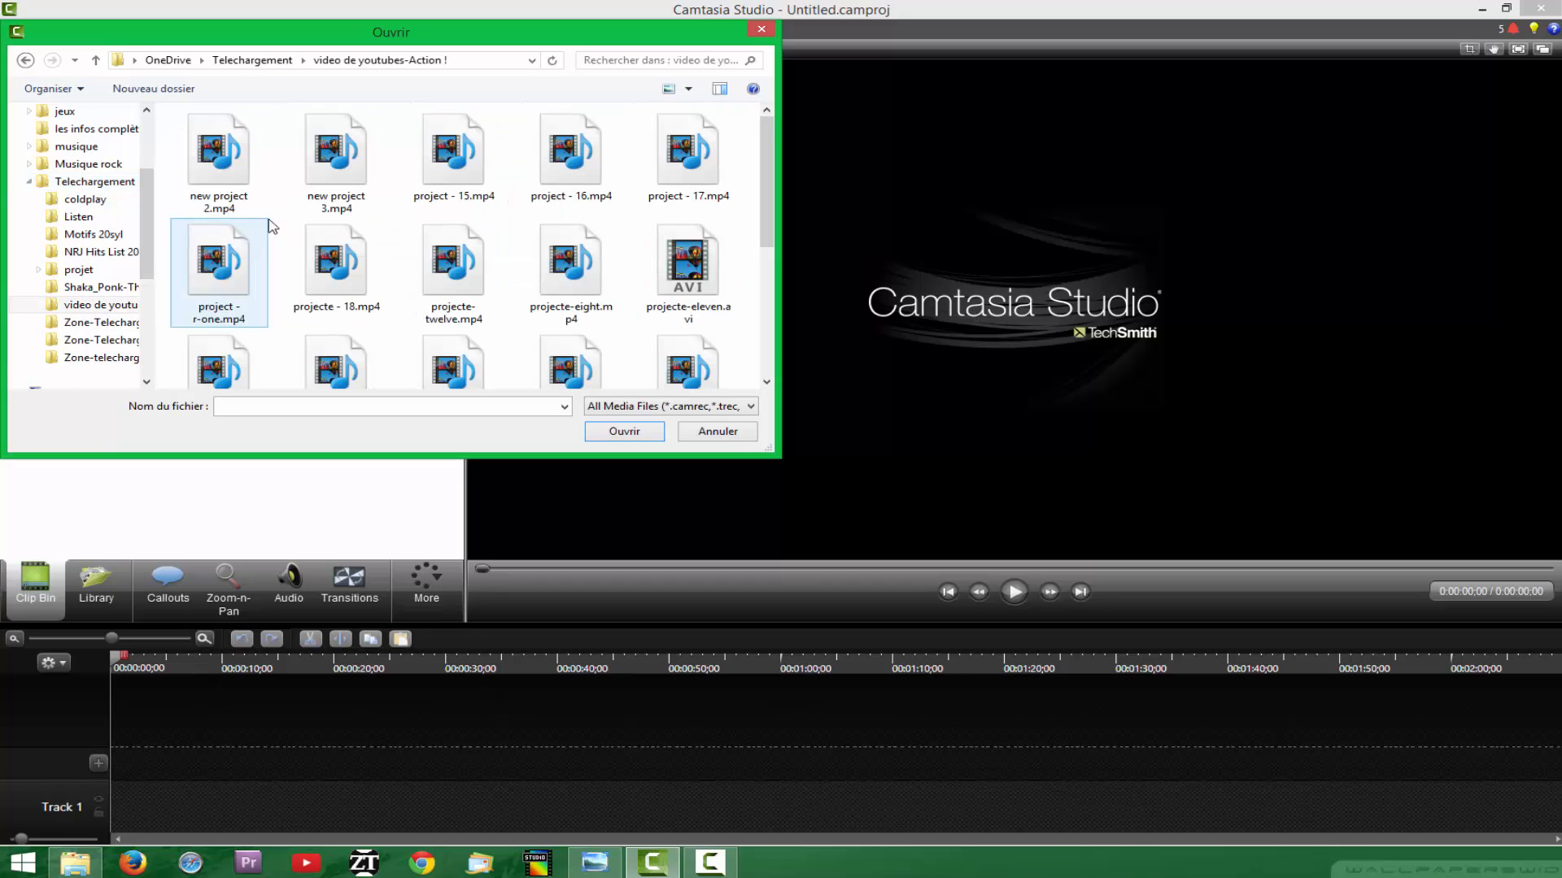
pyautogui.moveTo(767, 154)
pyautogui.mouseDown()
pyautogui.moveTo(773, 205)
pyautogui.moveTo(782, 159)
pyautogui.mouseUp()
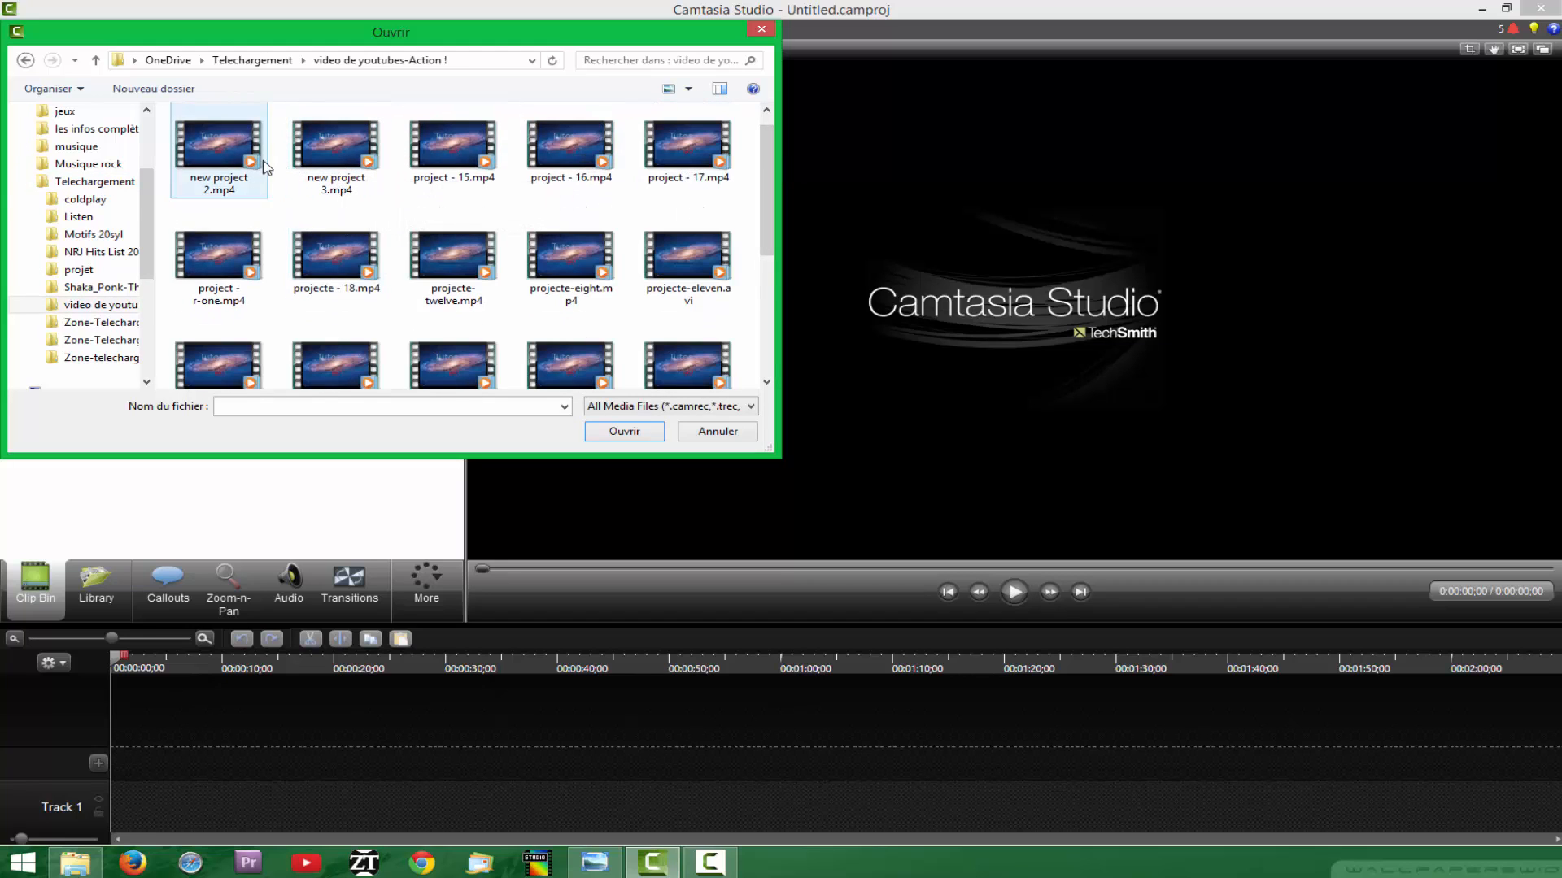
pyautogui.doubleClick(348, 163)
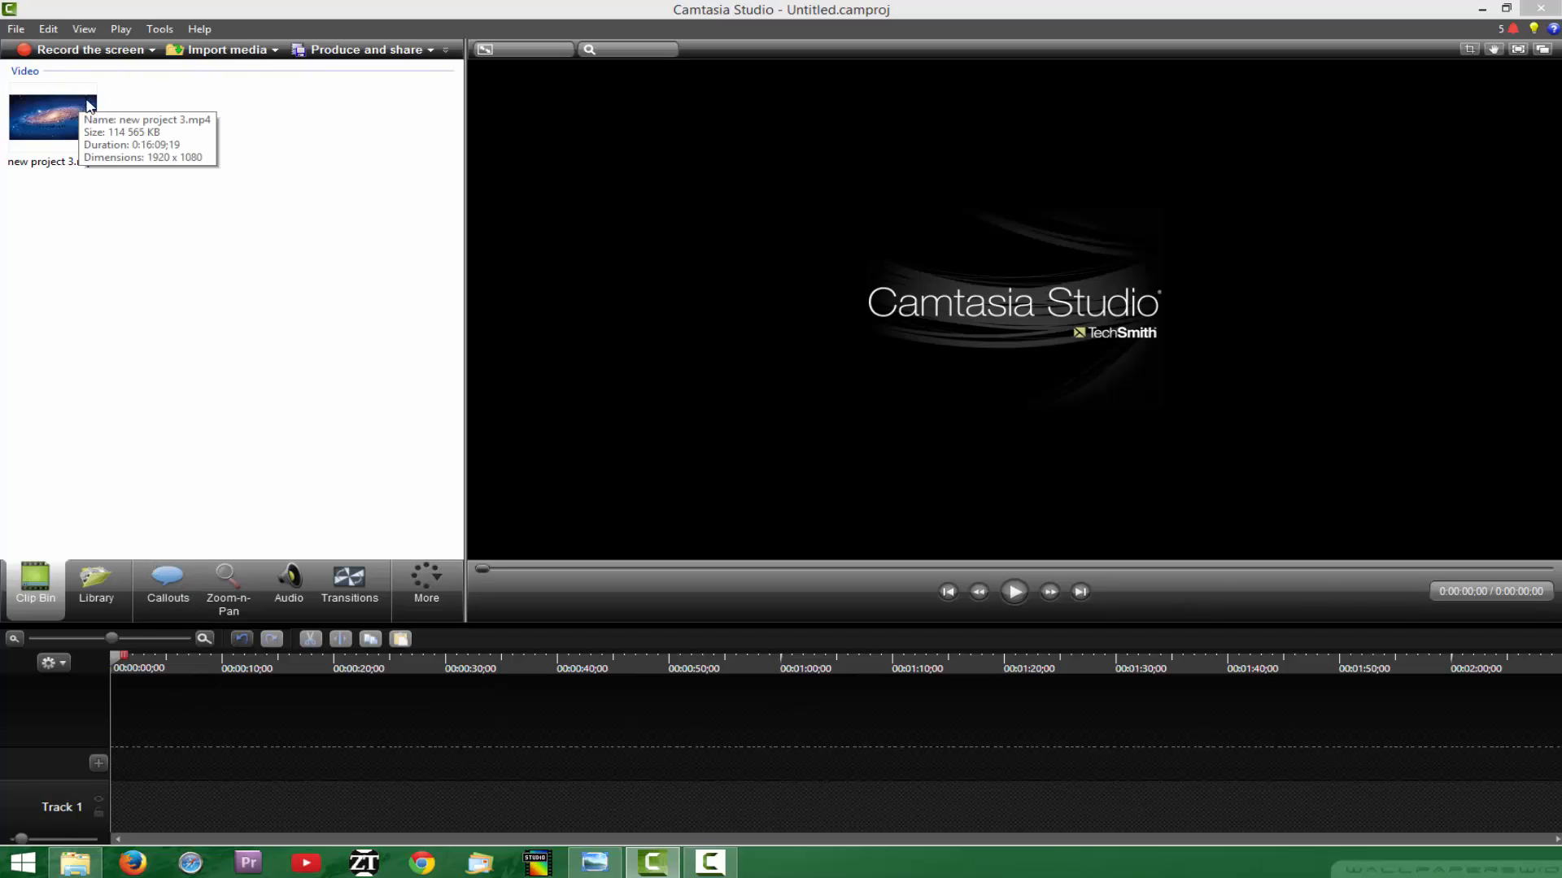
# Step: Import Action! - Copie.mp4 from the Bureau folder and place it at the very start of Track 1
pyautogui.click(227, 50)
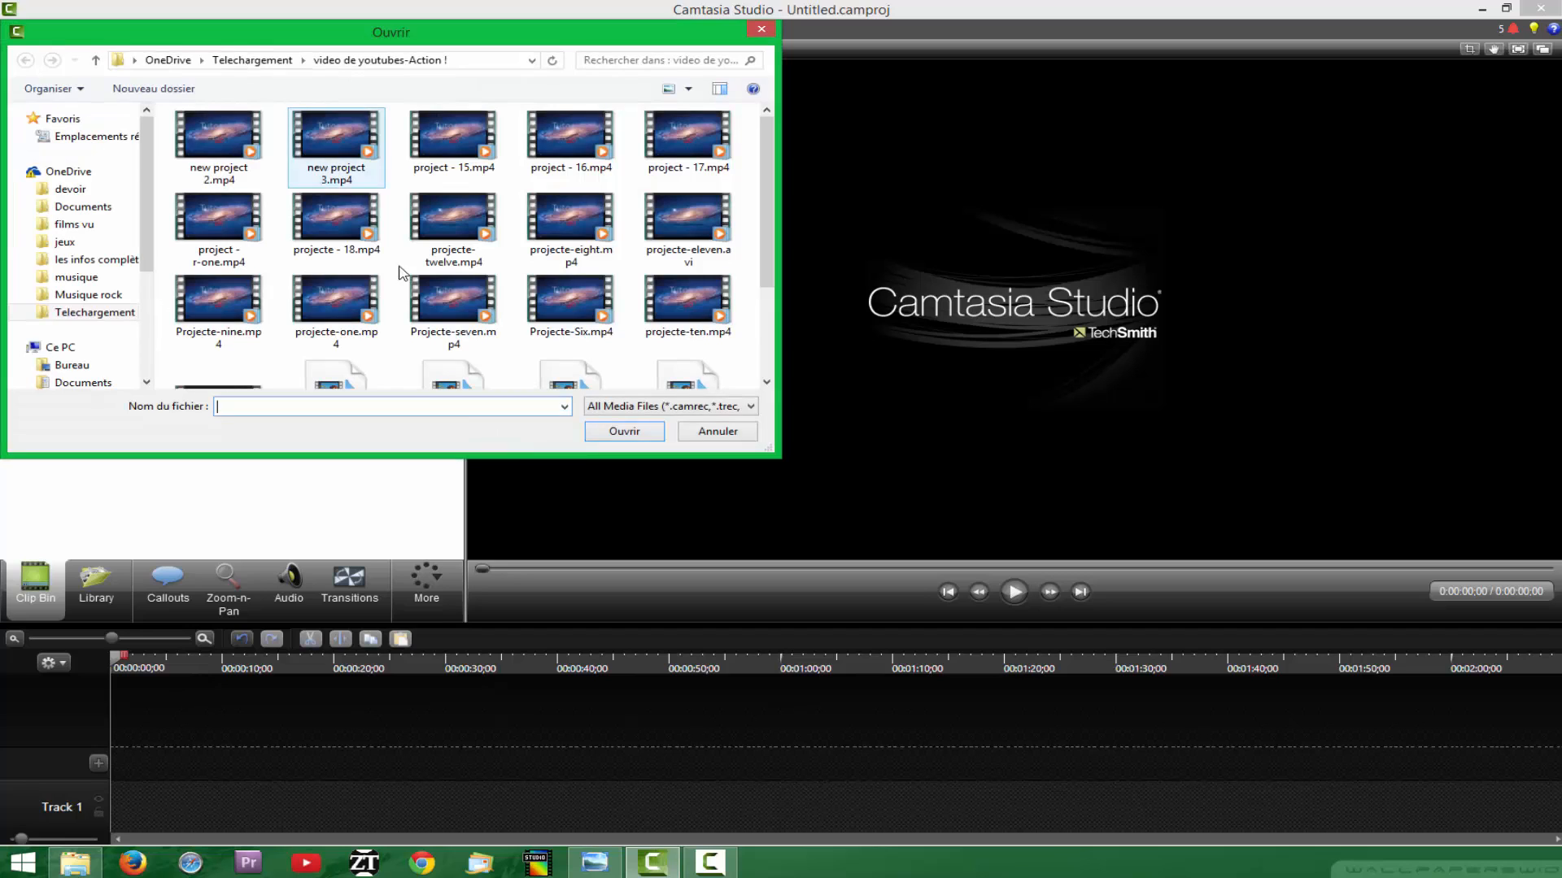
pyautogui.scroll(-3, 137, 213)
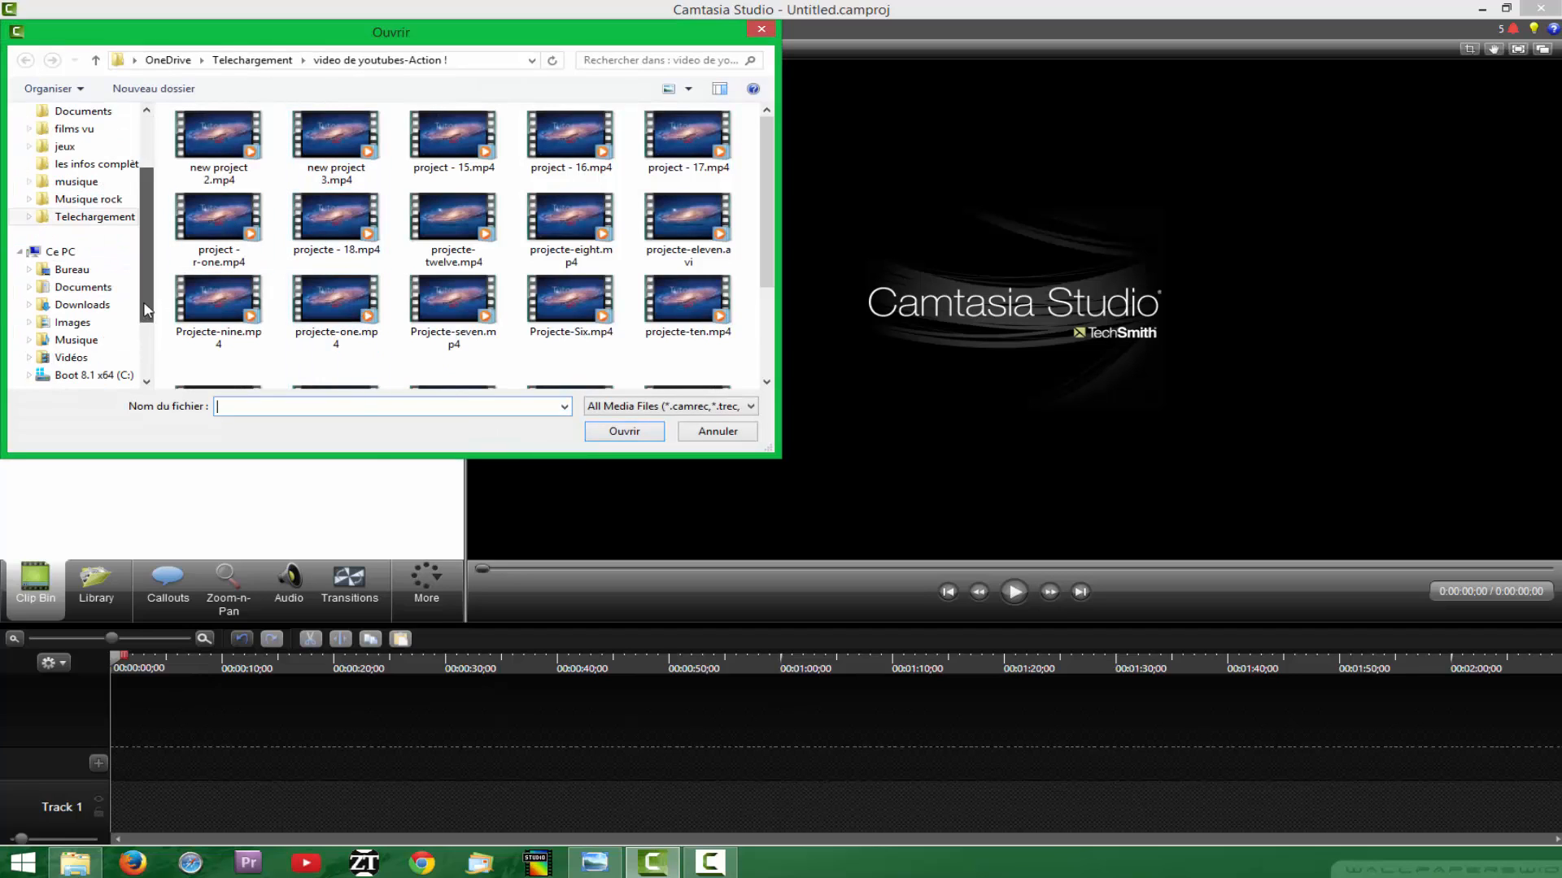
pyautogui.click(72, 269)
pyautogui.click(252, 154)
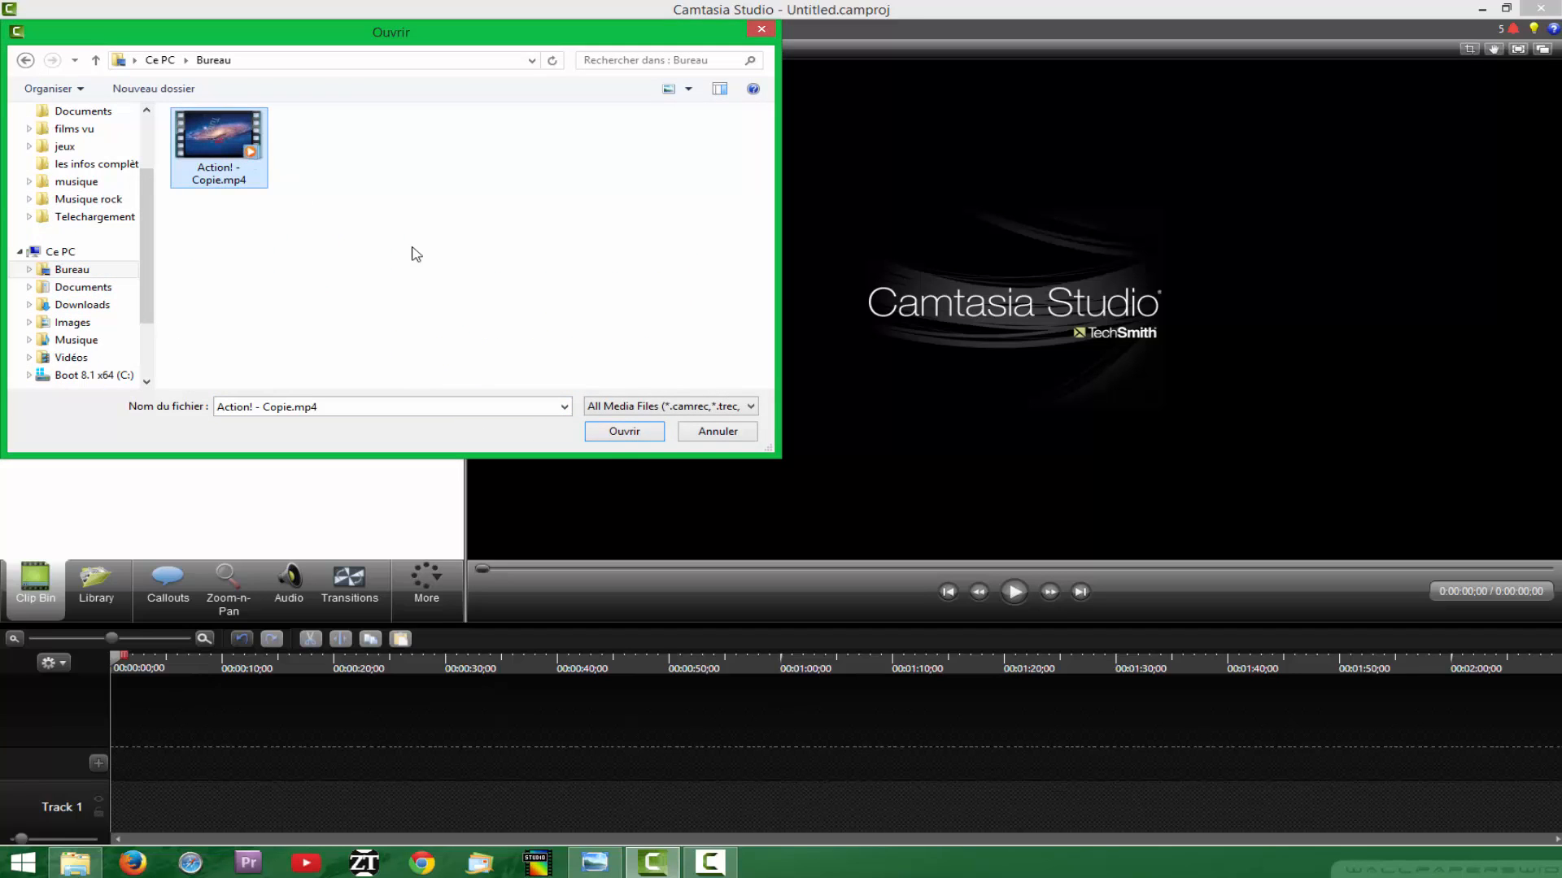
pyautogui.click(623, 436)
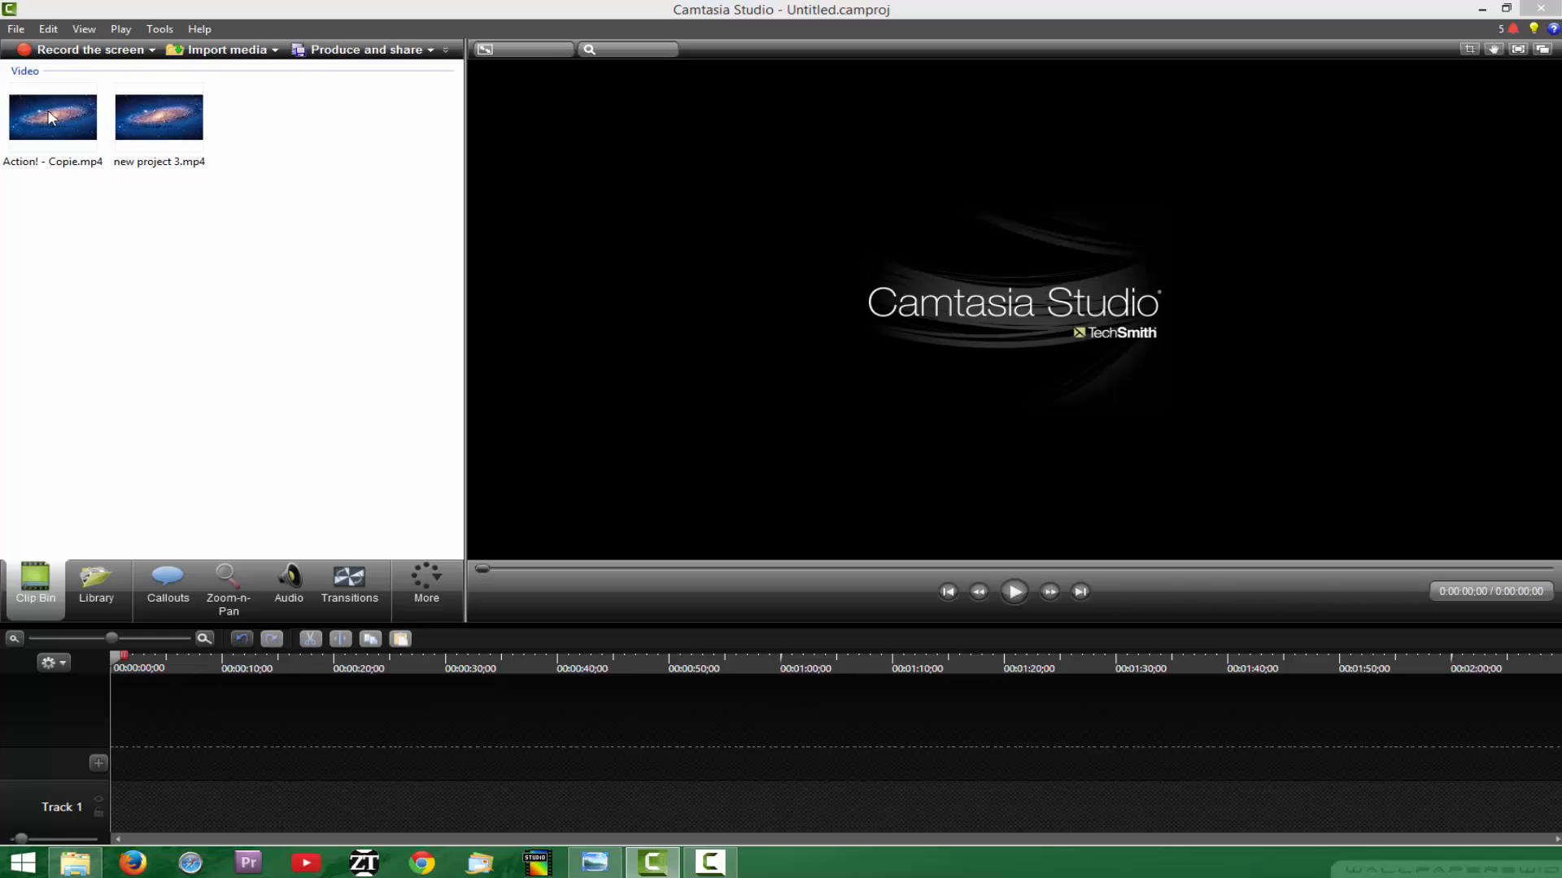
pyautogui.moveTo(50, 118); pyautogui.dragTo(188, 803)
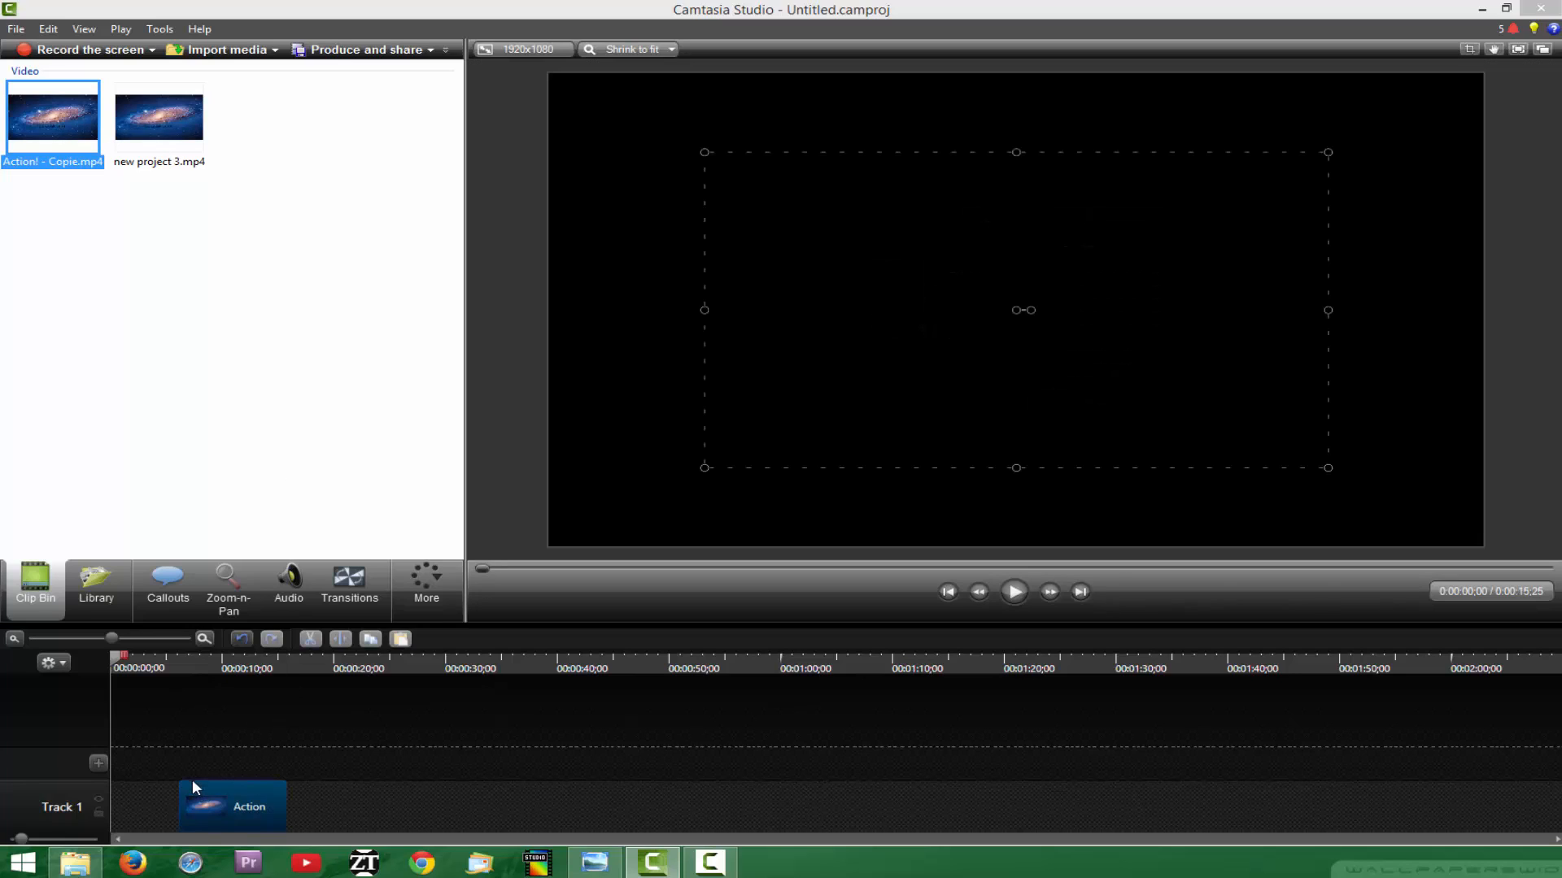
pyautogui.moveTo(241, 787); pyautogui.dragTo(153, 807)
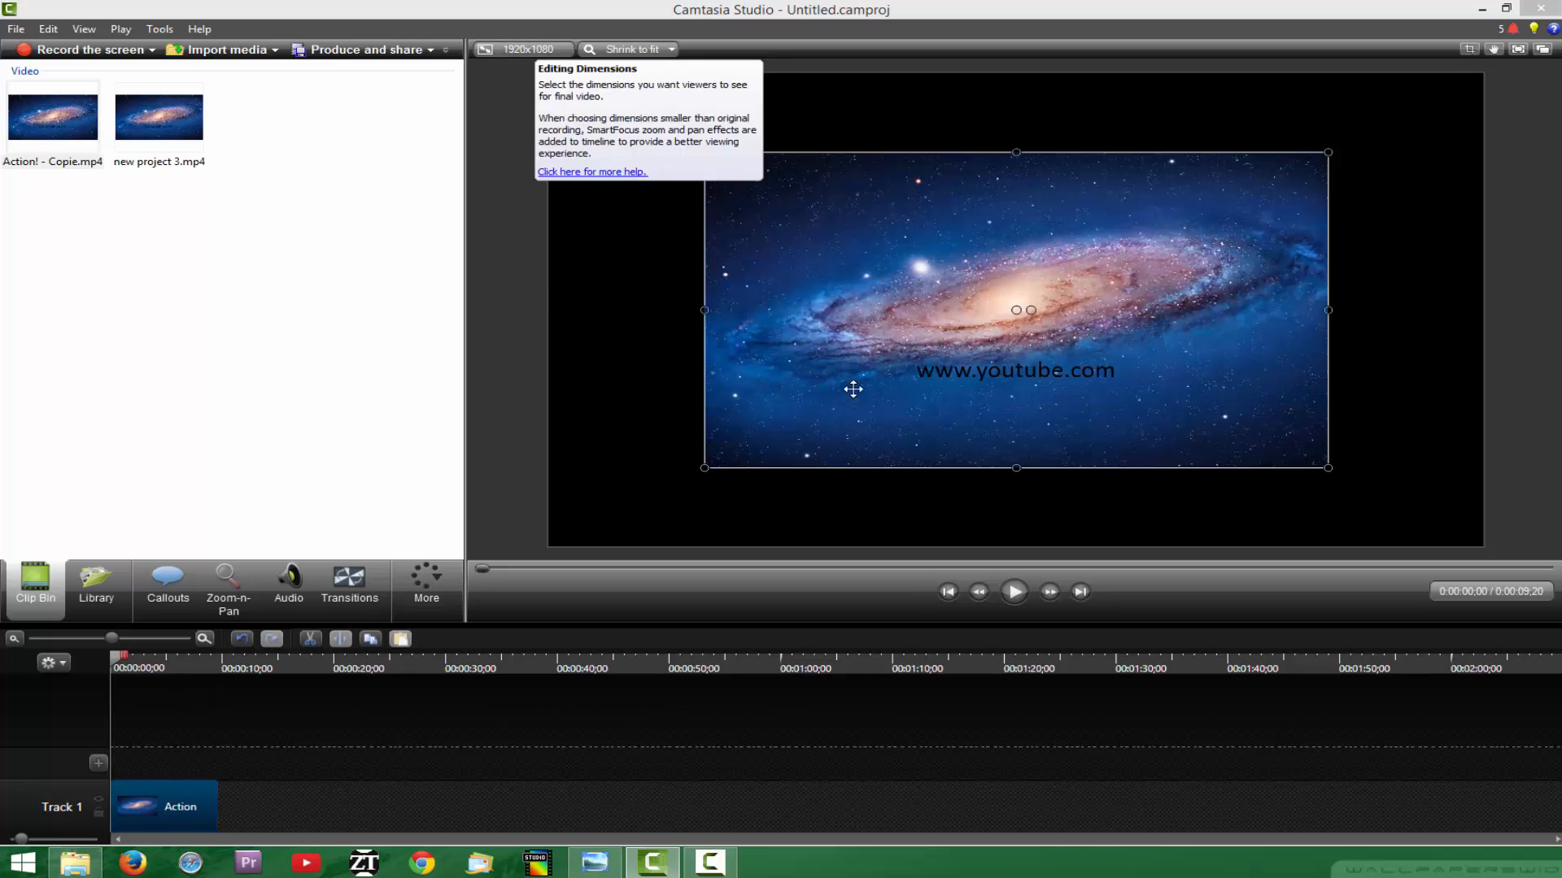
# Step: Set the editing dimensions to 1080p HD (1920x1080) and enlarge the Action clip to fill the whole canvas
pyautogui.click(534, 49)
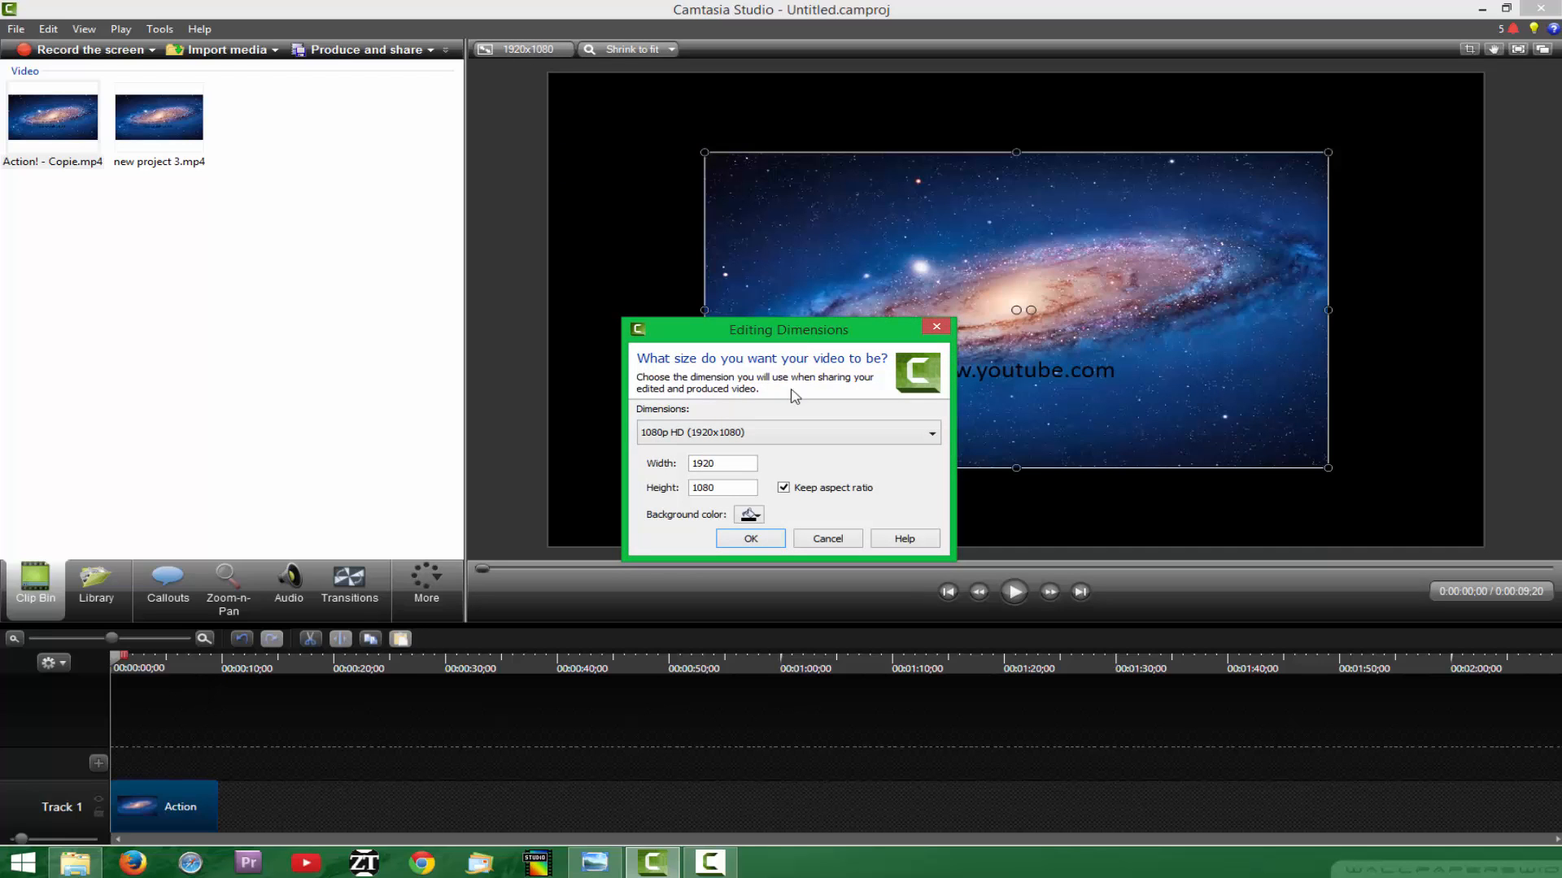
pyautogui.click(784, 488)
pyautogui.click(931, 438)
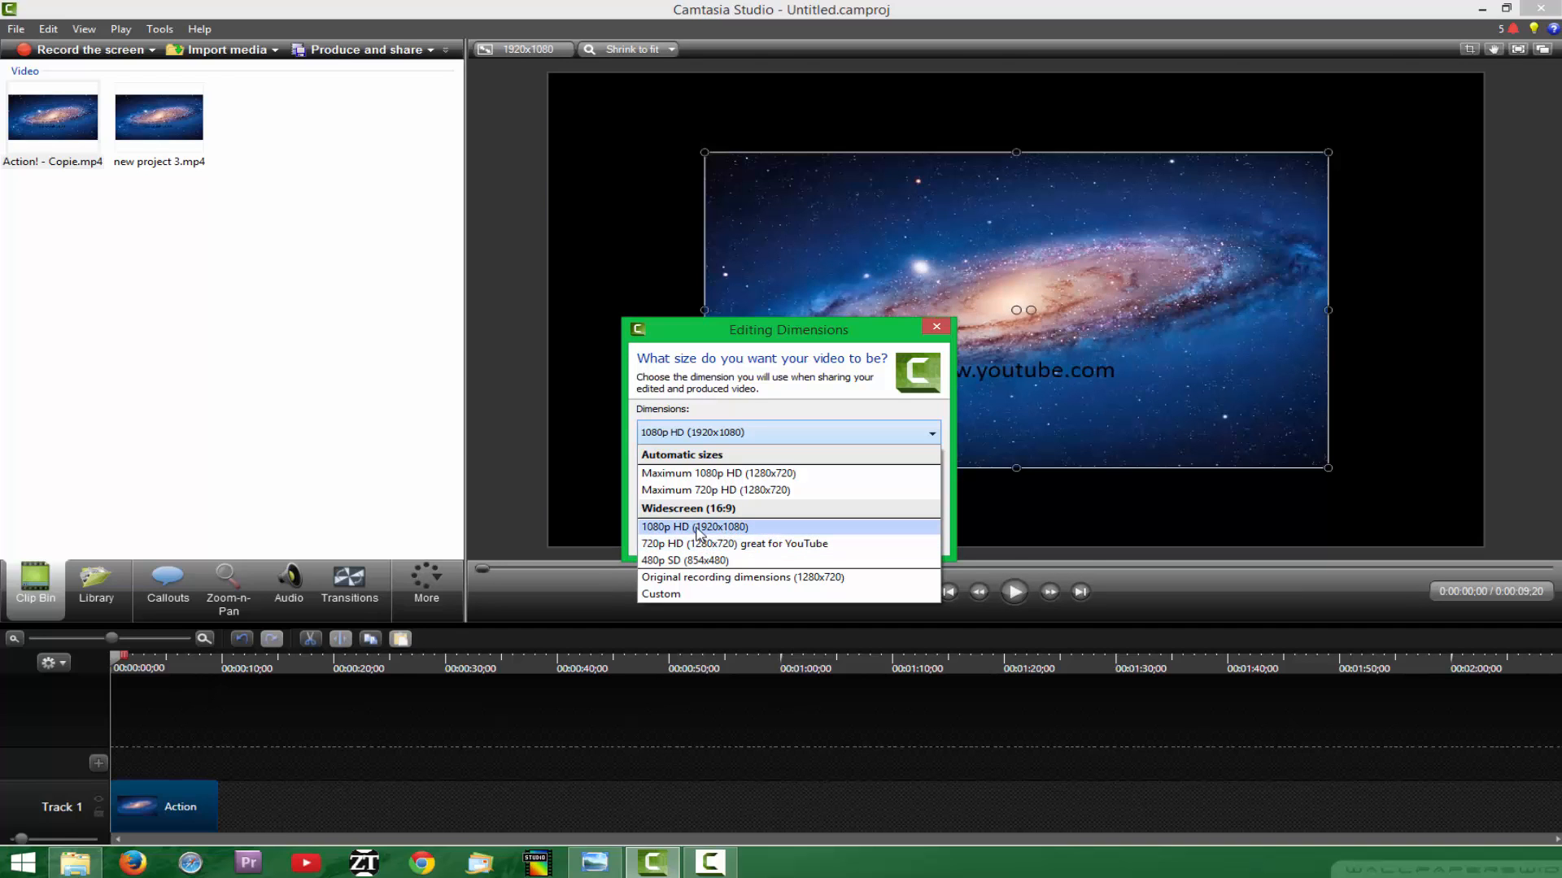
pyautogui.click(696, 527)
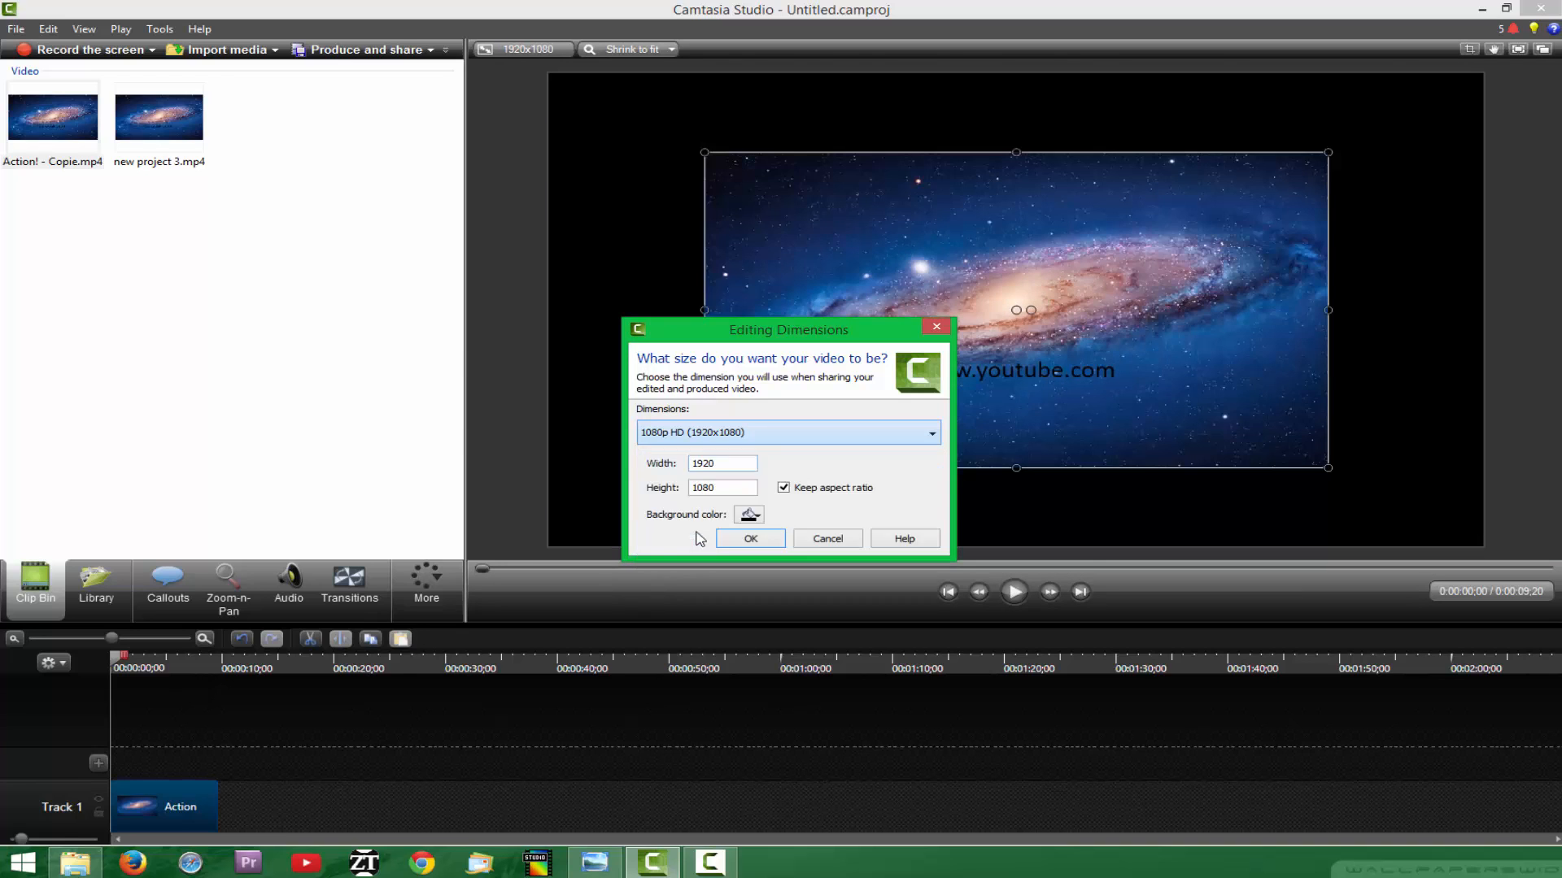
pyautogui.click(783, 488)
pyautogui.click(750, 539)
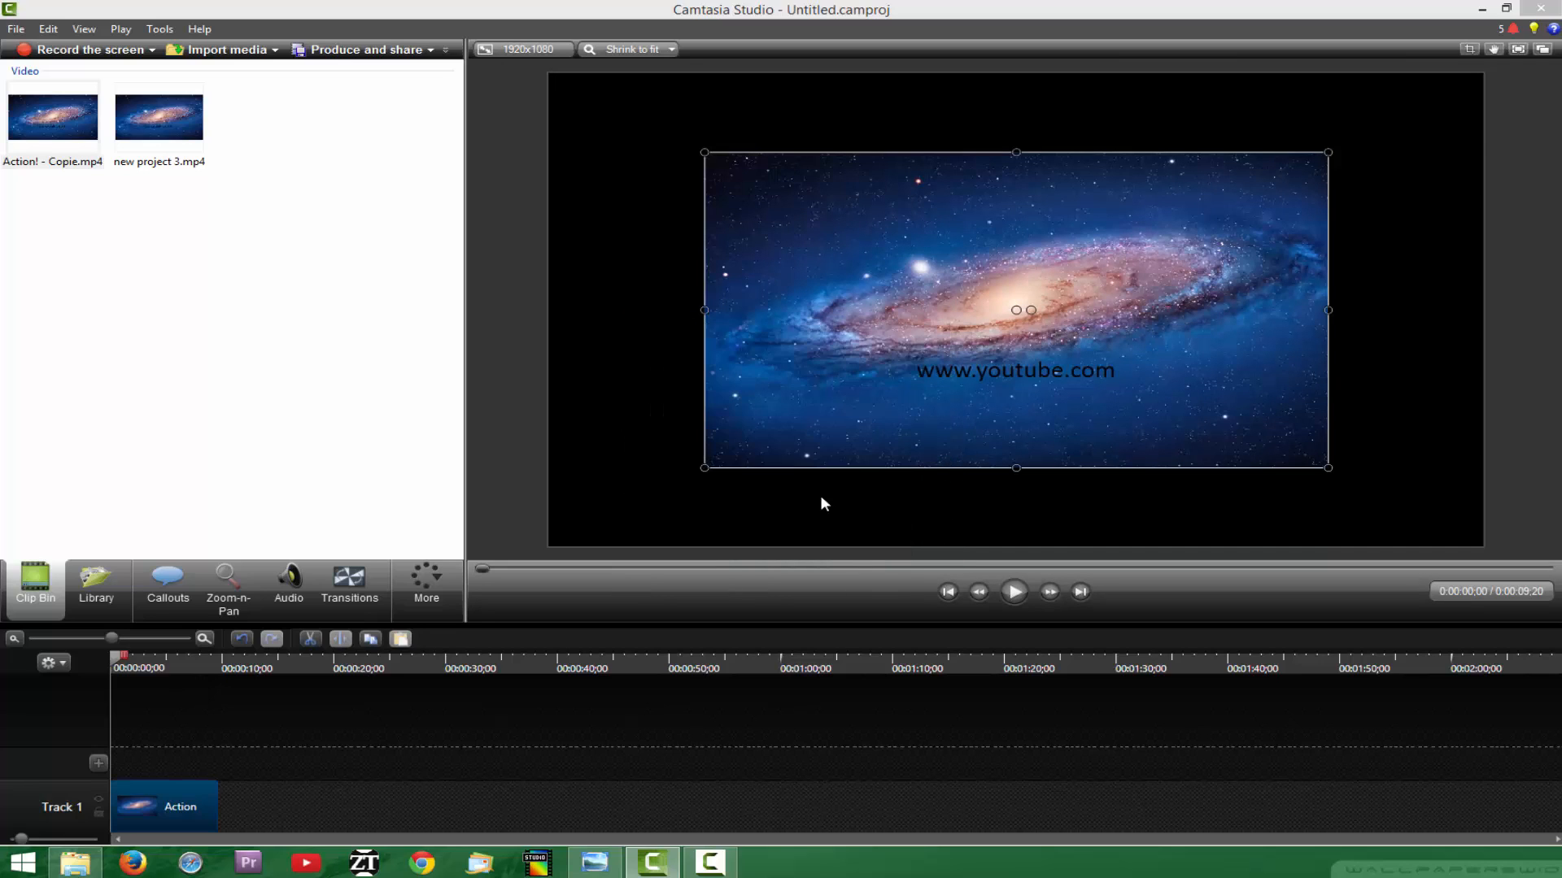
pyautogui.moveTo(704, 468); pyautogui.dragTo(549, 546)
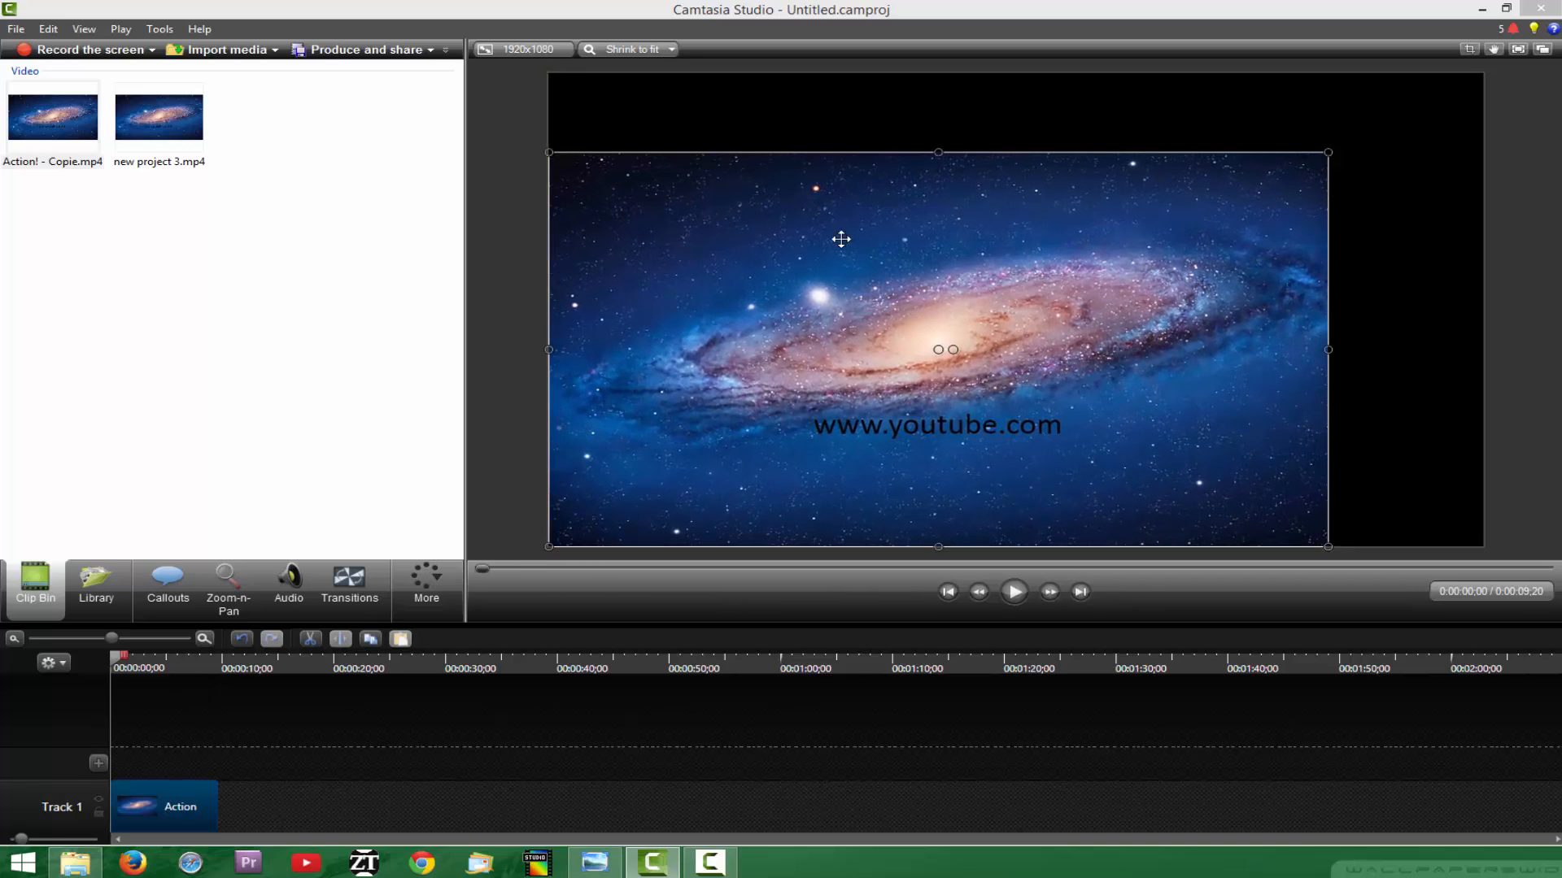
pyautogui.moveTo(1327, 152); pyautogui.dragTo(1483, 73)
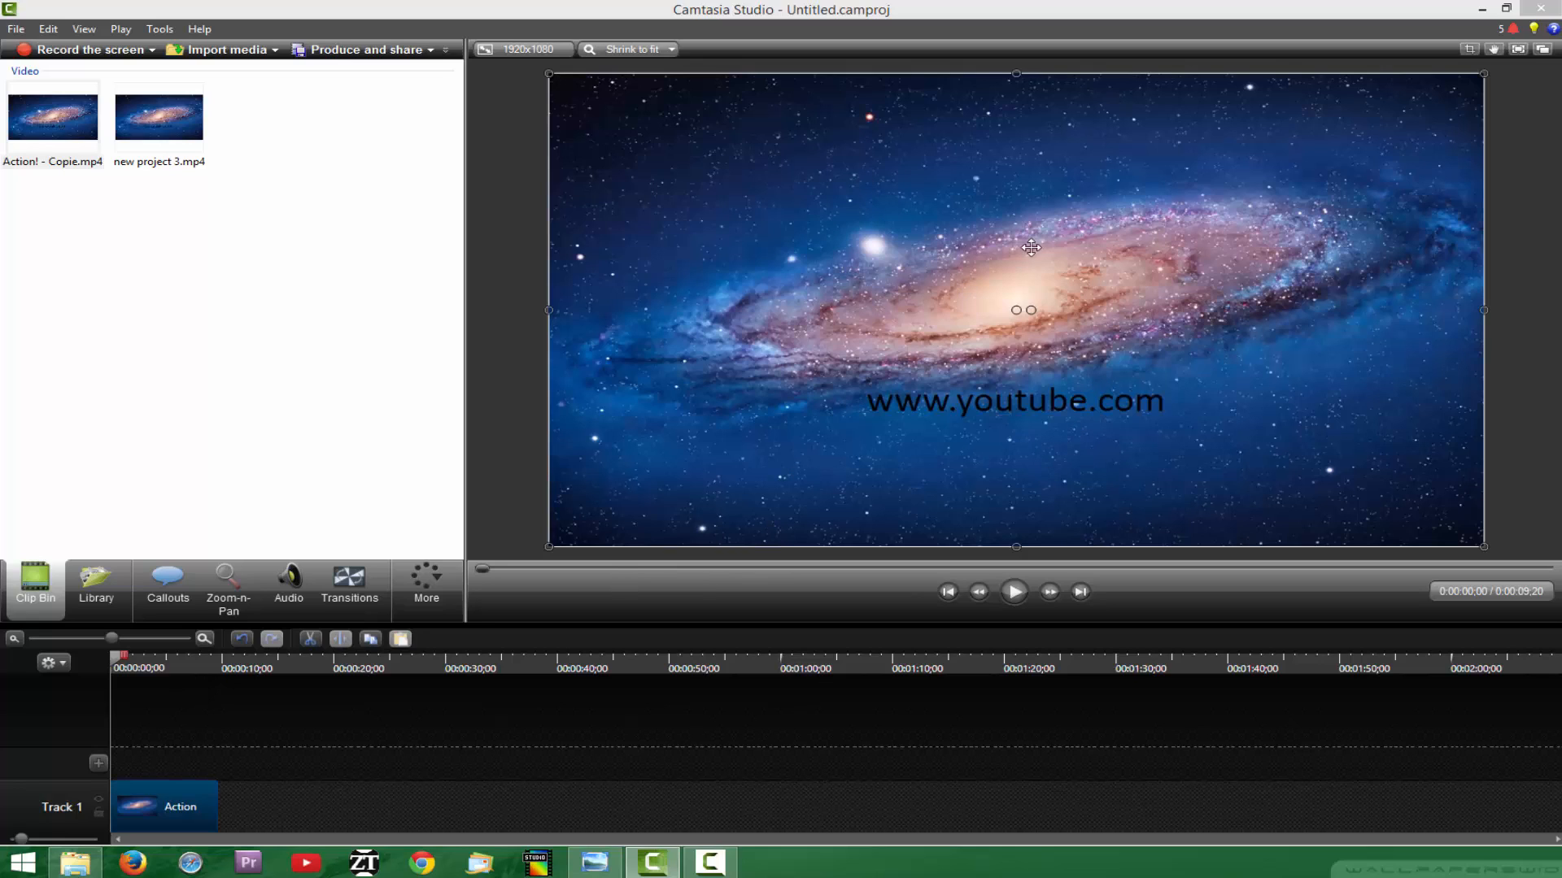
# Step: Add the Intro track from the library's Music - Aurin Bee folder to the start of a new Track 2
pyautogui.click(111, 596)
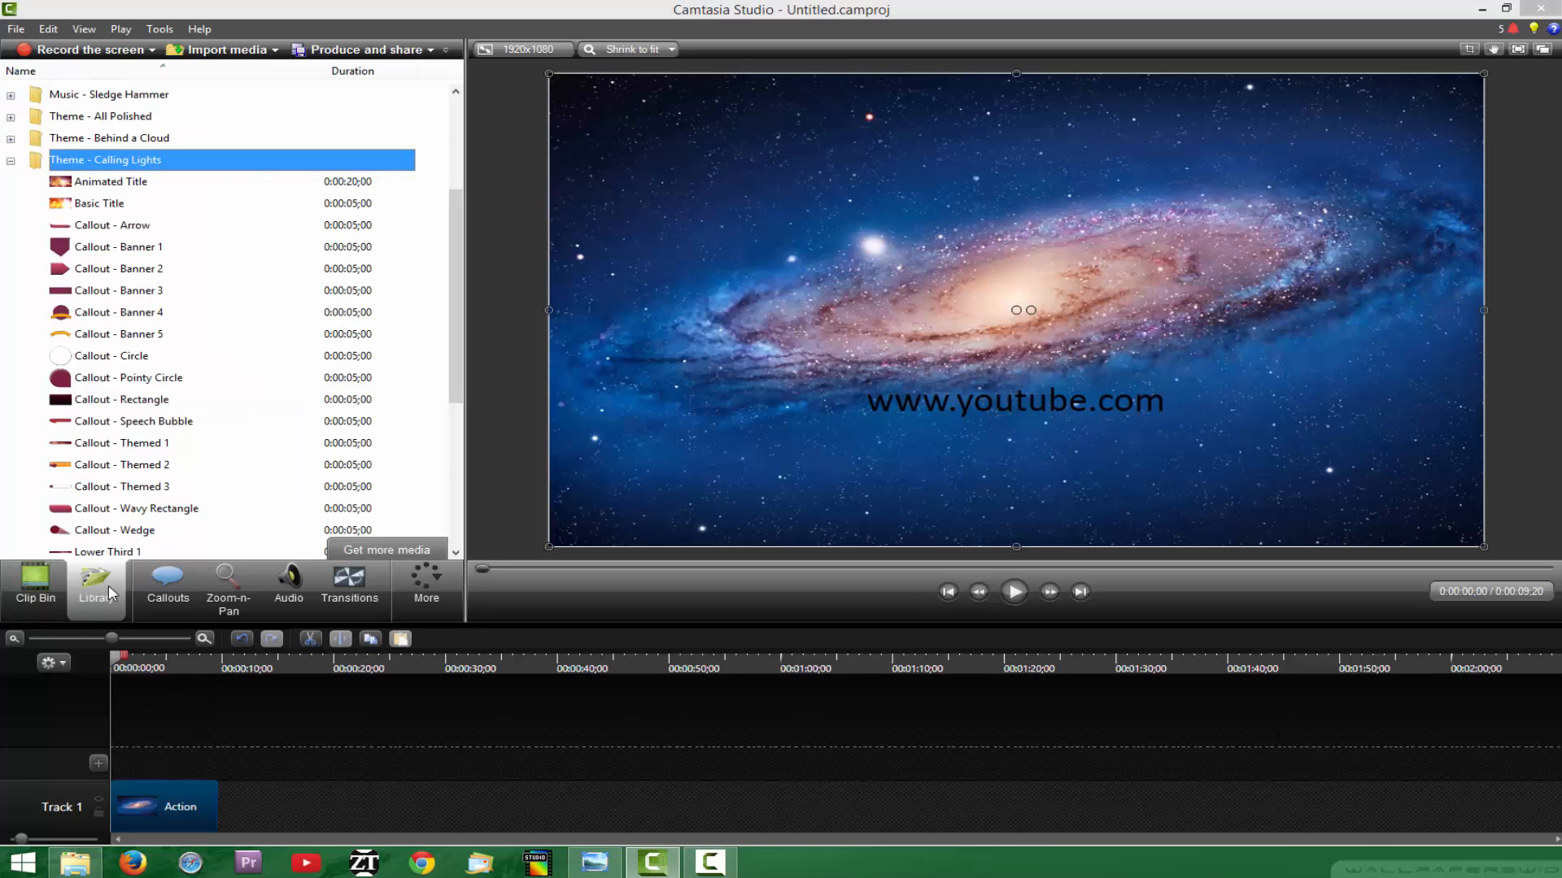
pyautogui.moveTo(460, 324); pyautogui.dragTo(462, 220)
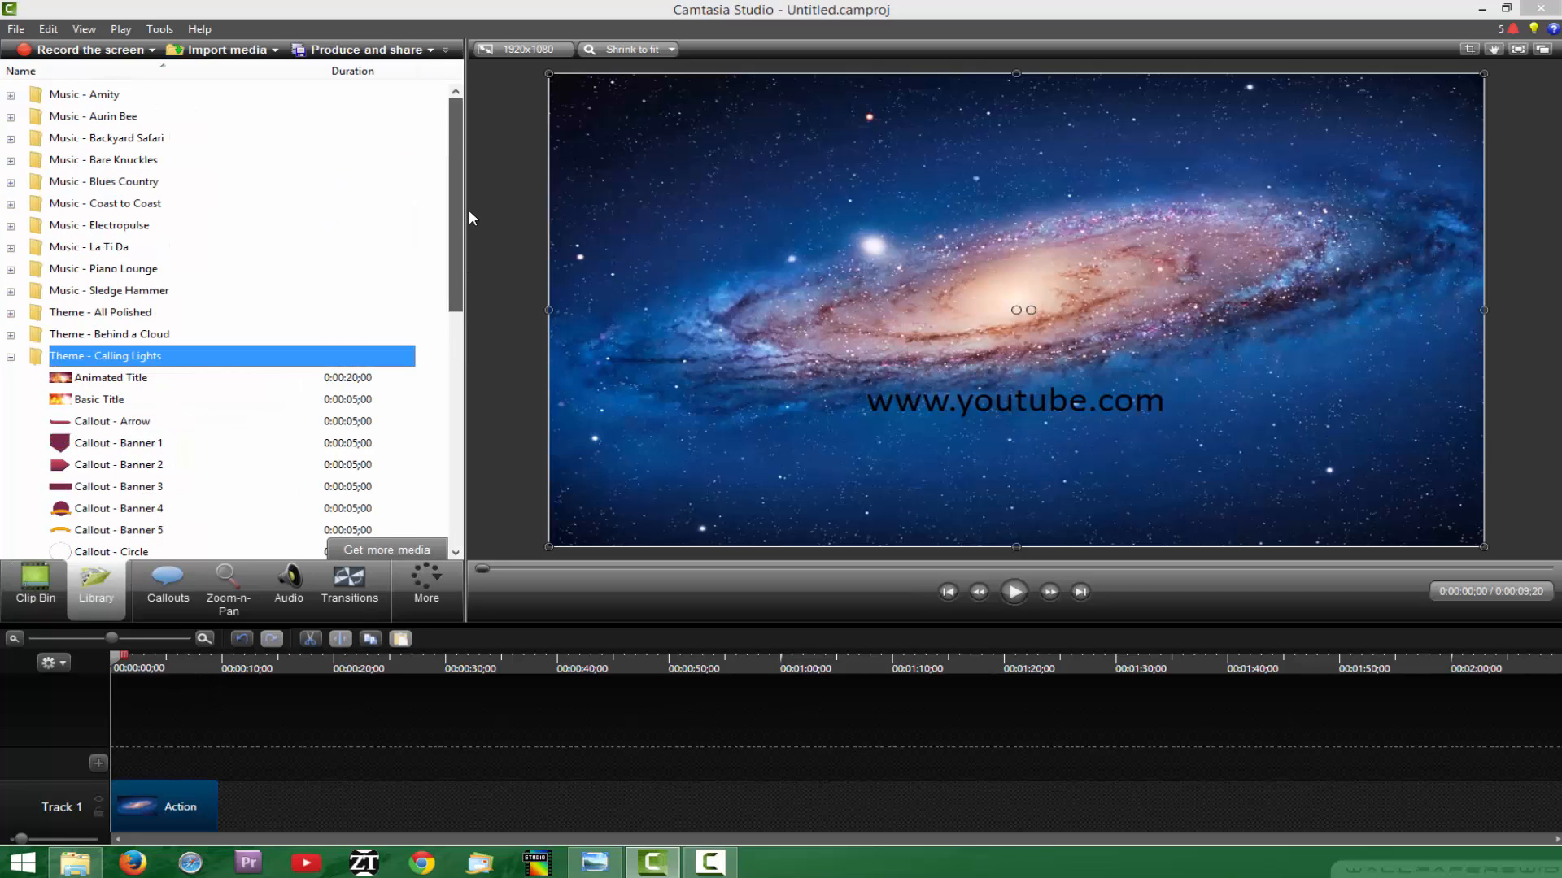
pyautogui.doubleClick(88, 114)
pyautogui.doubleClick(104, 162)
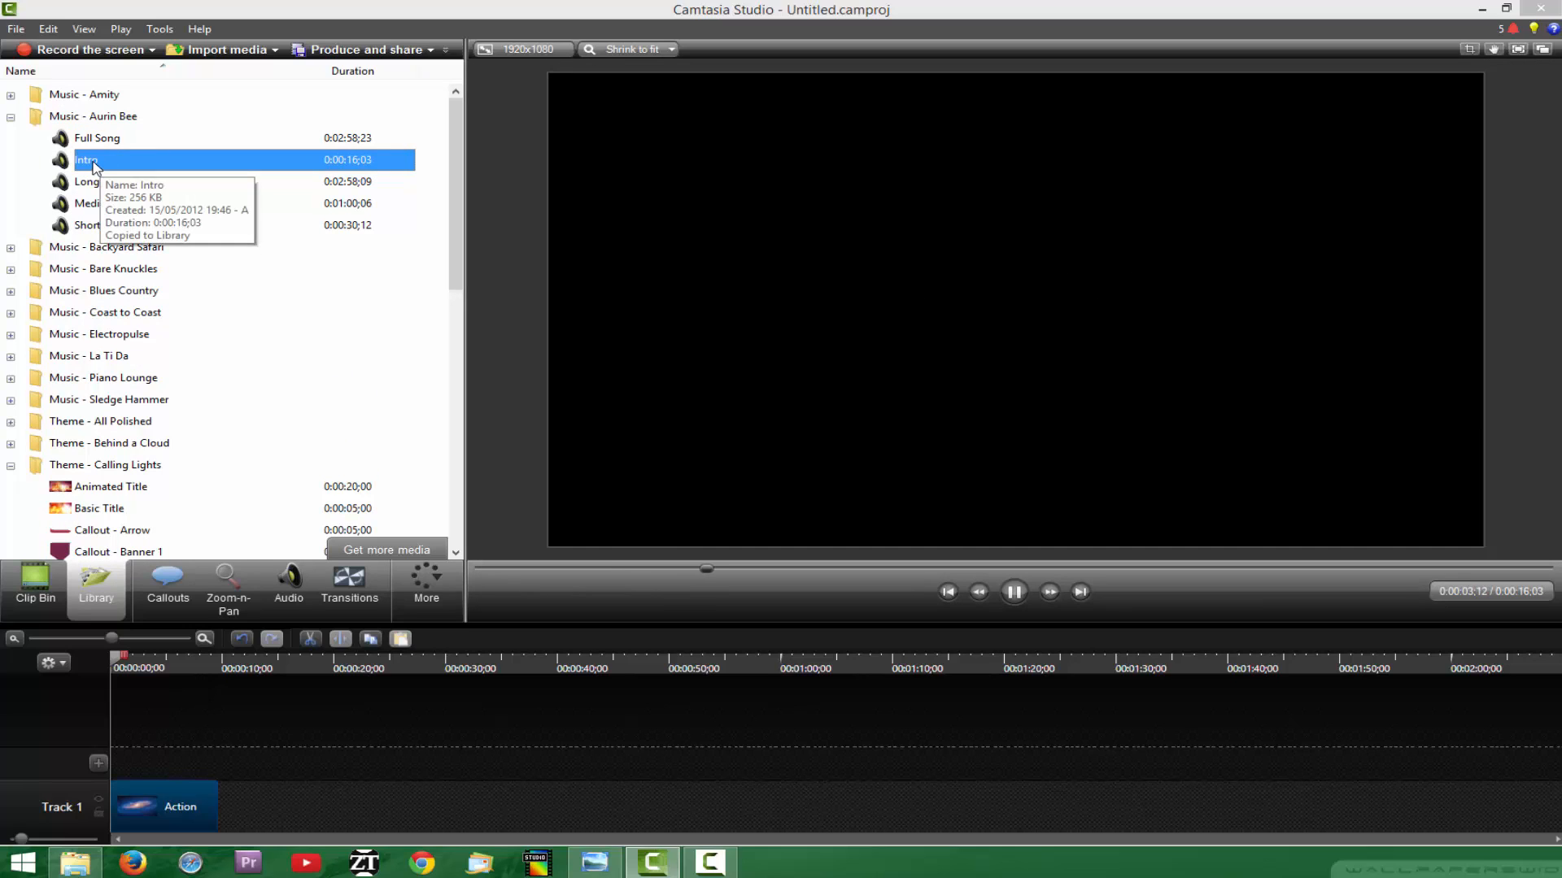
pyautogui.moveTo(104, 167); pyautogui.dragTo(239, 750)
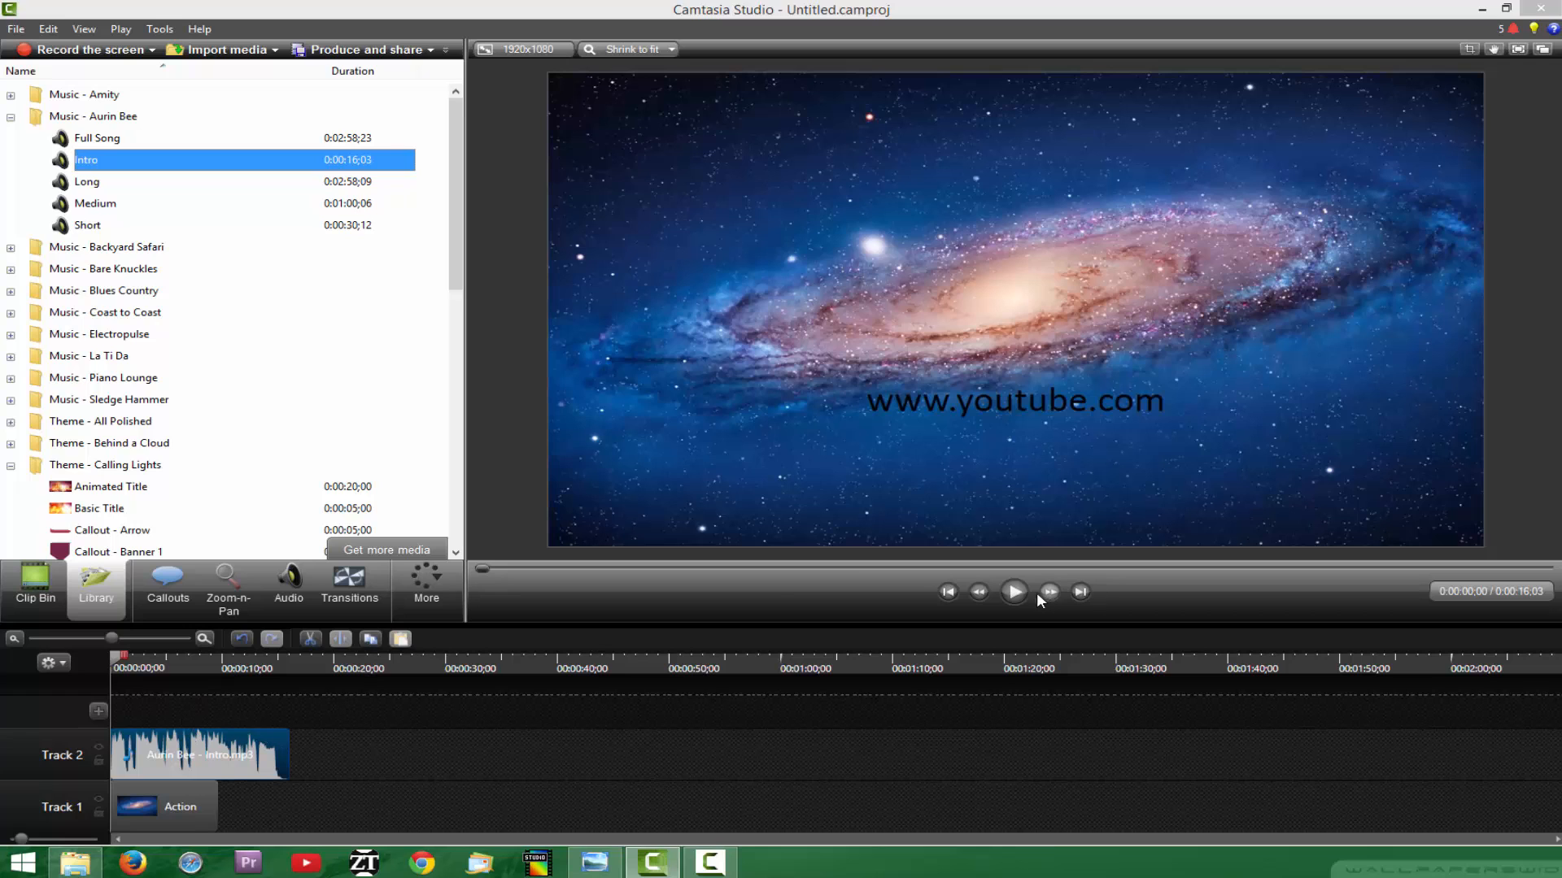
# Step: Preview the timeline and split the Aurin Bee music clip at 0:00:09;20, where the Action clip ends
pyautogui.click(1014, 592)
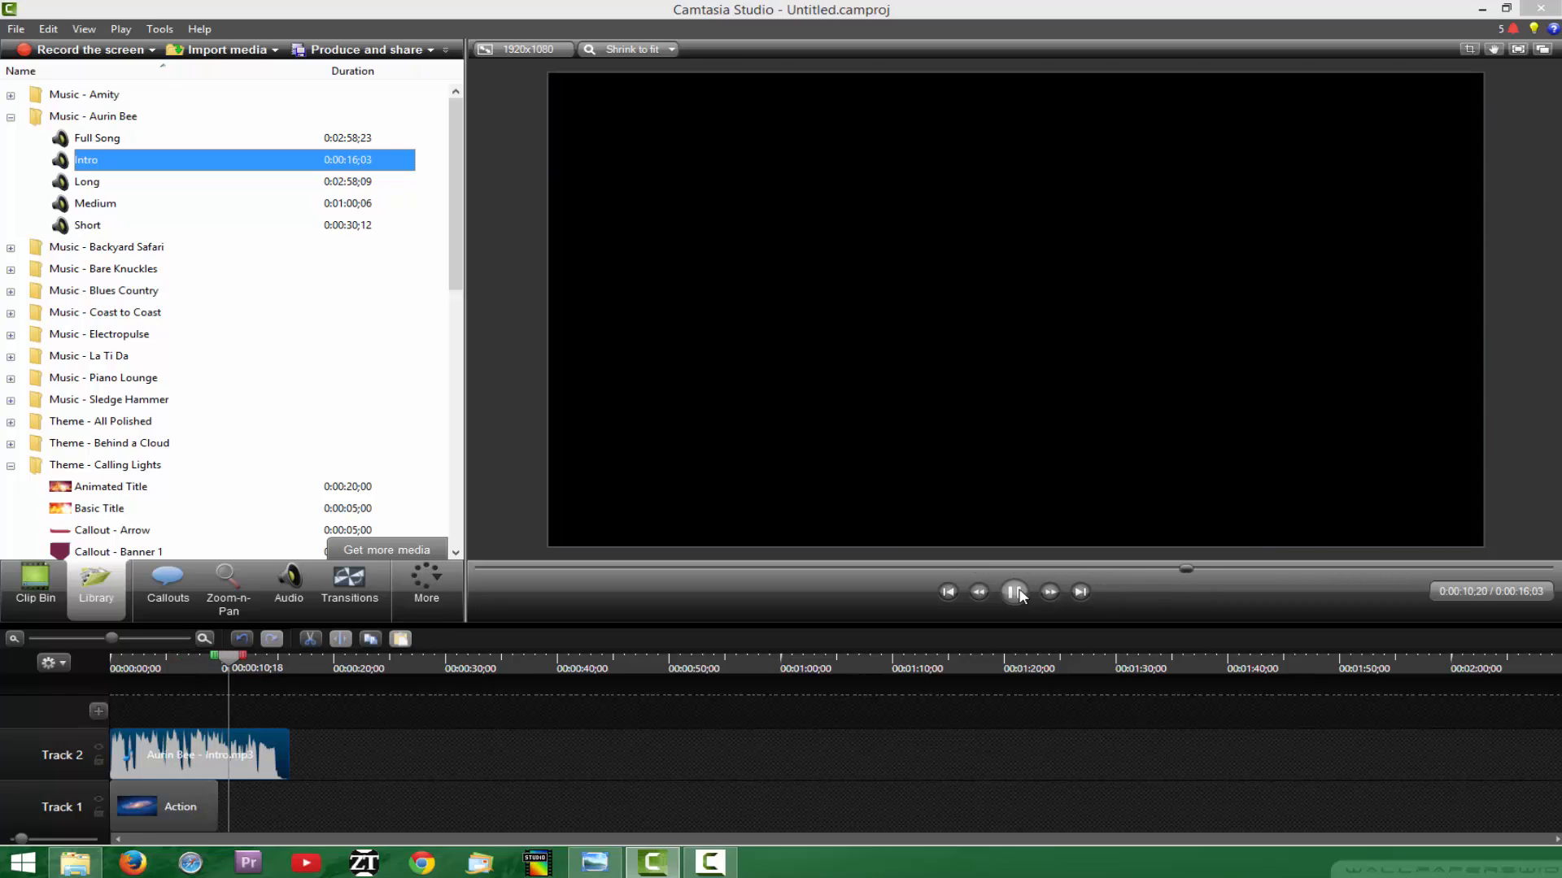
pyautogui.click(1014, 592)
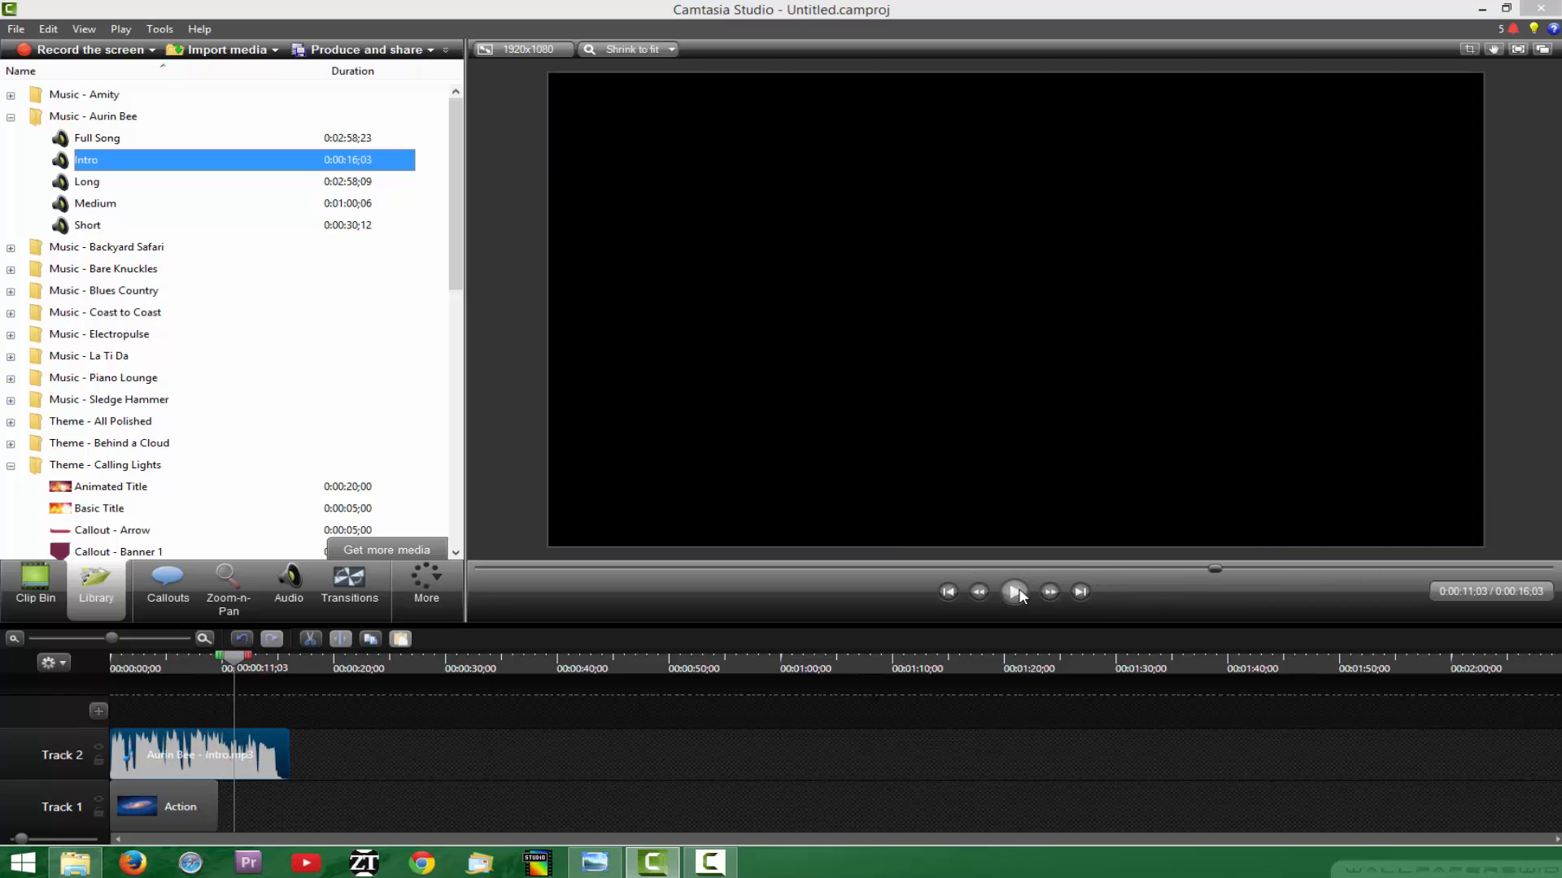
pyautogui.moveTo(237, 657); pyautogui.dragTo(228, 671)
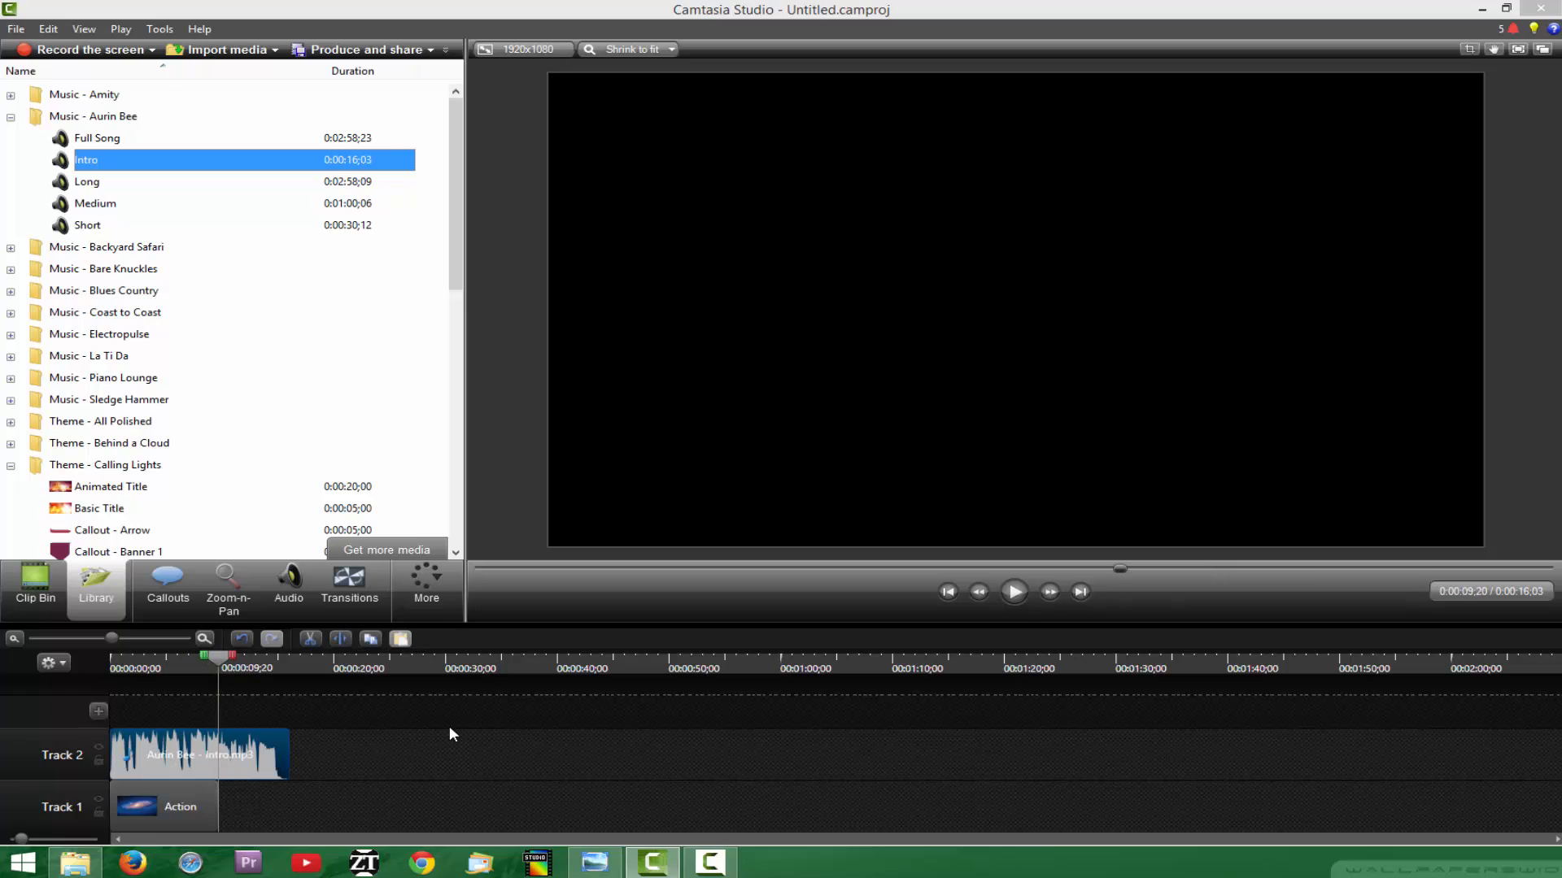
pyautogui.click(344, 768)
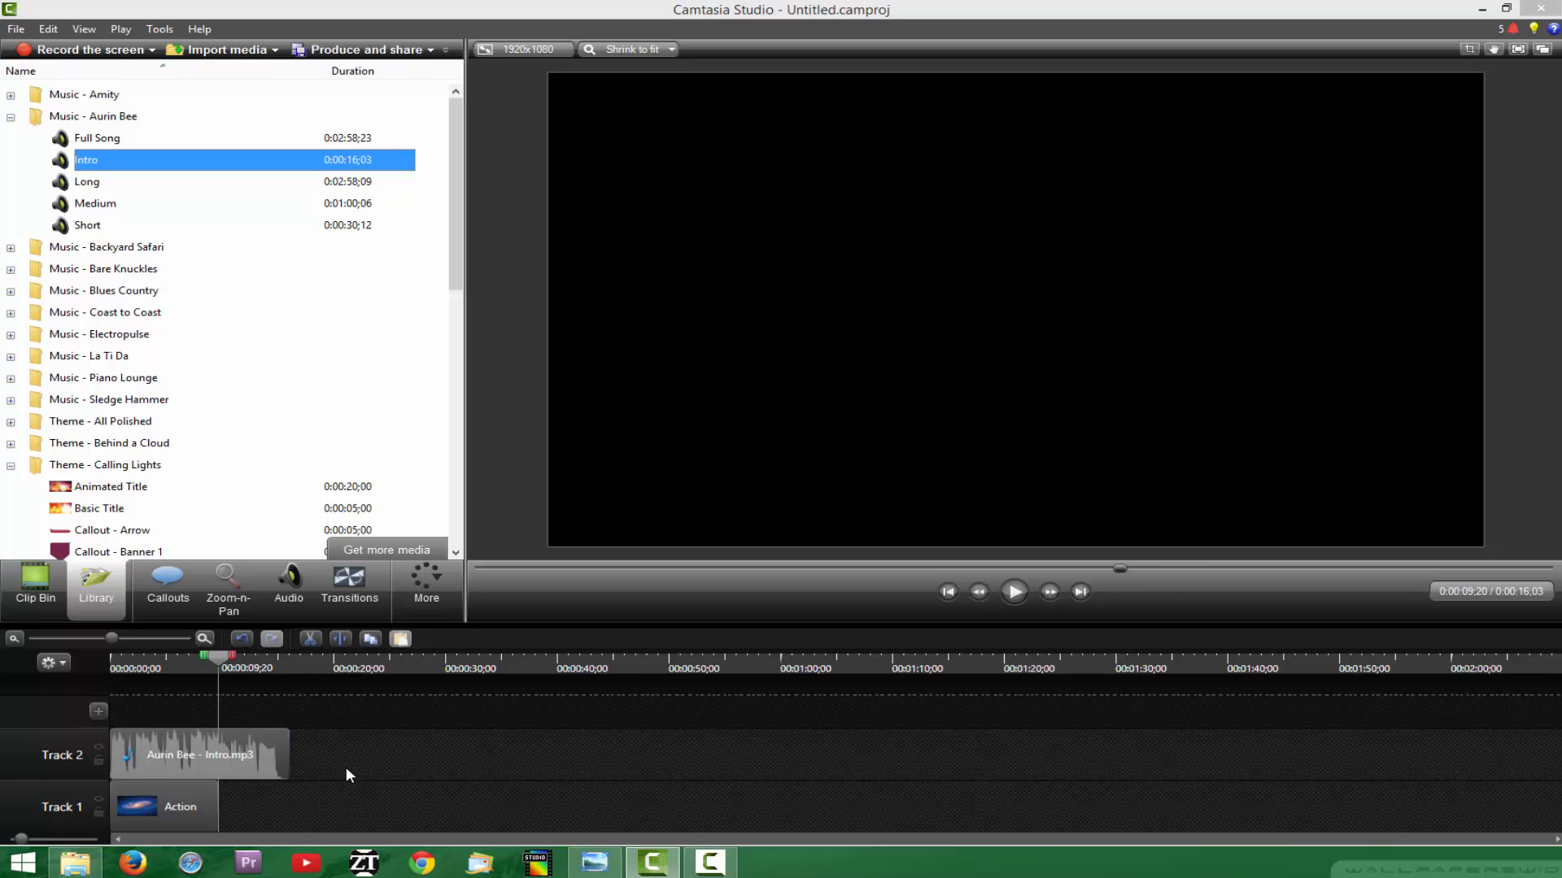
pyautogui.click(236, 752)
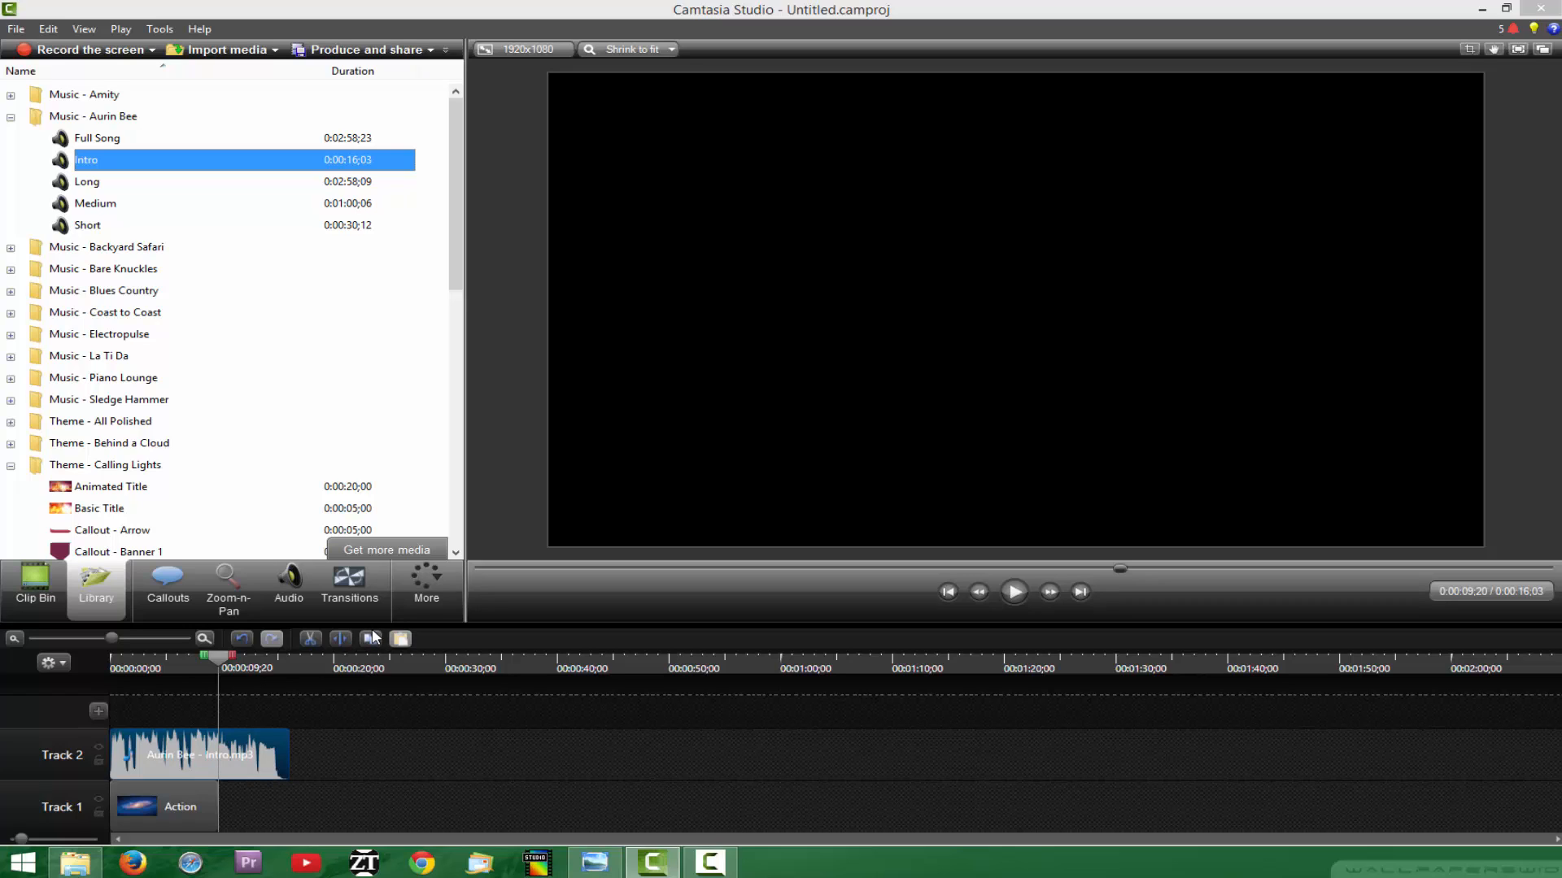
pyautogui.press('s')
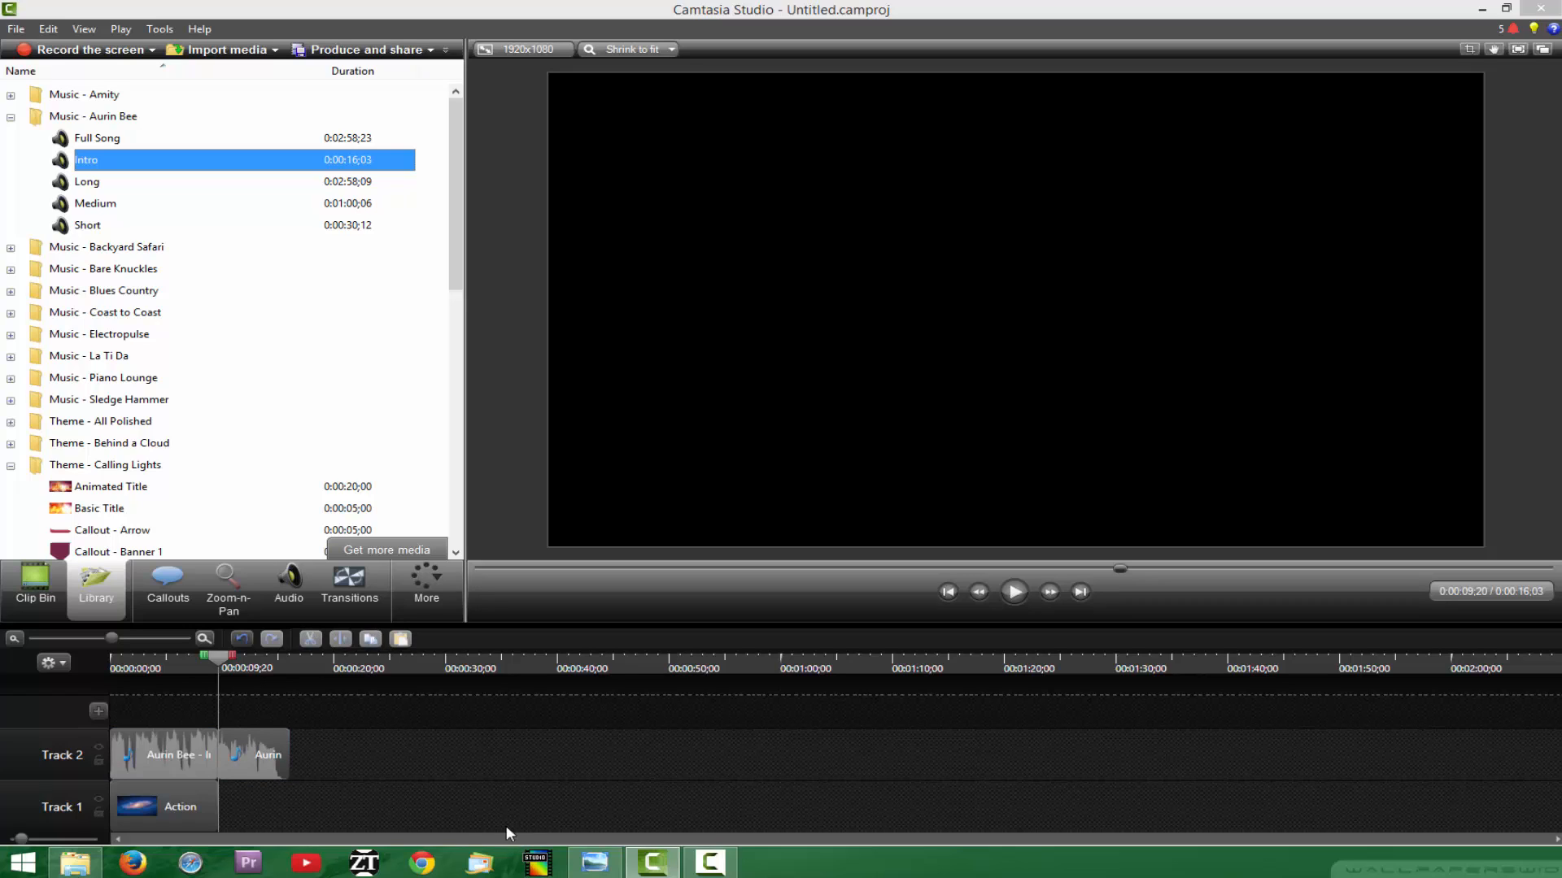
# Step: Cut the leftover Aurin Bee segment after 0:00:09;20 from Track 2 and preview the end of the remaining music
pyautogui.moveTo(252, 755); pyautogui.dragTo(431, 749)
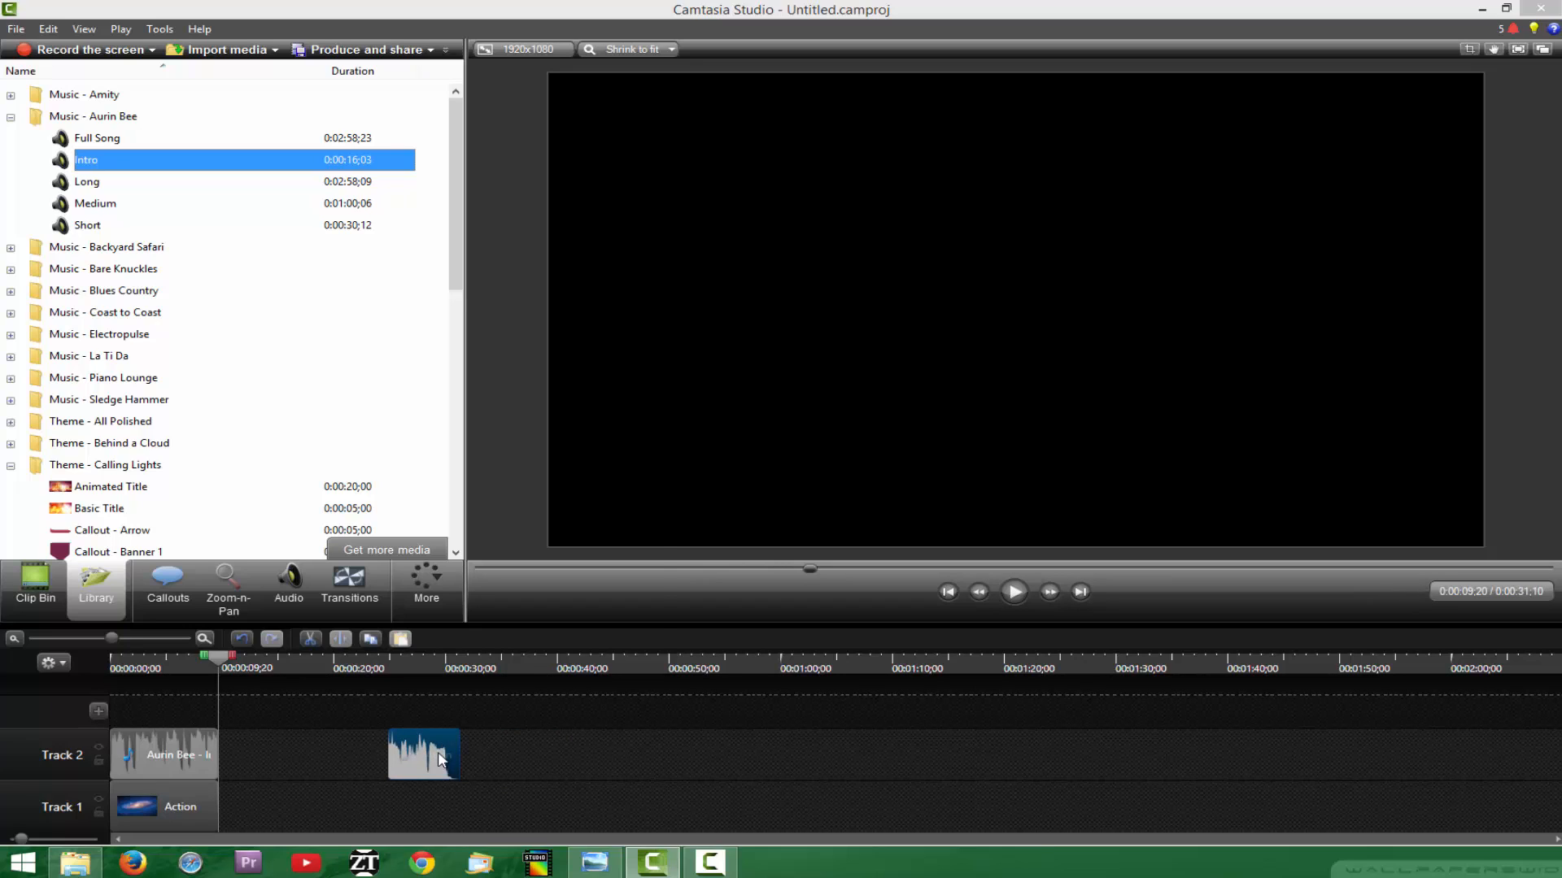
pyautogui.rightClick(440, 760)
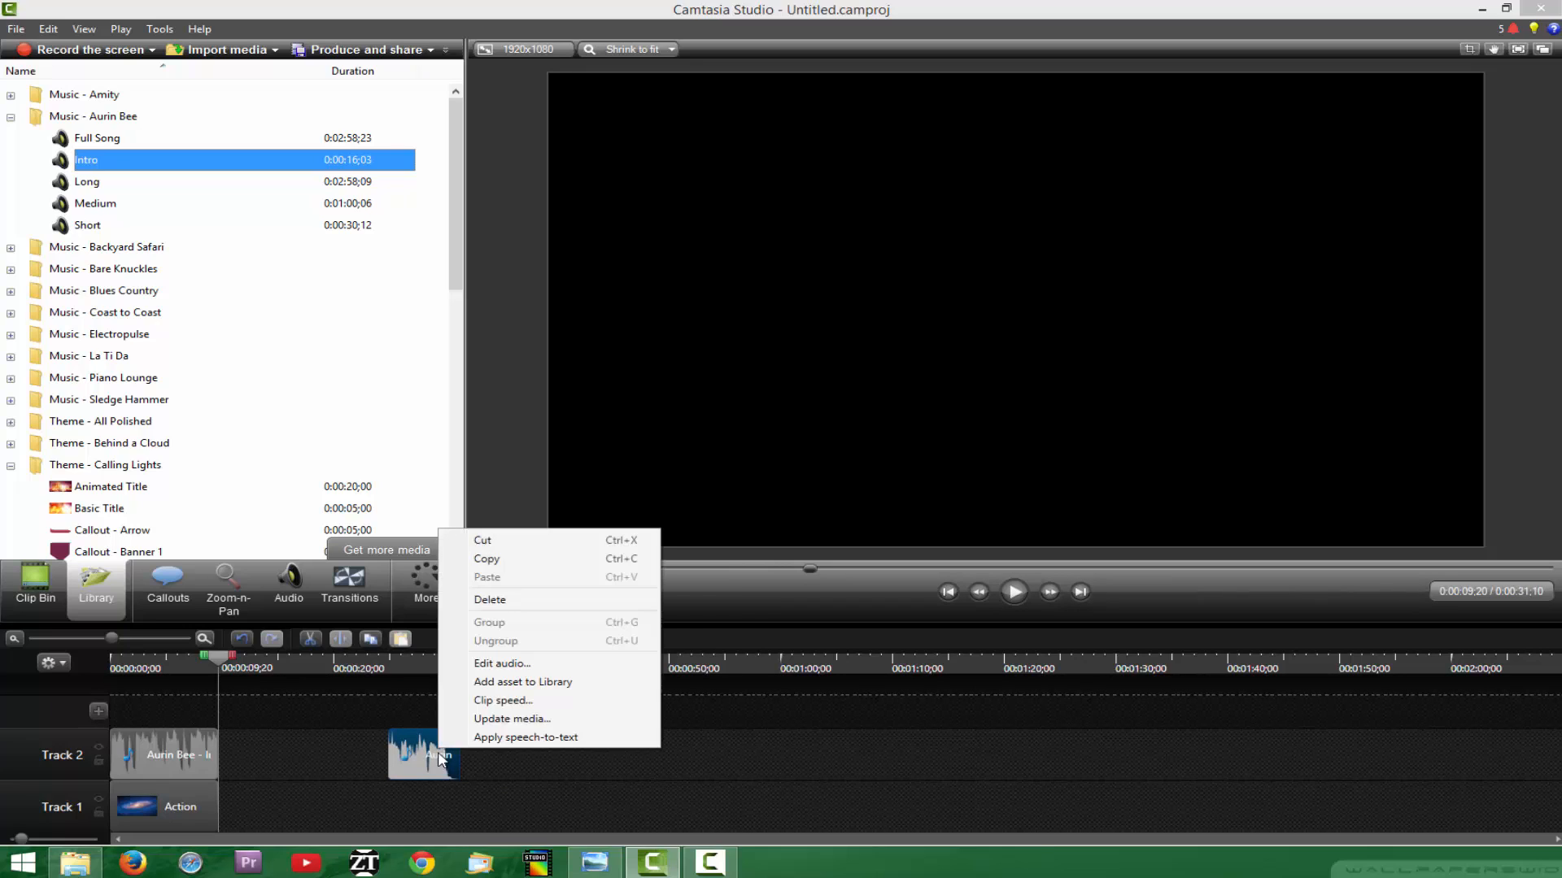
pyautogui.click(525, 539)
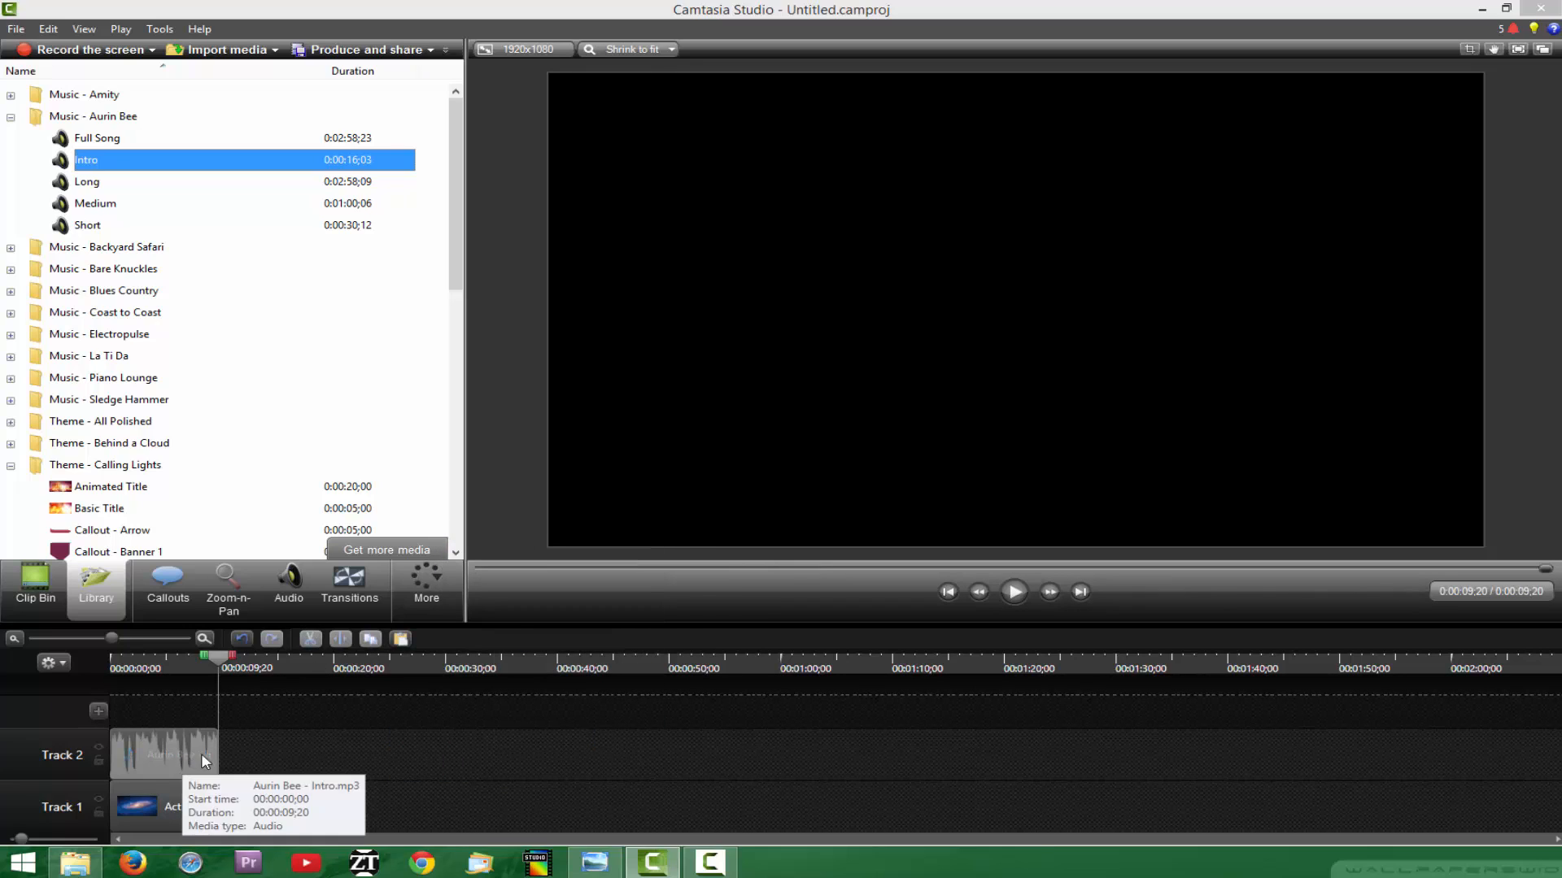
pyautogui.moveTo(223, 659); pyautogui.dragTo(186, 659)
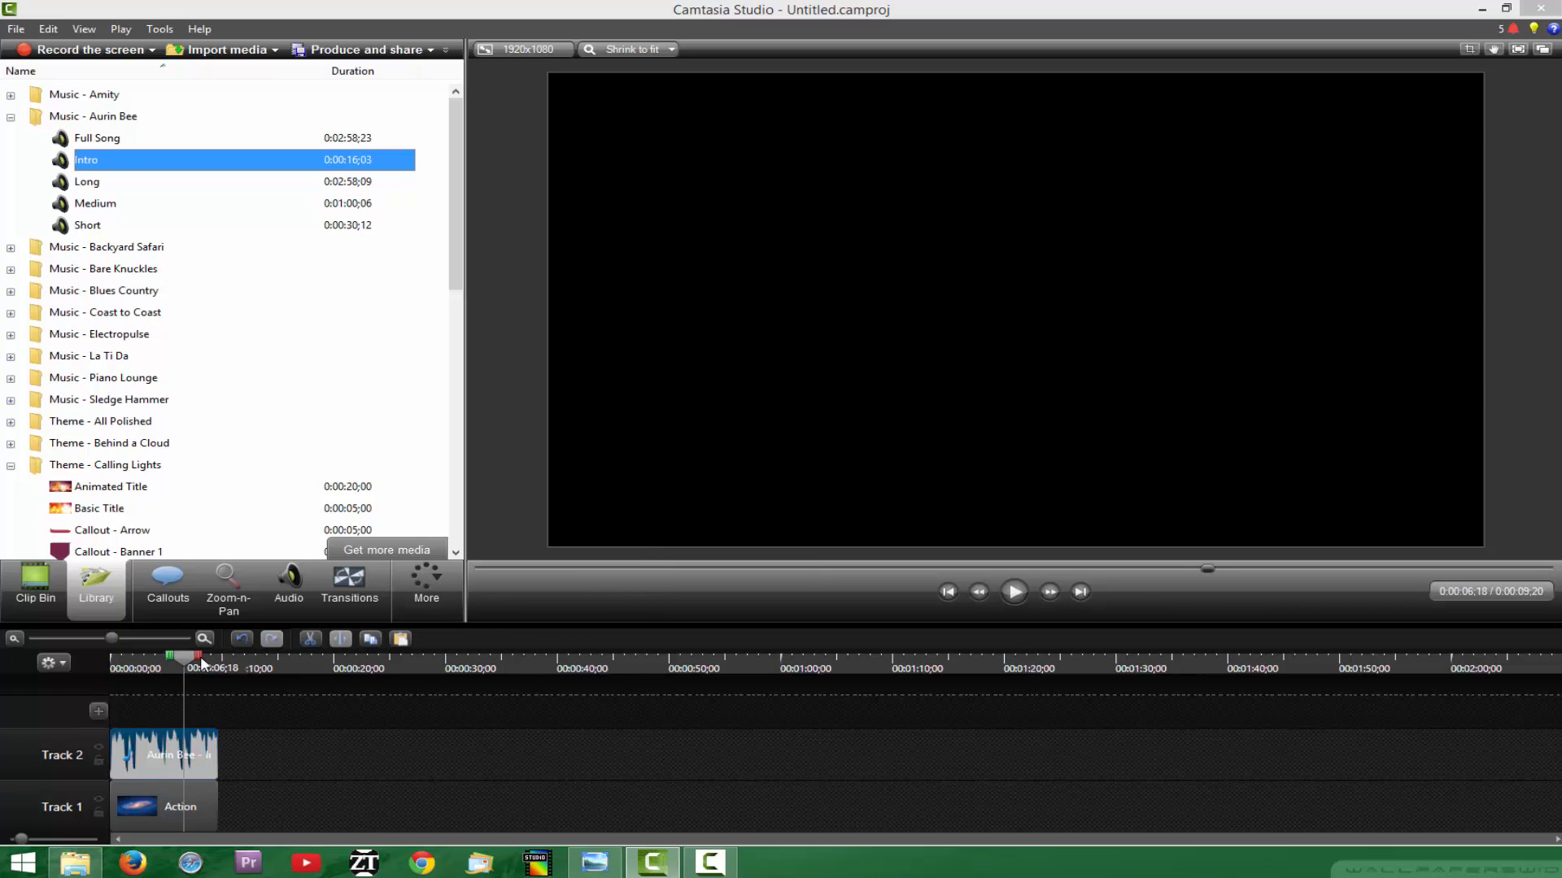
pyautogui.click(1019, 590)
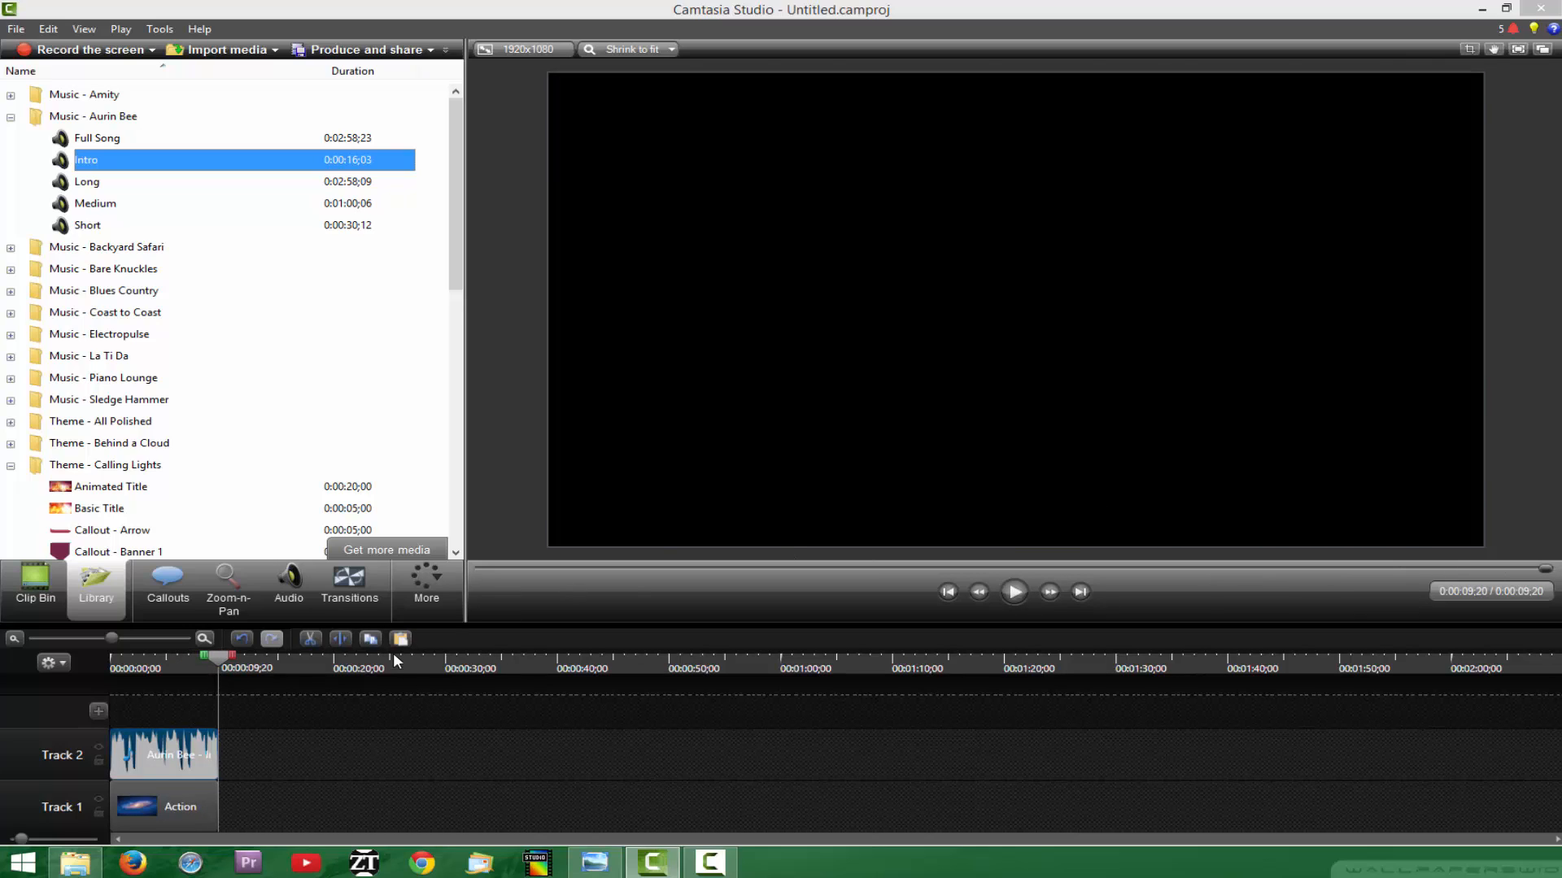
# Step: Apply a fade out to the Aurin Bee music clip on Track 2 and play the intro from the start
pyautogui.click(283, 595)
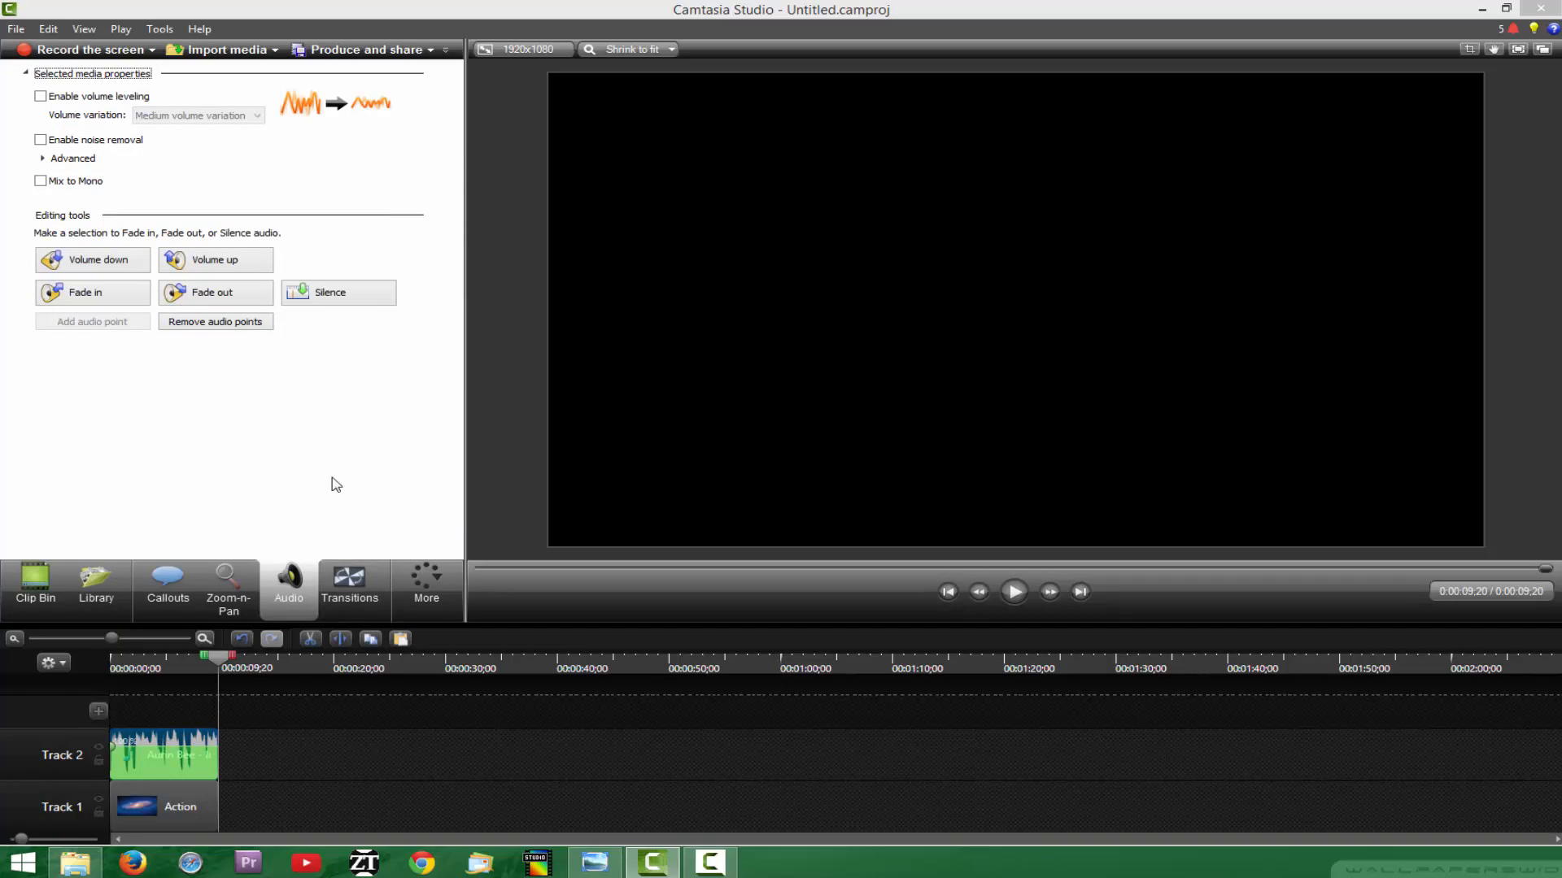
pyautogui.click(218, 294)
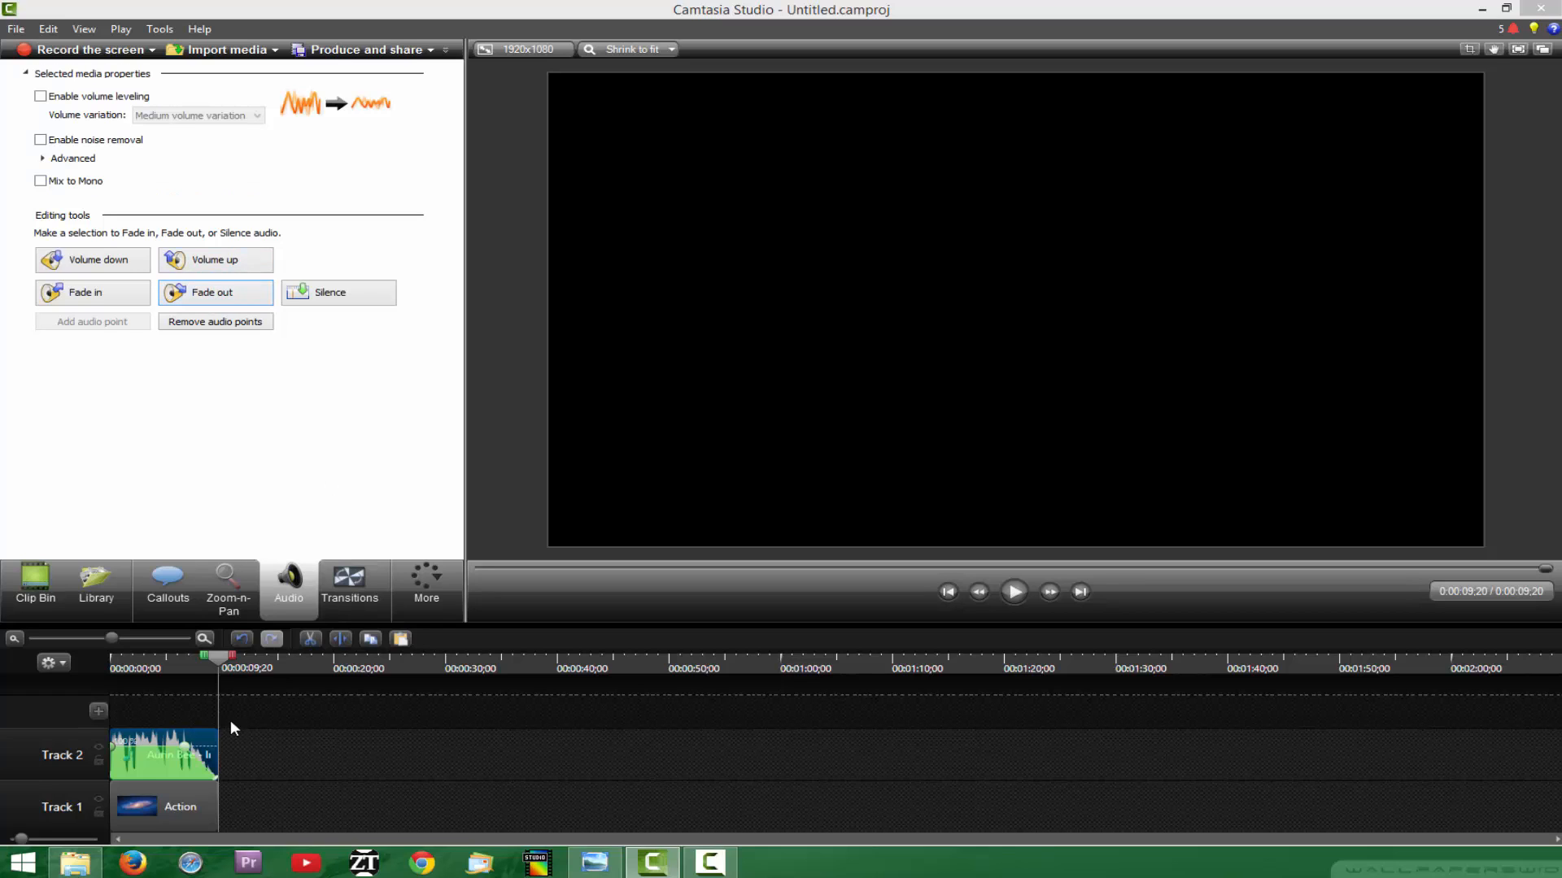
pyautogui.moveTo(218, 661); pyautogui.dragTo(109, 661)
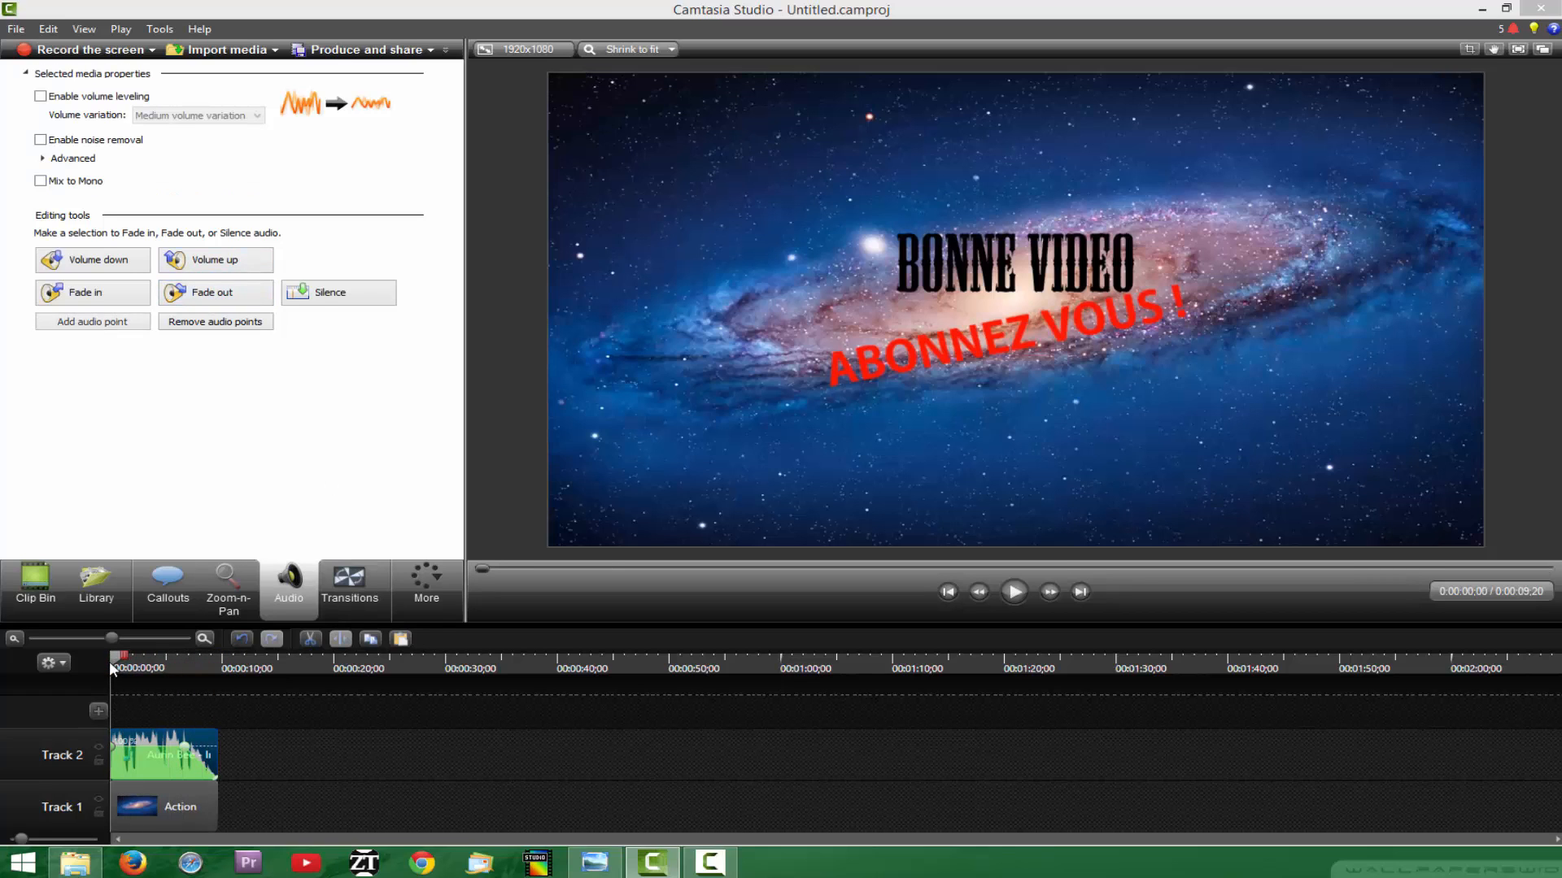
pyautogui.click(1009, 592)
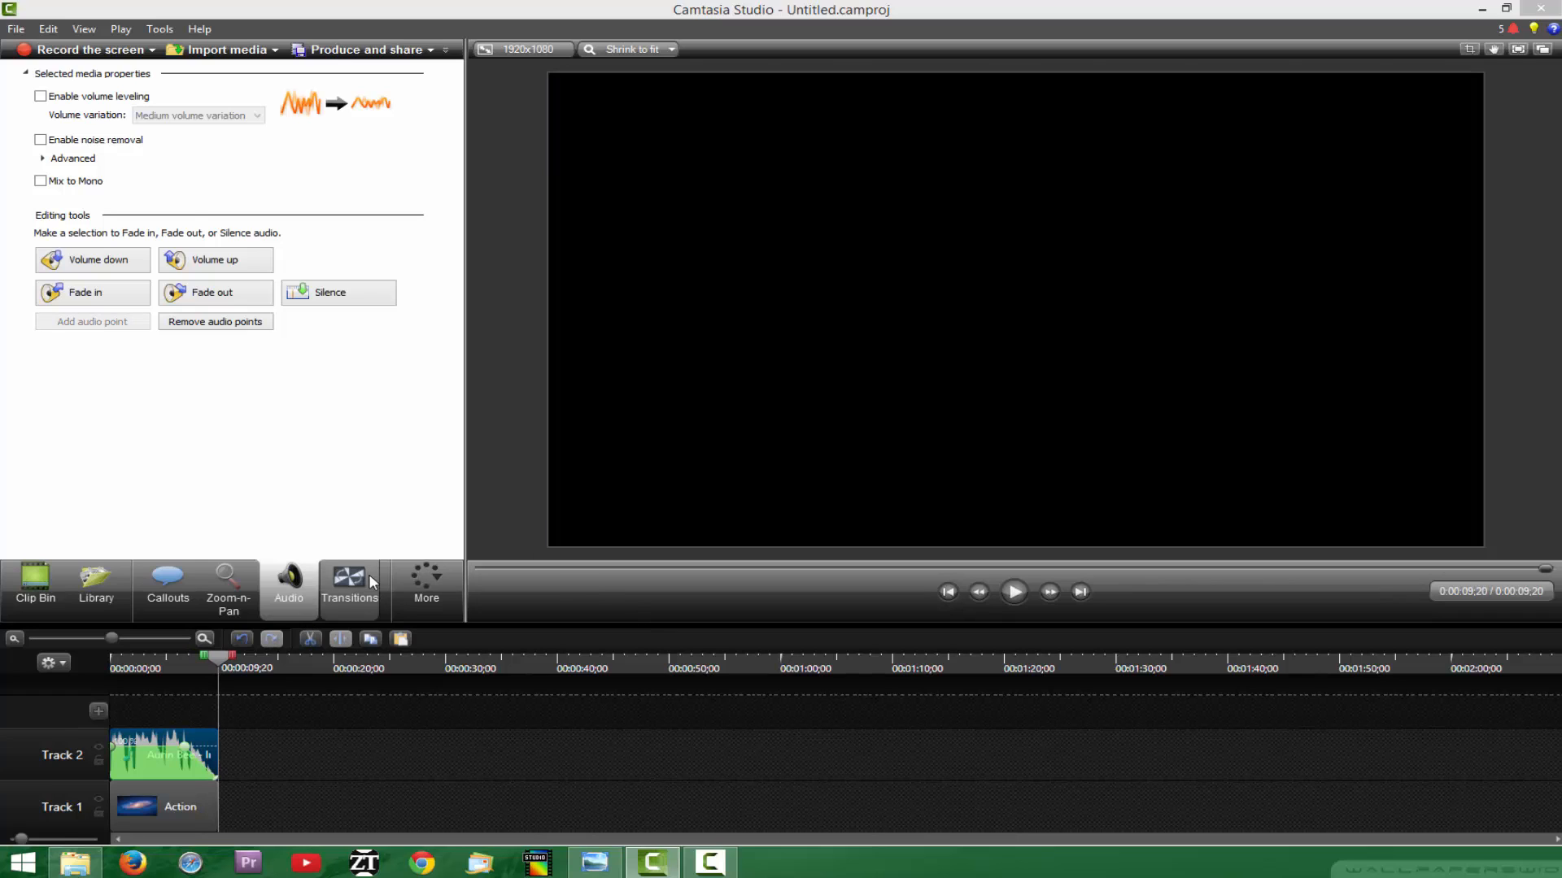
# Step: Add a Checkerboard transition to the end of the Action clip and place new project 3.mp4 directly after it on Track 1
pyautogui.click(364, 582)
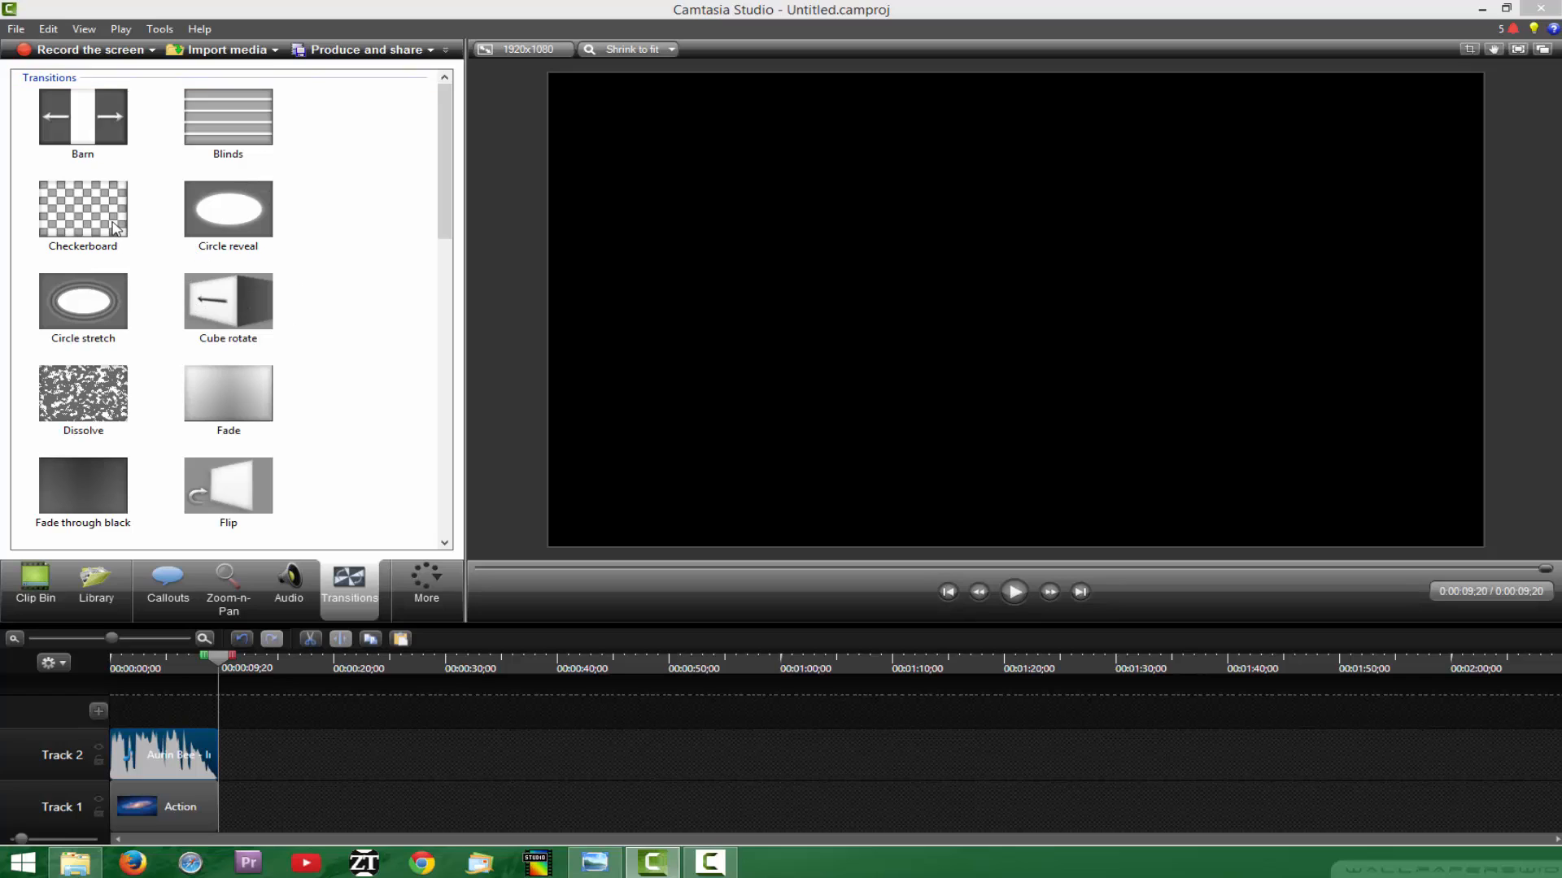
pyautogui.moveTo(88, 205)
pyautogui.mouseDown()
pyautogui.moveTo(180, 413)
pyautogui.moveTo(251, 697)
pyautogui.moveTo(226, 806)
pyautogui.mouseUp()
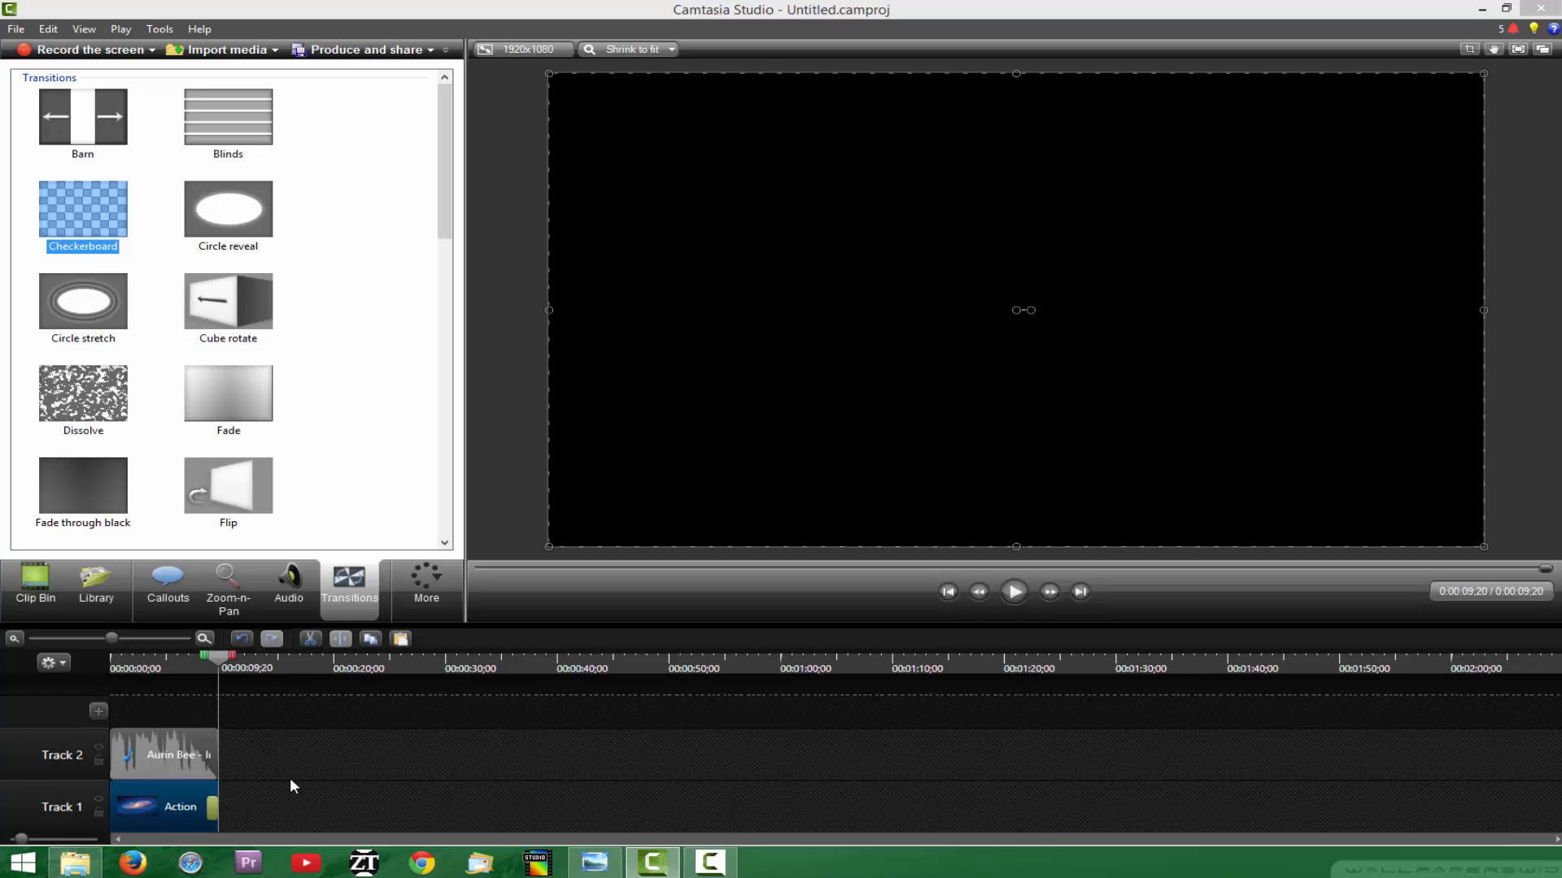
pyautogui.click(32, 579)
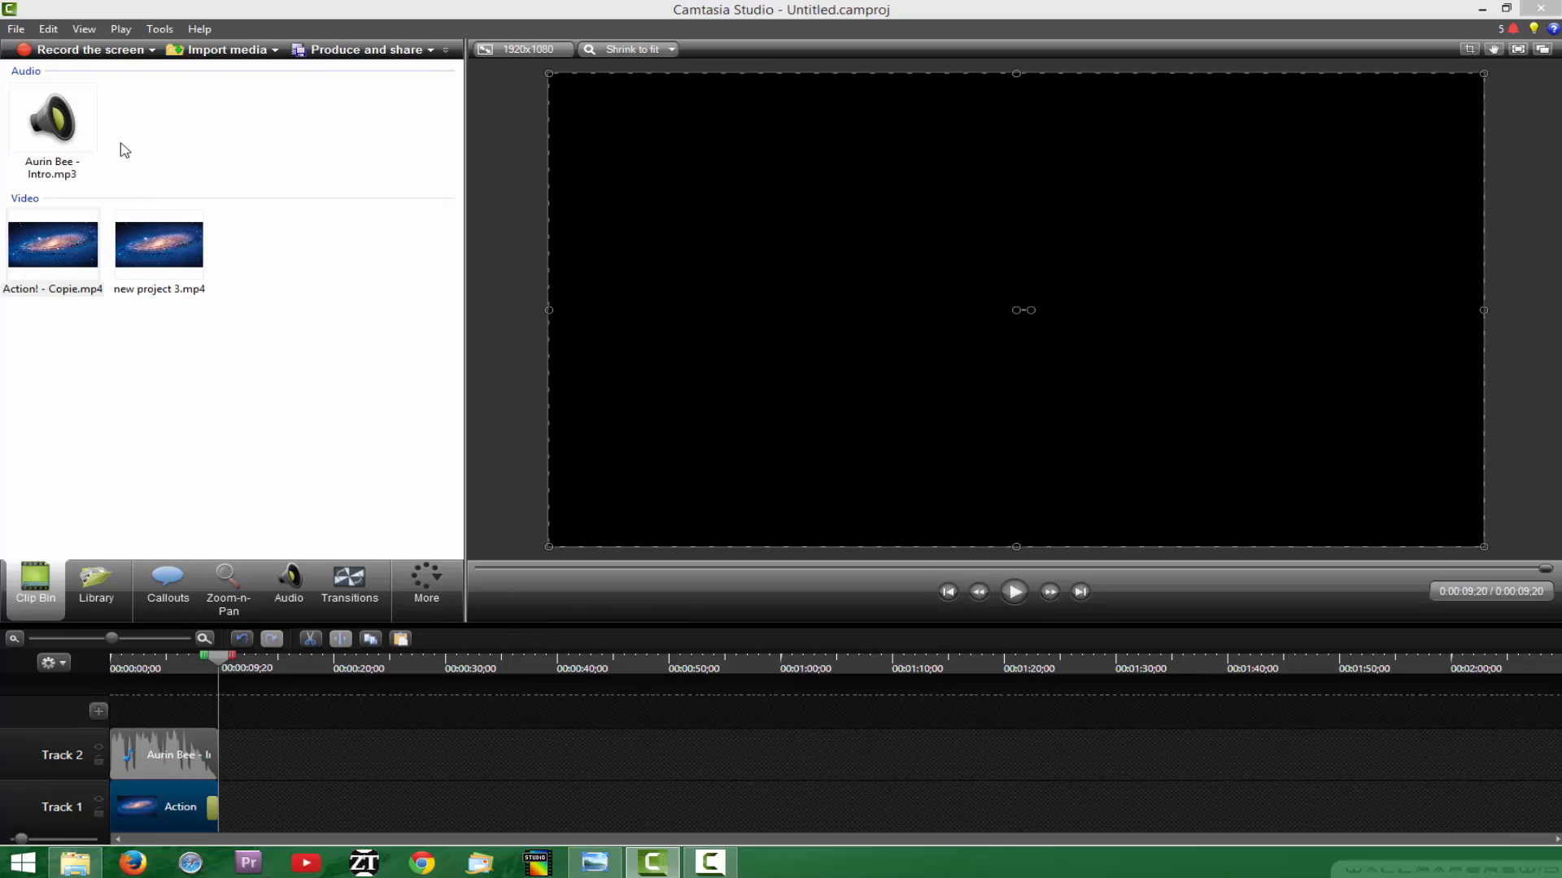
pyautogui.click(41, 107)
pyautogui.click(149, 371)
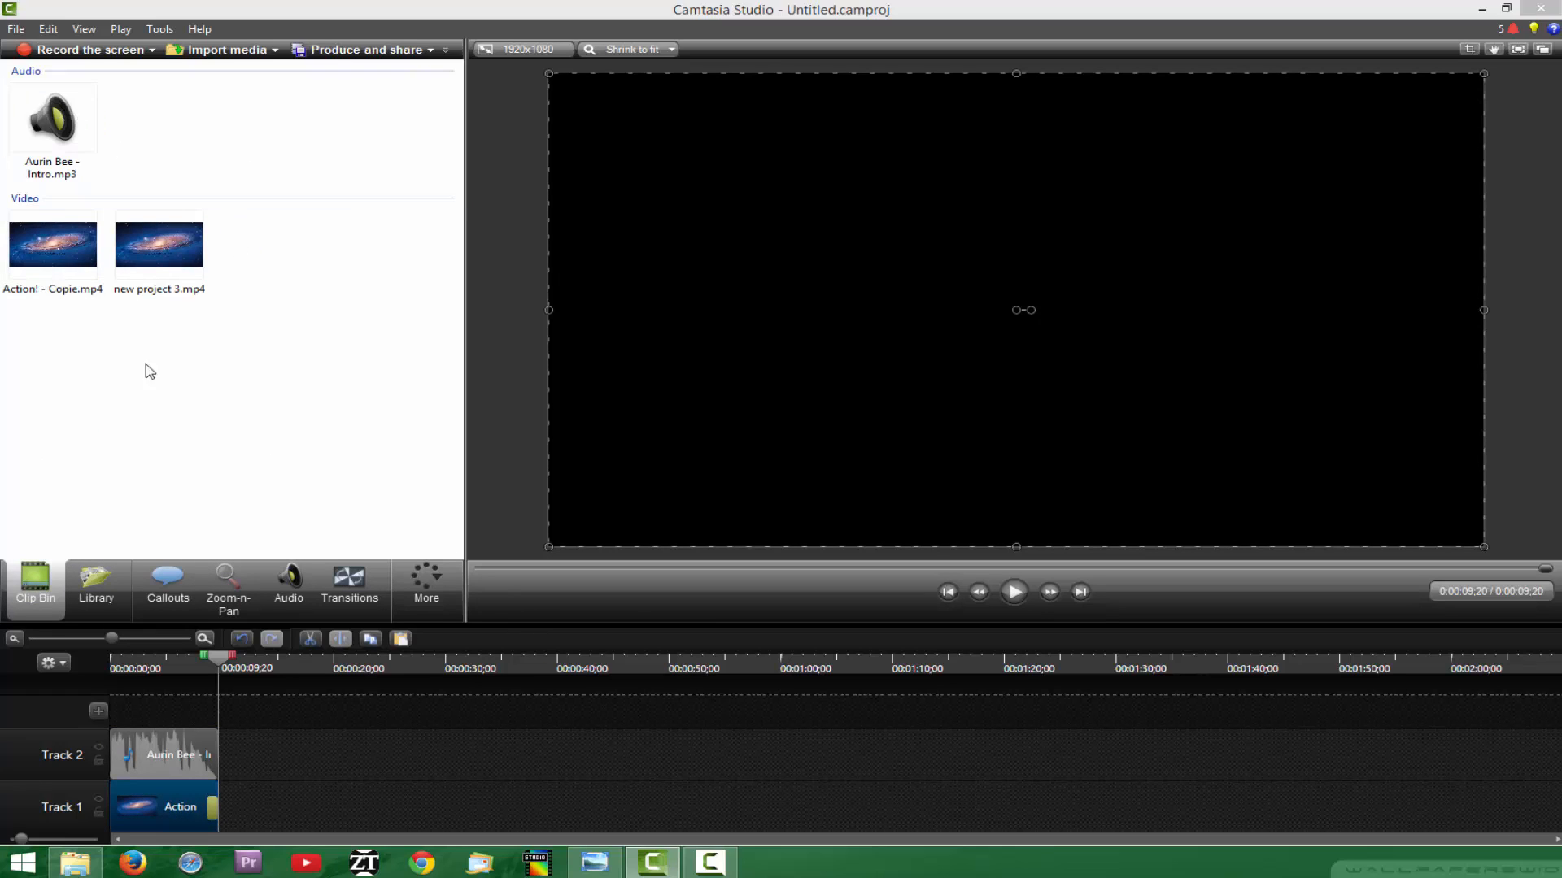
pyautogui.moveTo(168, 252); pyautogui.dragTo(552, 761)
pyautogui.moveTo(302, 815); pyautogui.dragTo(344, 812)
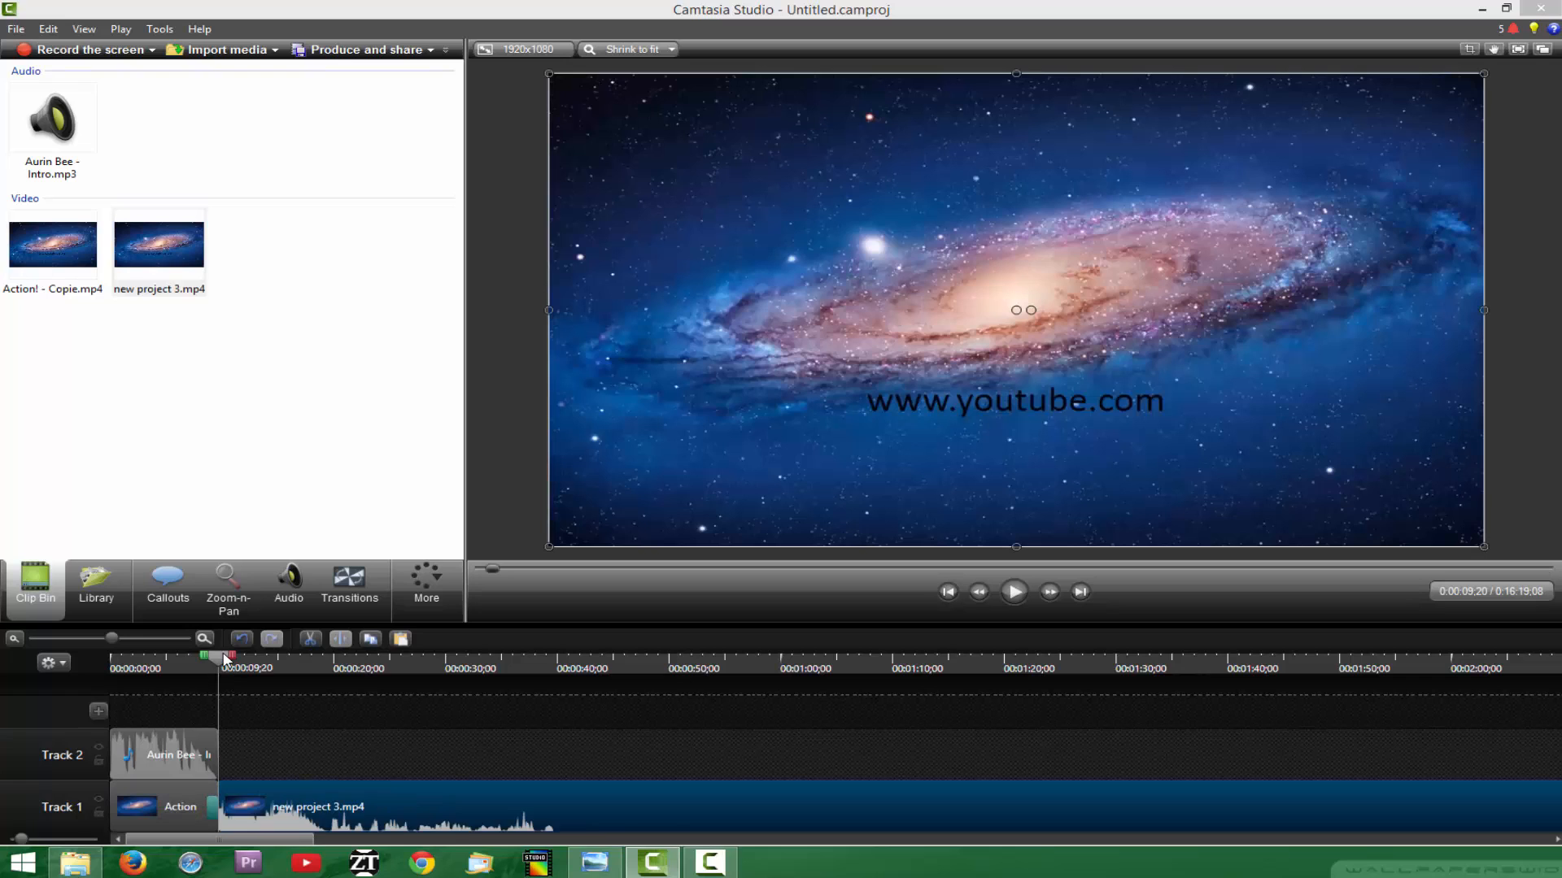
# Step: Trim off the part of new project 3.mp4 before 0:00:19;13 and close the gap to the Action clip
pyautogui.moveTo(220, 657); pyautogui.dragTo(333, 661)
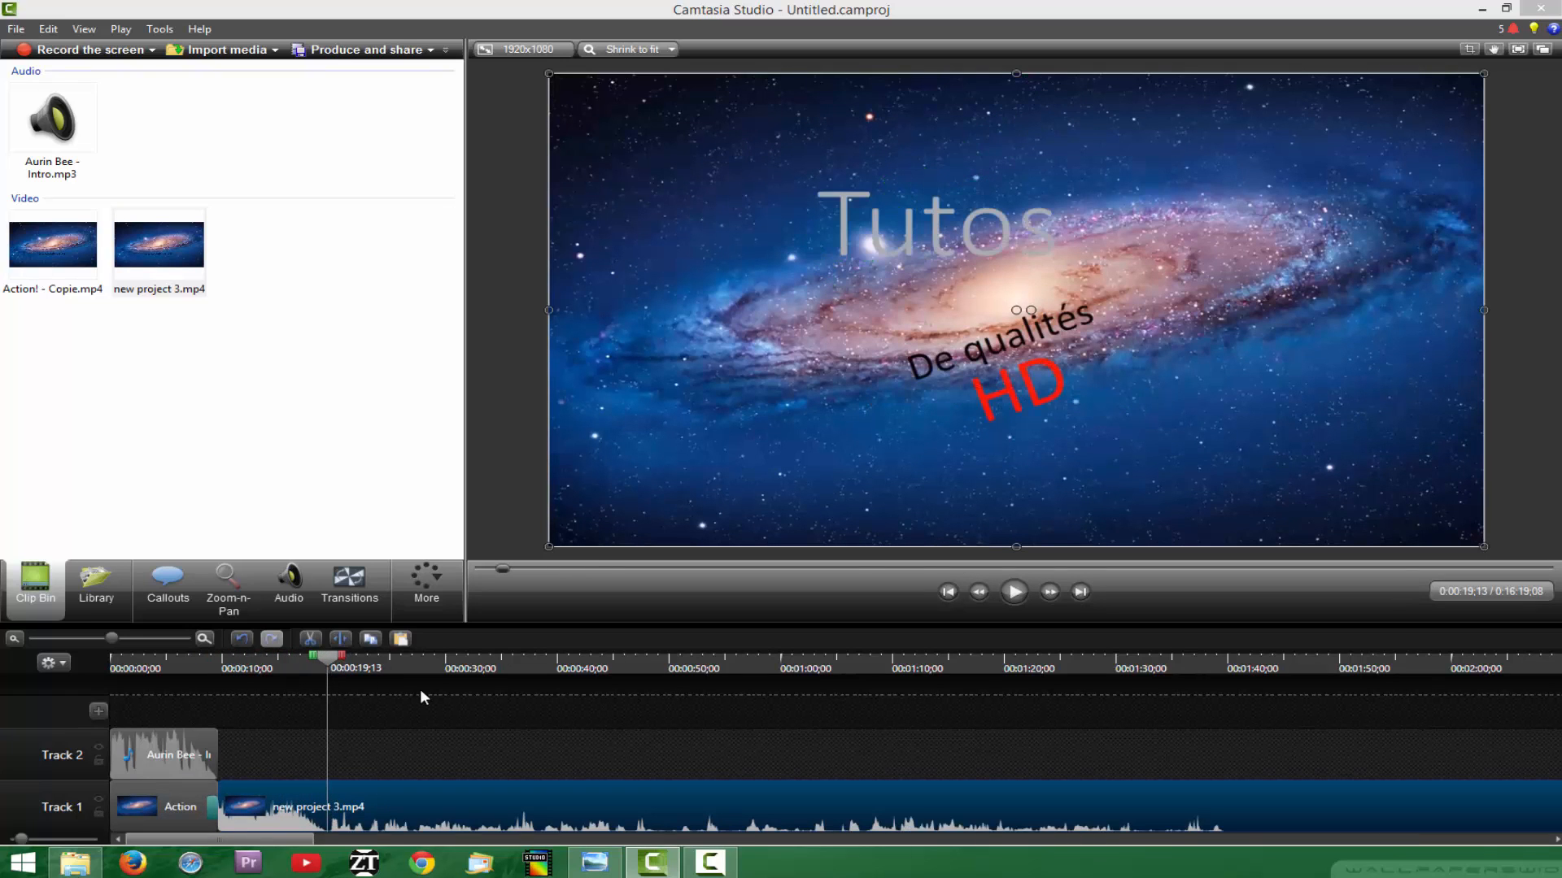
pyautogui.press('s')
pyautogui.click(305, 787)
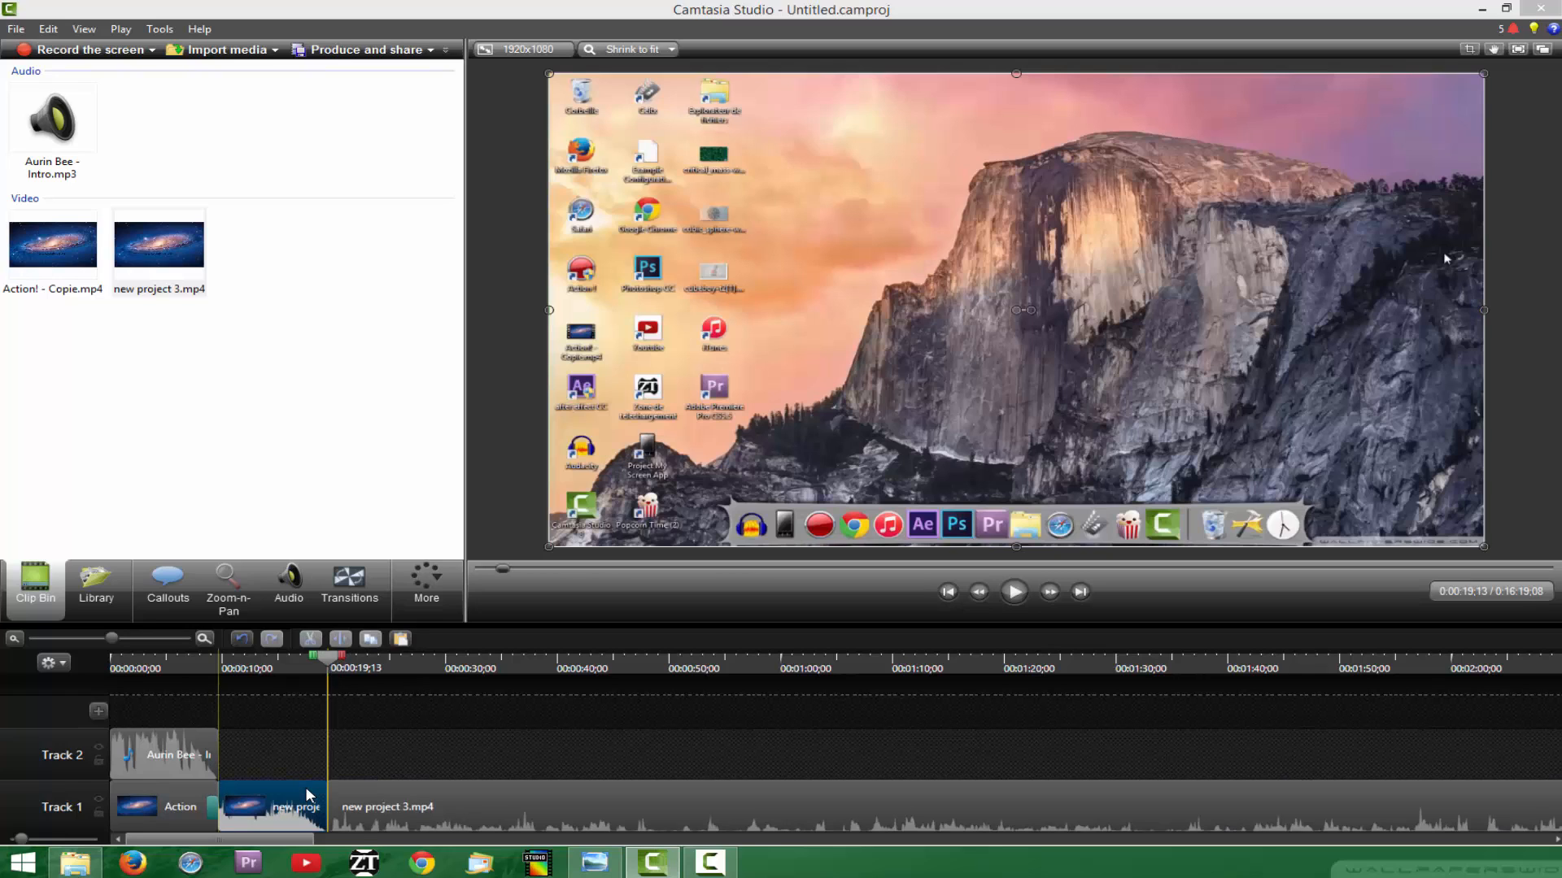
pyautogui.press('Delete')
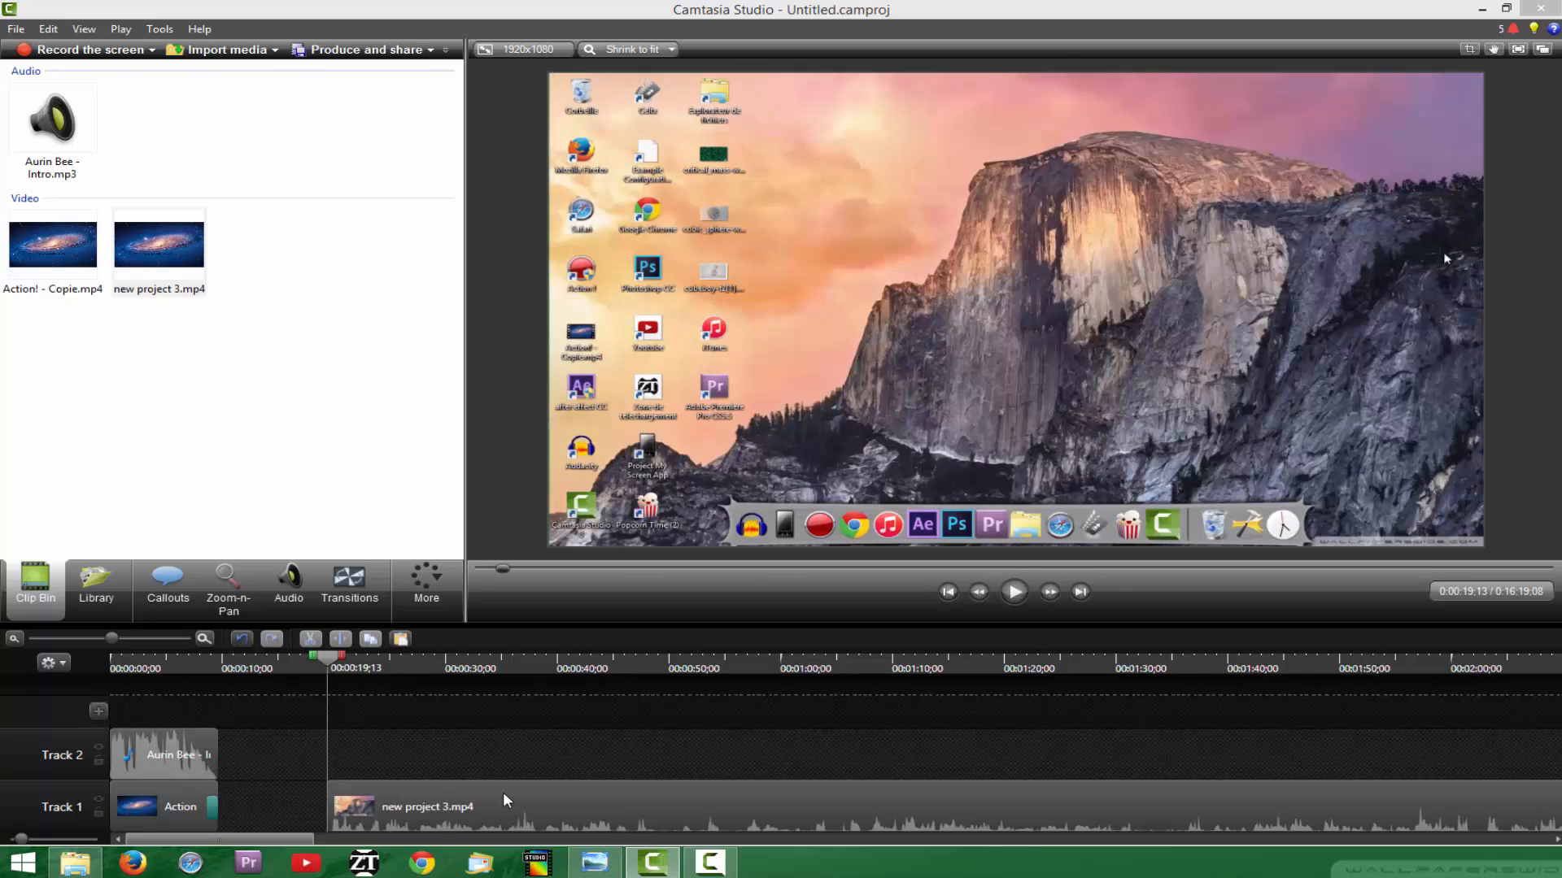
pyautogui.moveTo(504, 796); pyautogui.dragTo(390, 804)
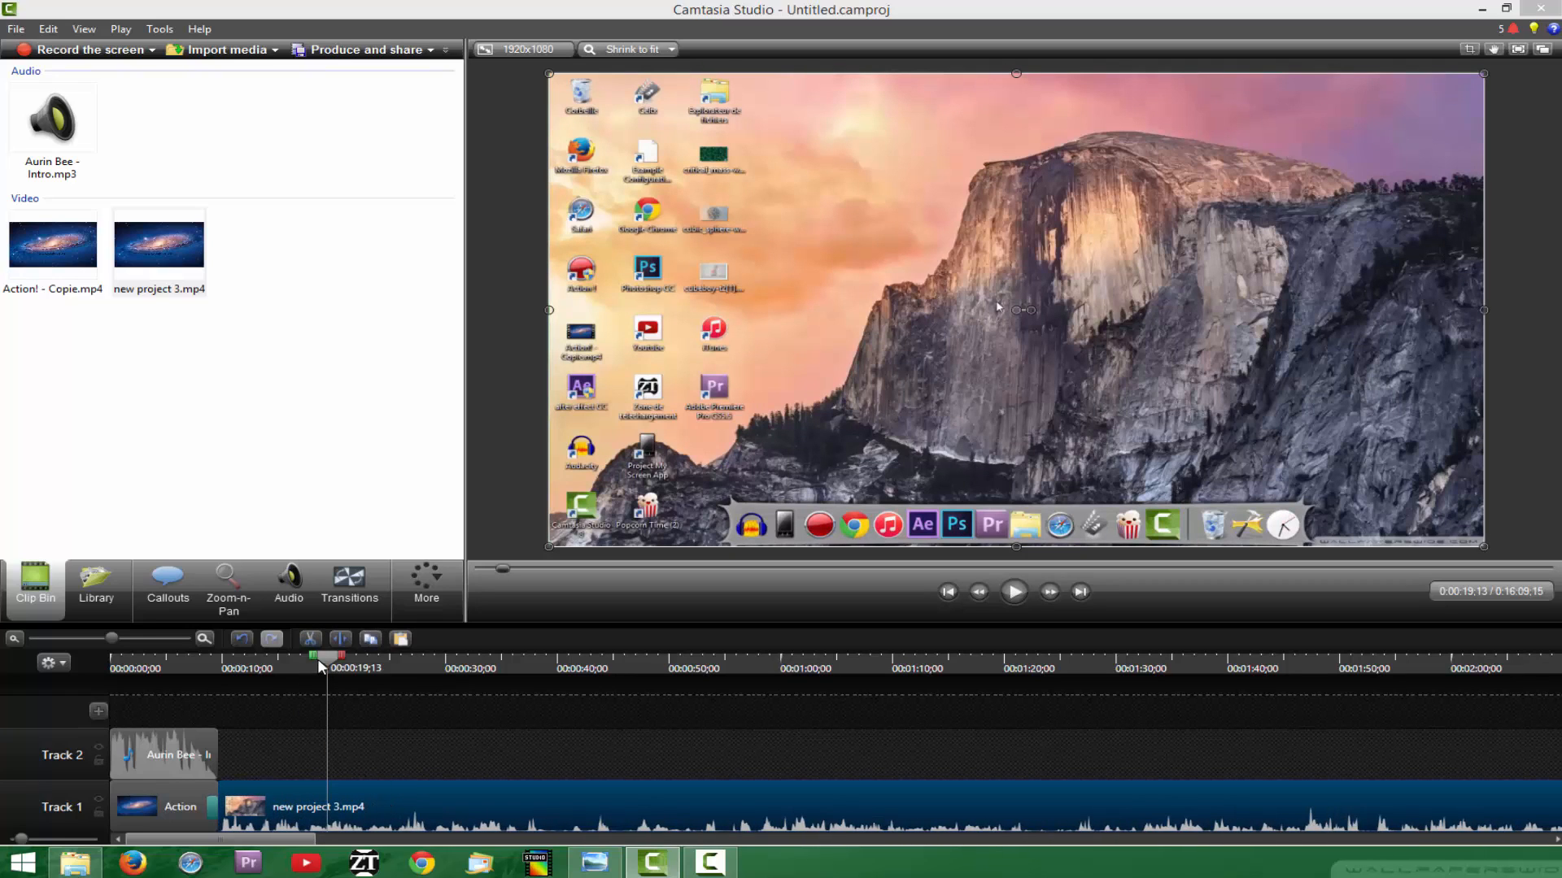
# Step: Preview the transition from the Action clip into new project 3.mp4 and scrub through the following footage
pyautogui.moveTo(320, 658); pyautogui.dragTo(187, 669)
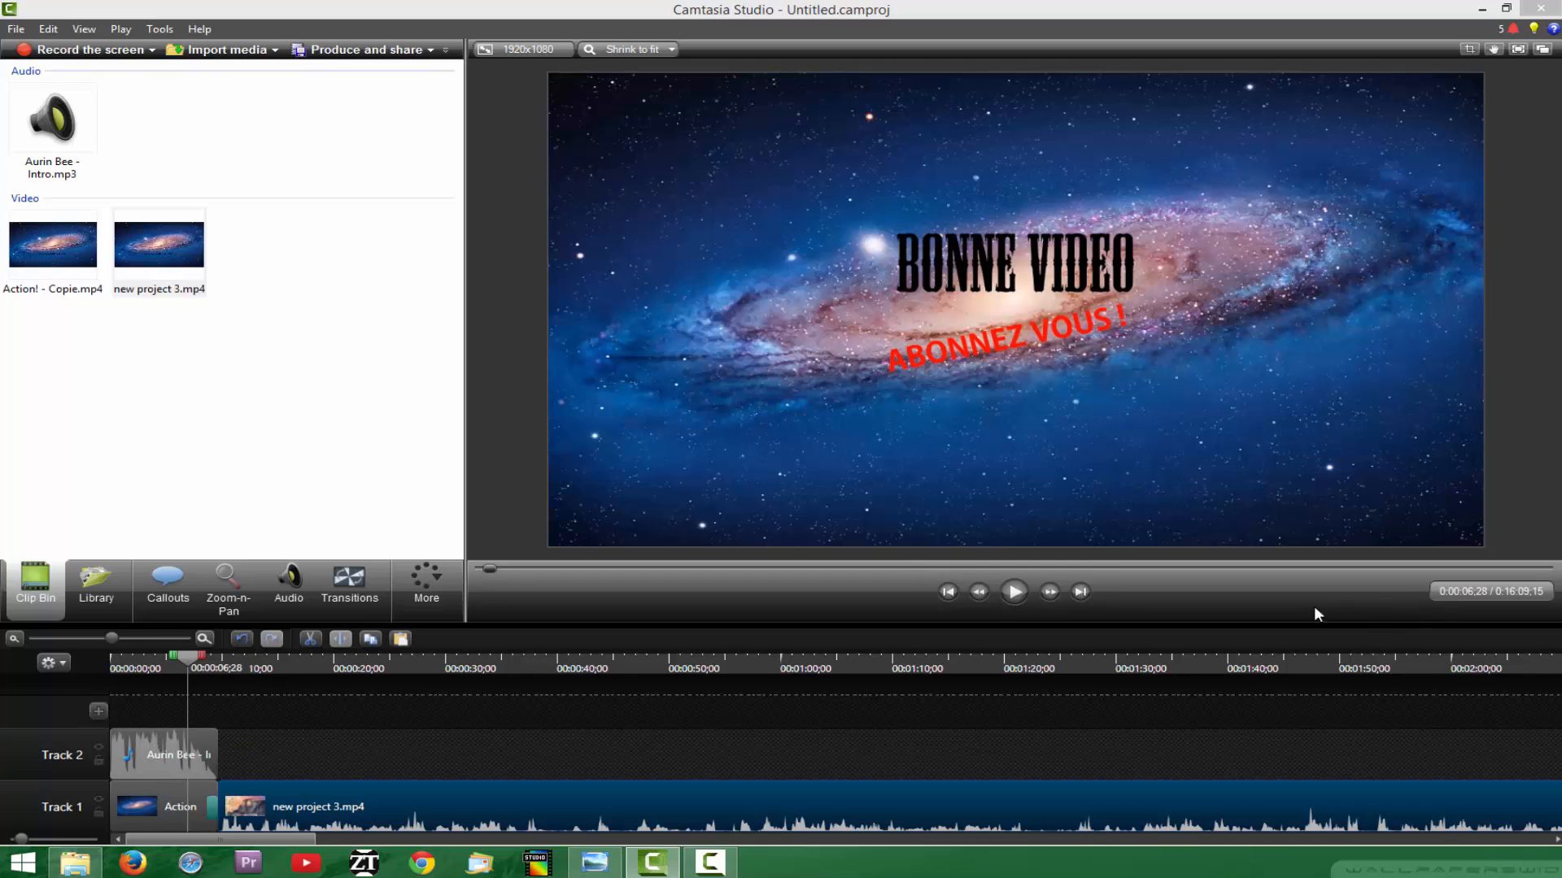
pyautogui.click(1014, 592)
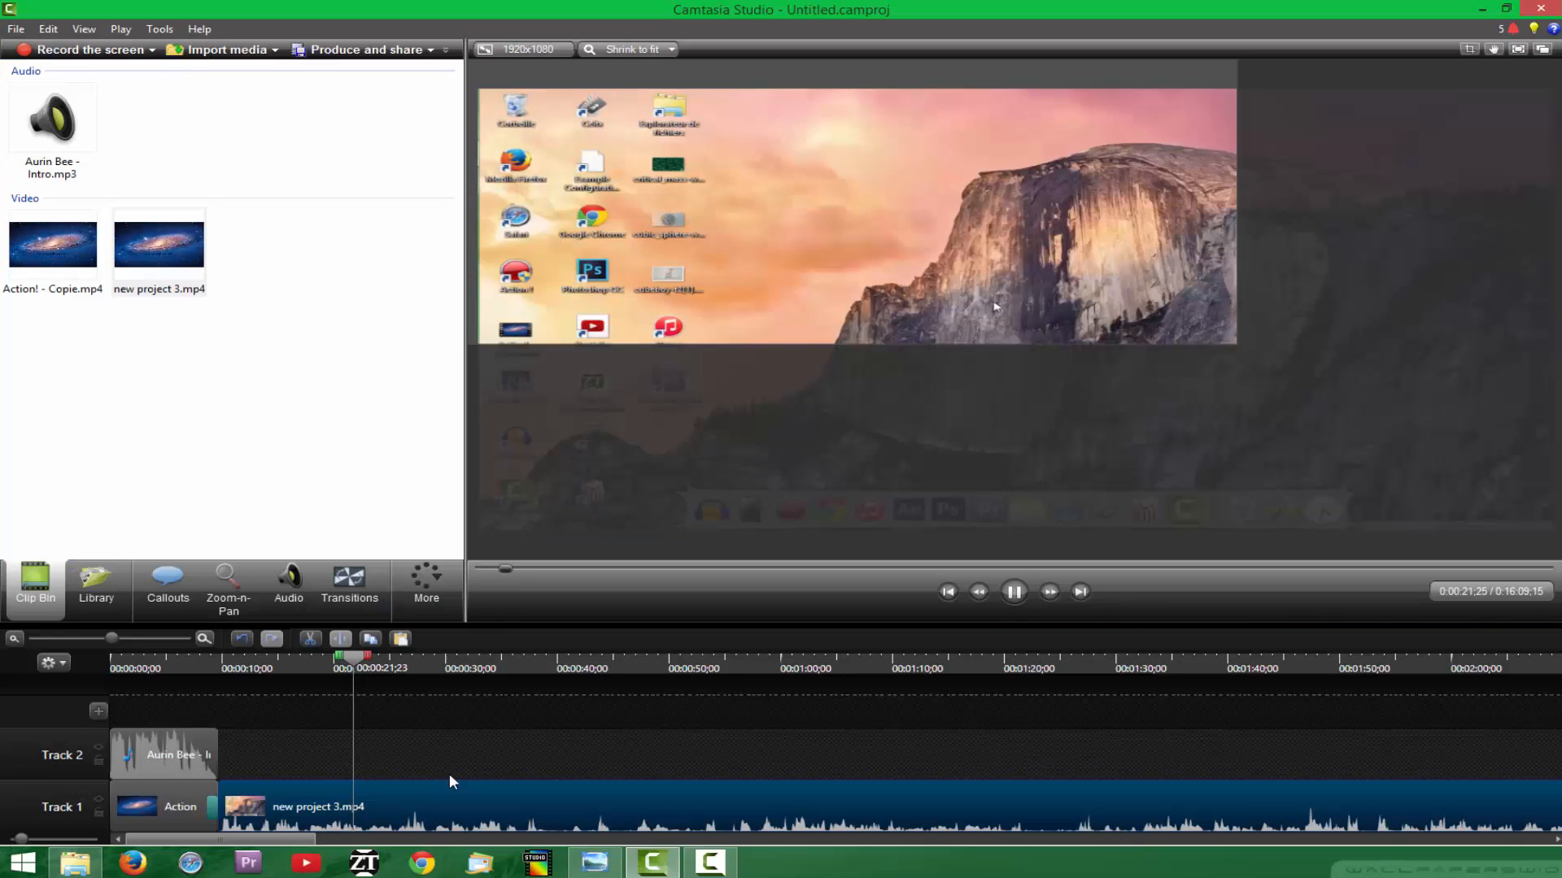
pyautogui.moveTo(367, 661); pyautogui.dragTo(423, 700)
pyautogui.moveTo(295, 724); pyautogui.dragTo(1558, 813)
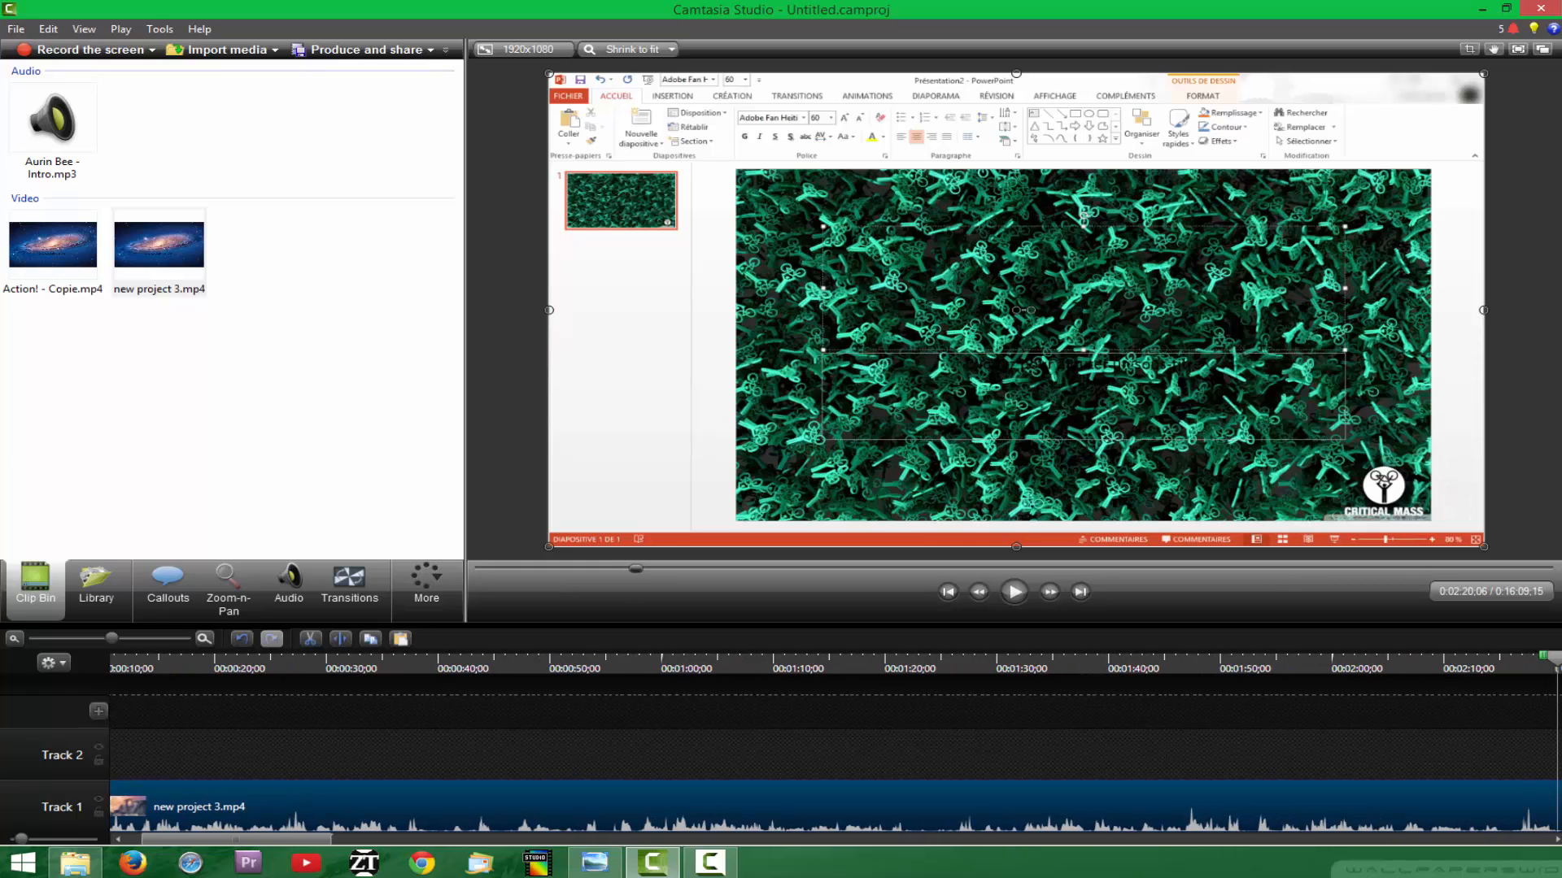
pyautogui.click(1454, 663)
pyautogui.moveTo(1456, 662); pyautogui.dragTo(1555, 662)
pyautogui.moveTo(1210, 669); pyautogui.dragTo(579, 682)
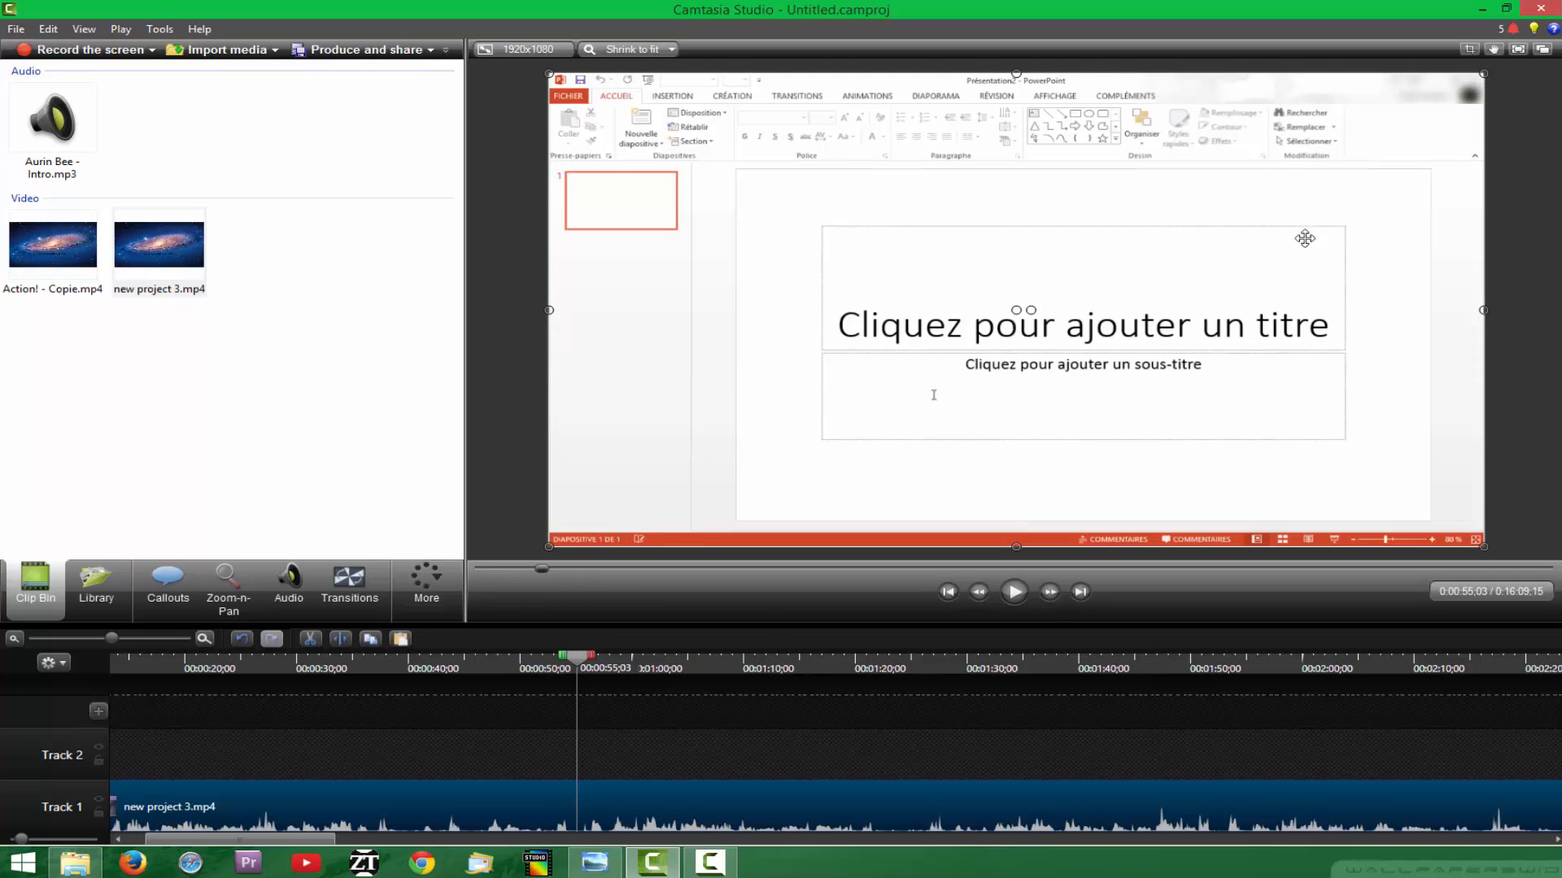
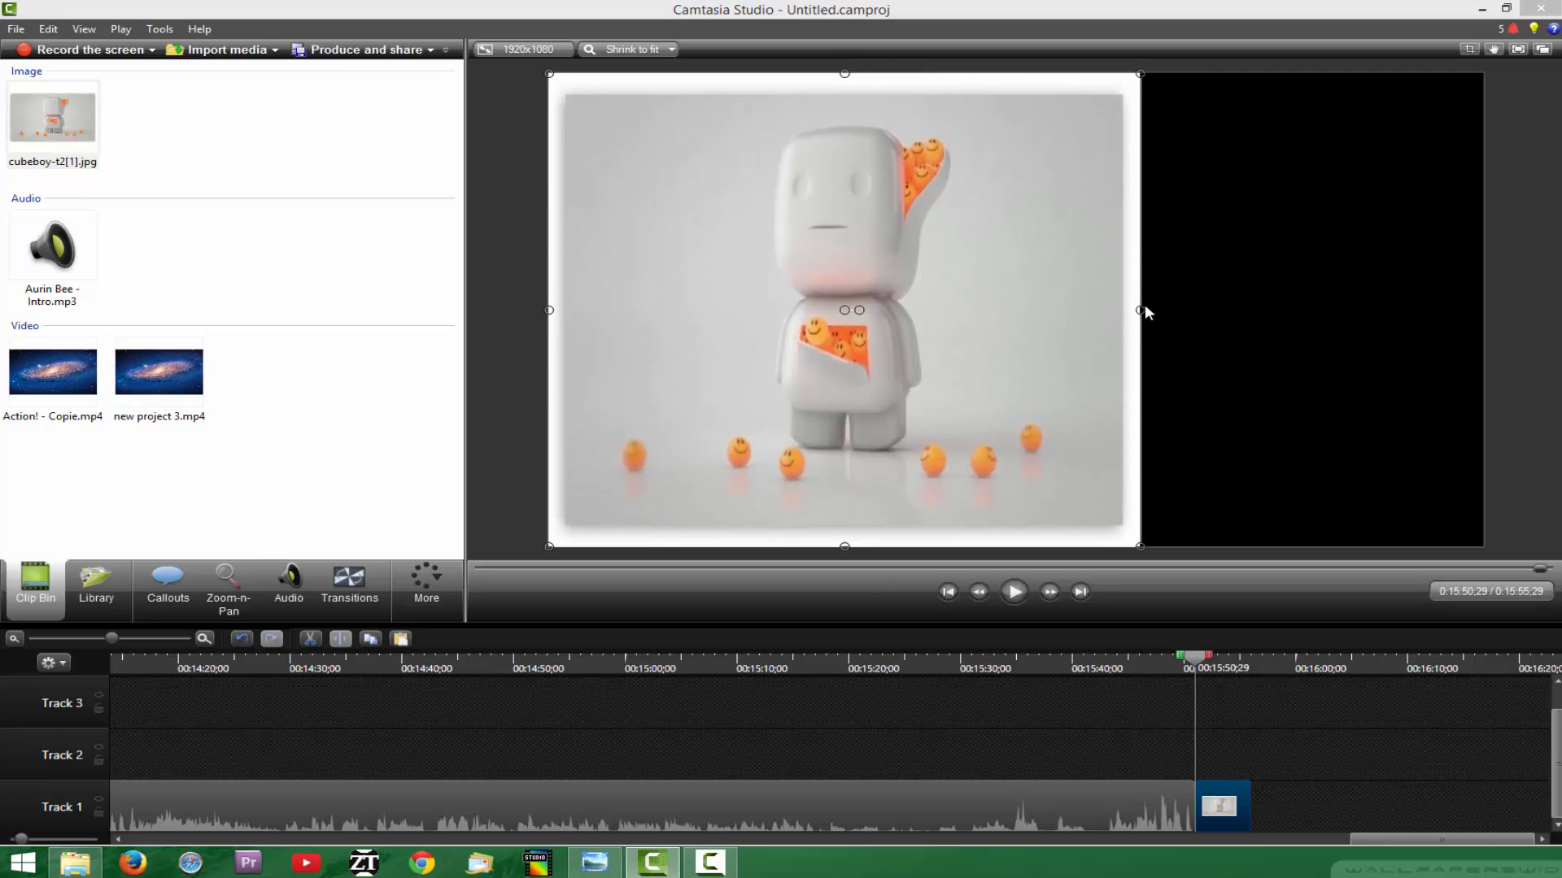
# Step: Stretch the cubeboy-t2[1].jpg image to the full canvas width and add Action! - Copie.mp4 above it on Track 2 at 0:15:50;29
pyautogui.moveTo(1140, 310); pyautogui.dragTo(1488, 332)
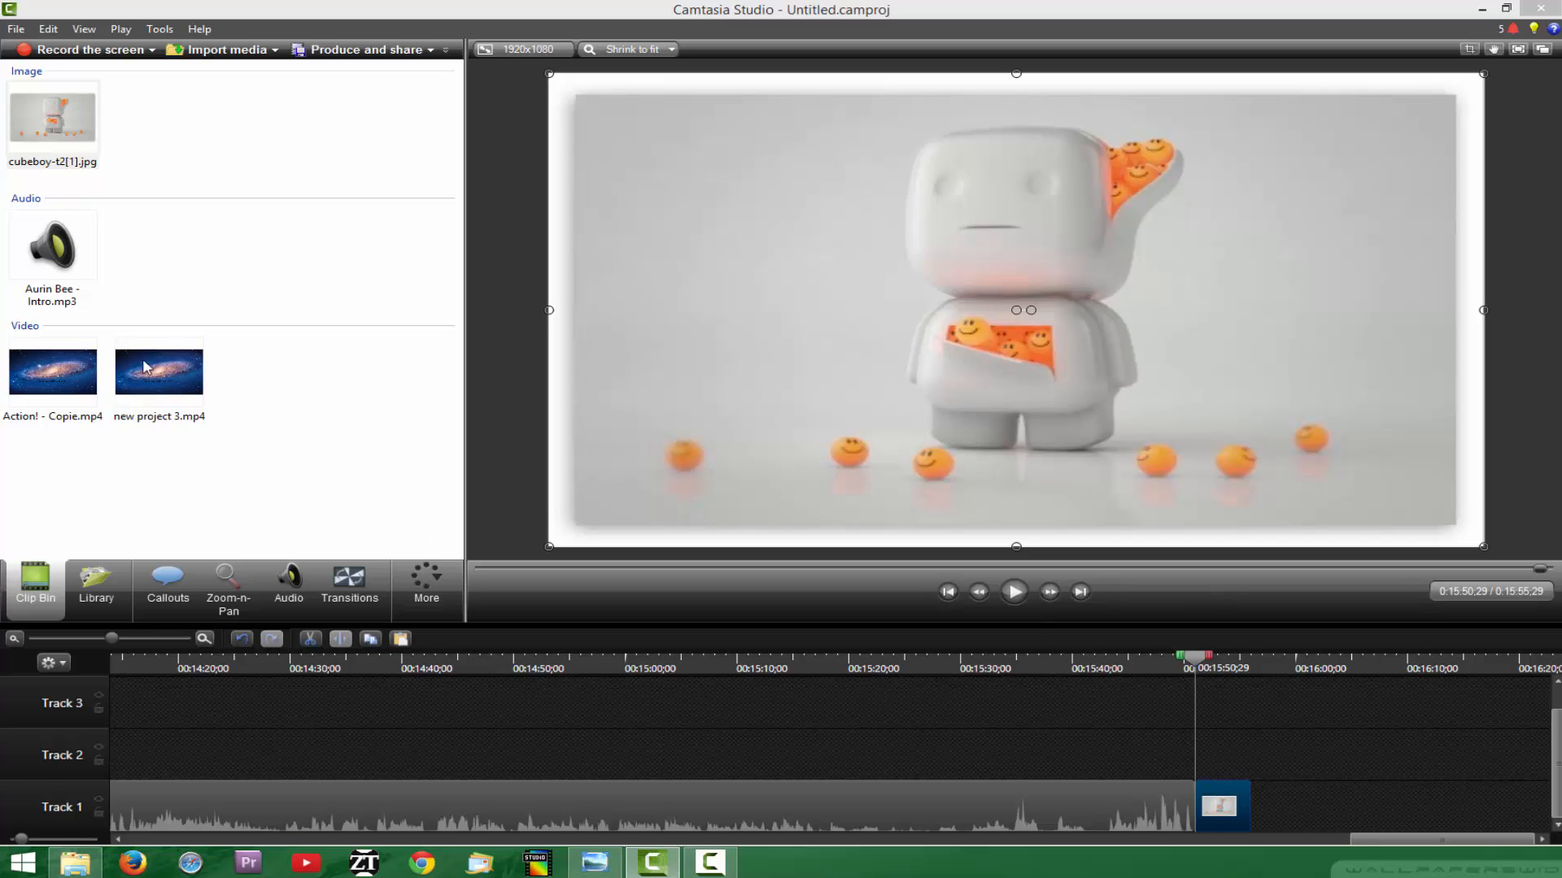
pyautogui.moveTo(28, 358); pyautogui.dragTo(1268, 764)
pyautogui.click(1209, 366)
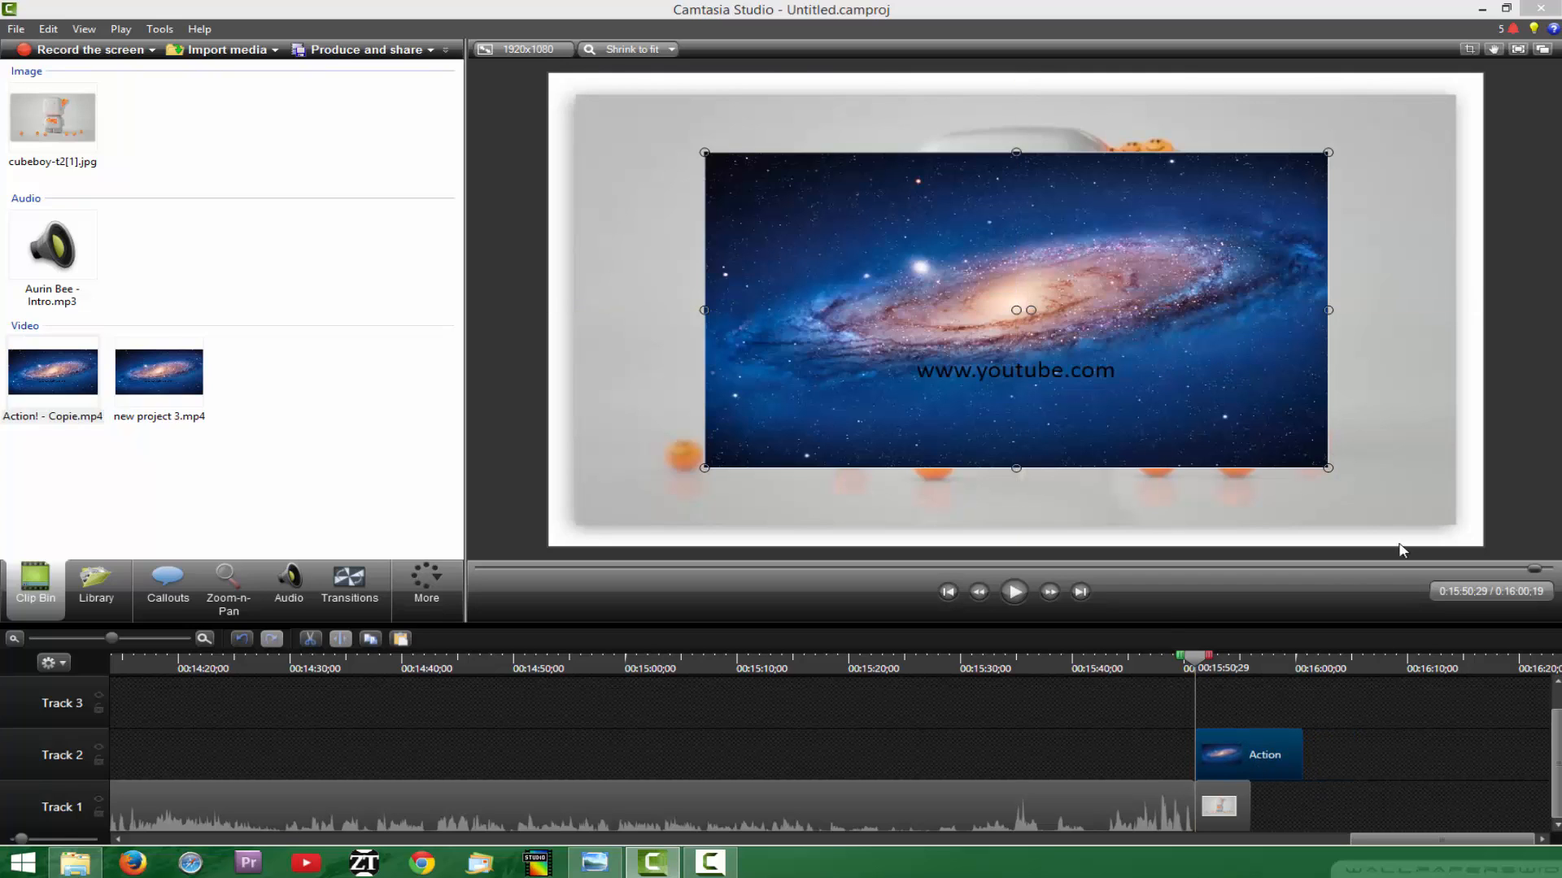
# Step: Shrink the Action clip to about a third of the canvas width and position it over the image, to the left of the robot figure
pyautogui.moveTo(1328, 467); pyautogui.dragTo(1118, 362)
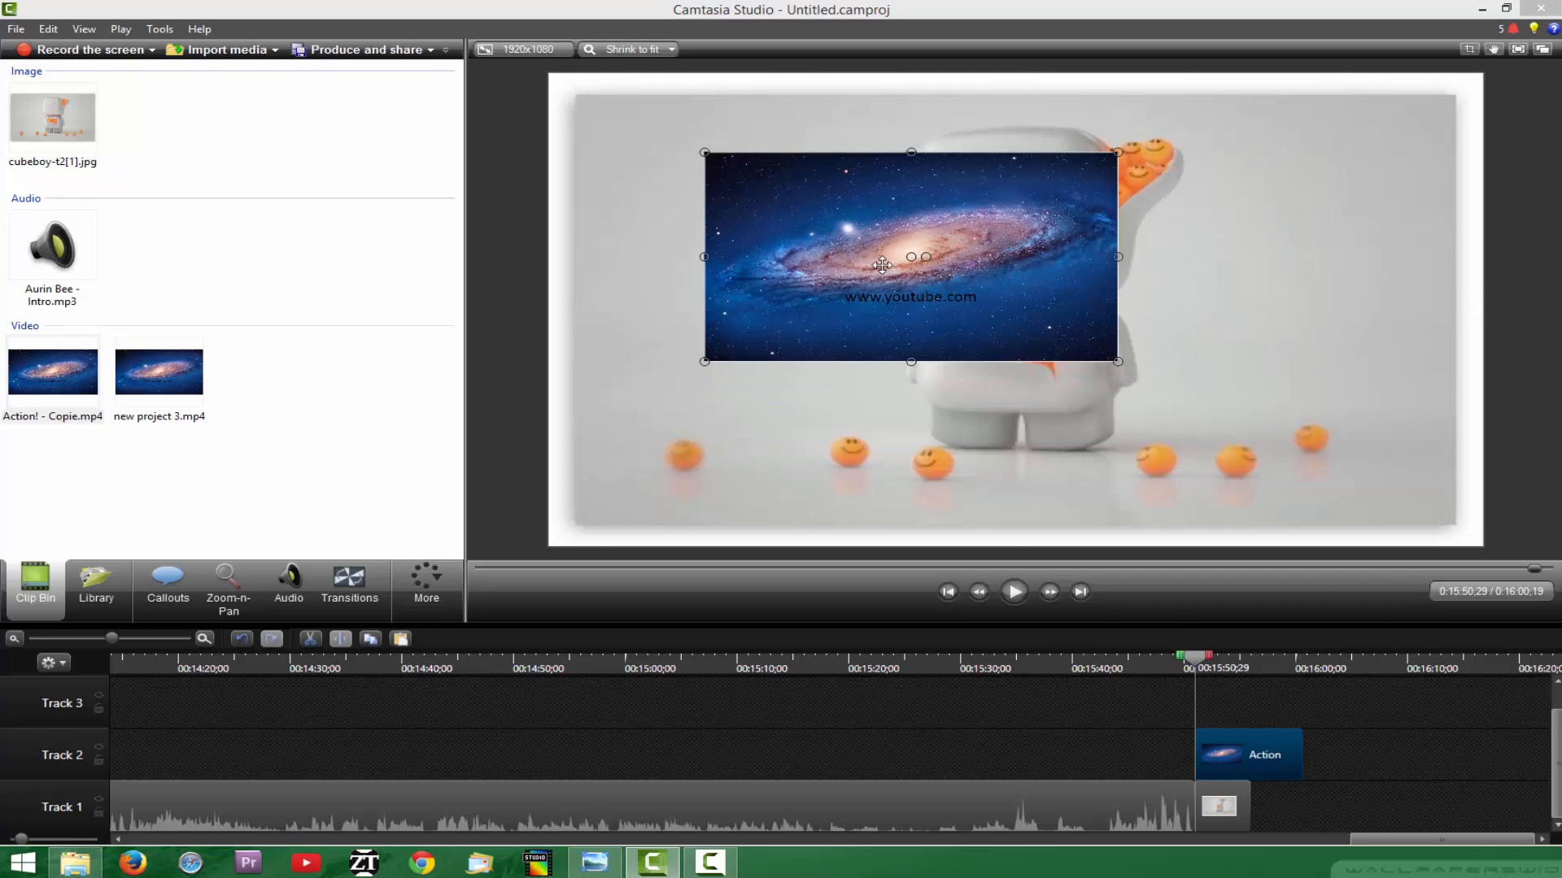
pyautogui.moveTo(881, 266); pyautogui.dragTo(780, 345)
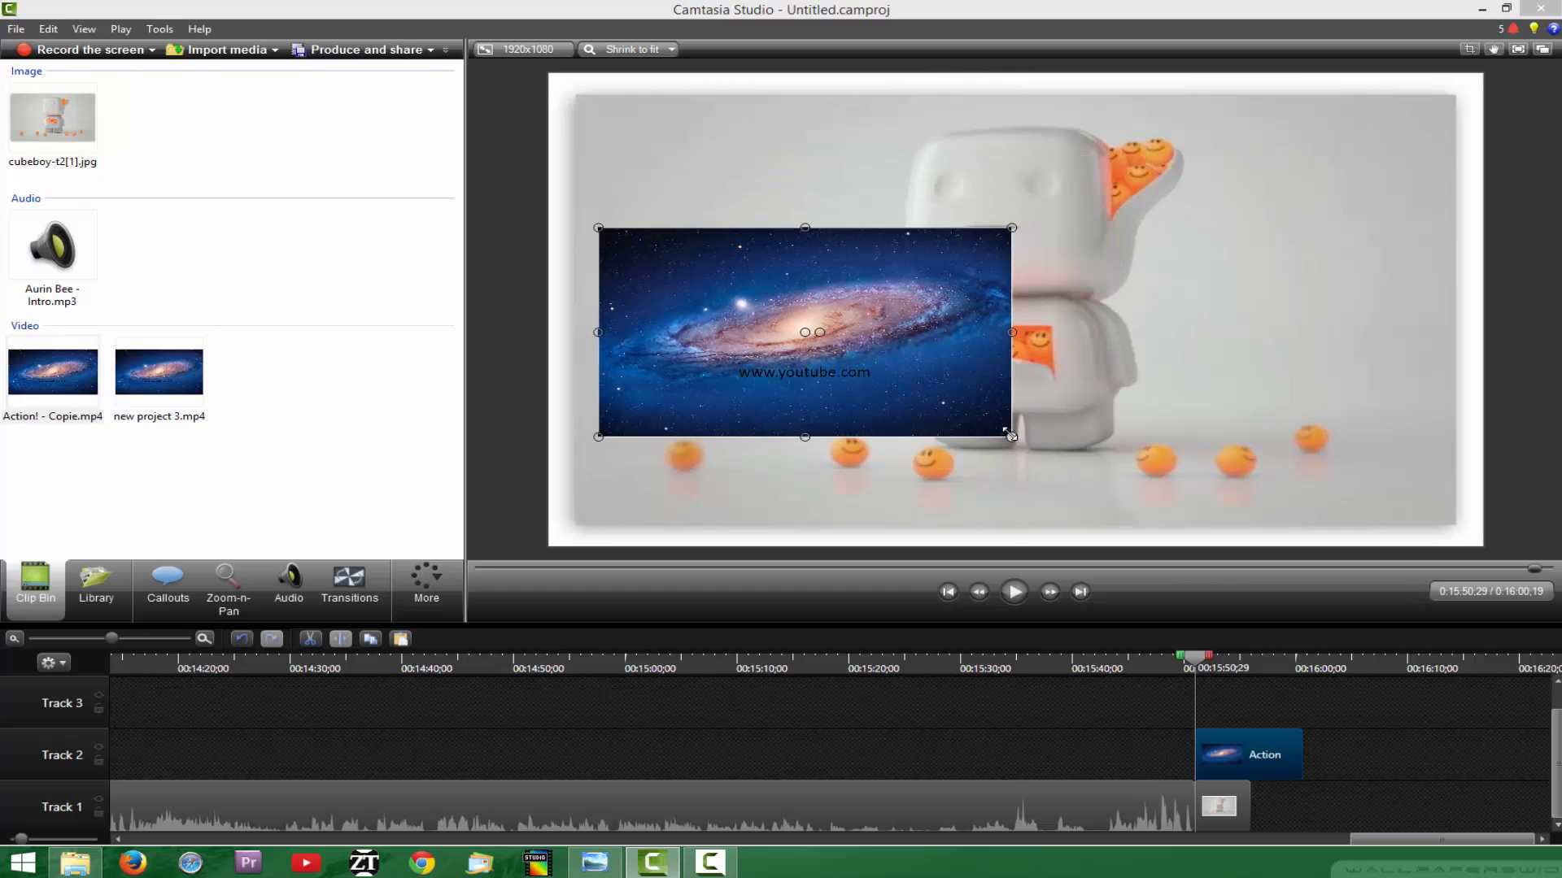
pyautogui.moveTo(1015, 439); pyautogui.dragTo(906, 394)
pyautogui.moveTo(802, 345); pyautogui.dragTo(781, 412)
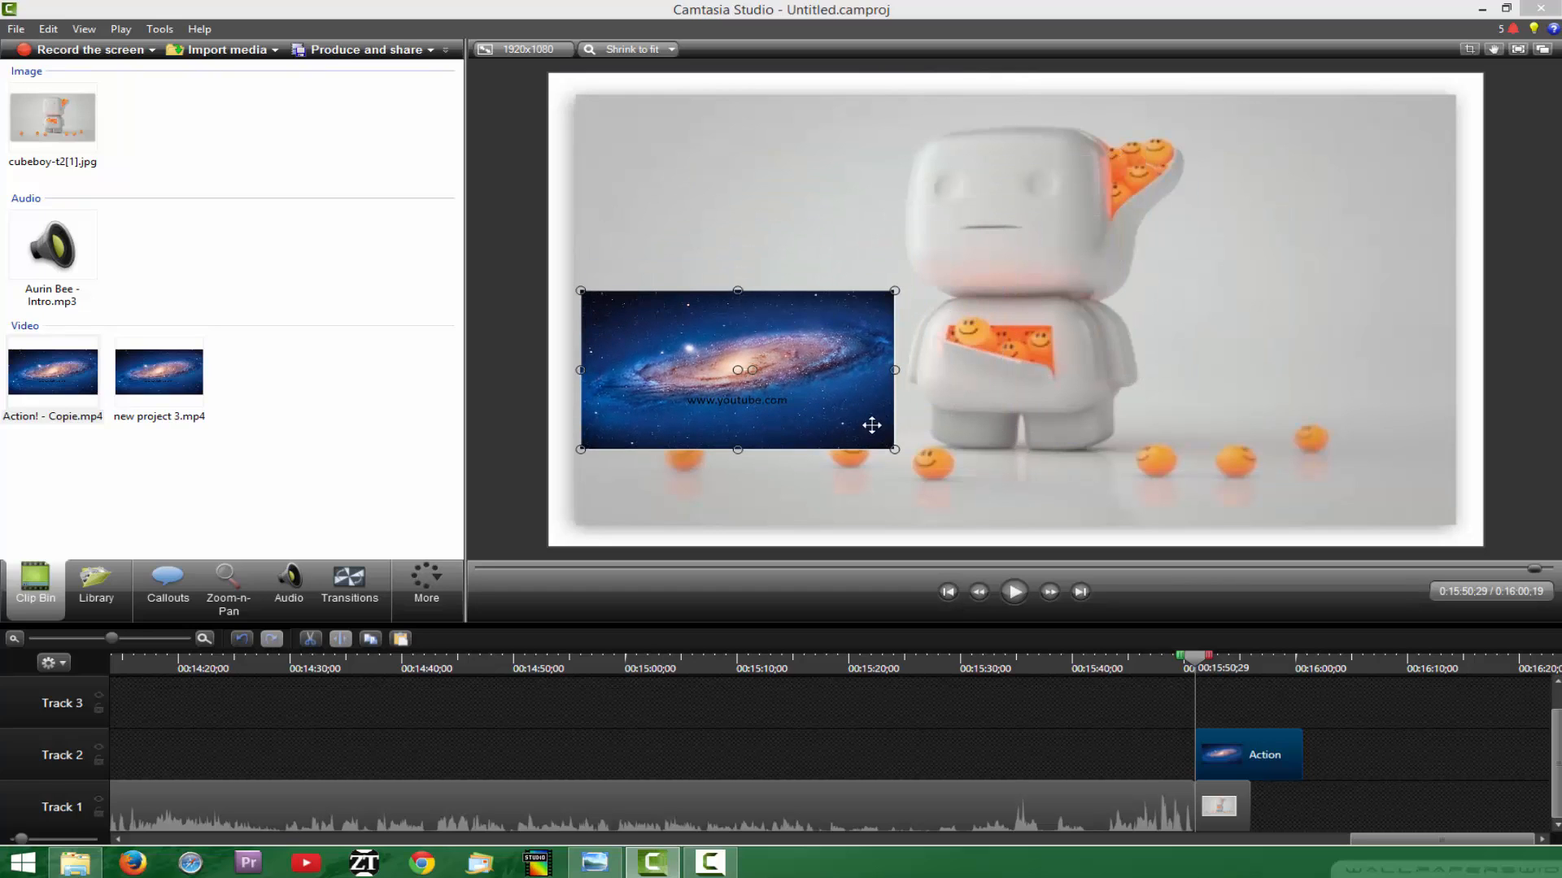
pyautogui.moveTo(894, 450); pyautogui.dragTo(881, 443)
pyautogui.moveTo(796, 302); pyautogui.dragTo(814, 303)
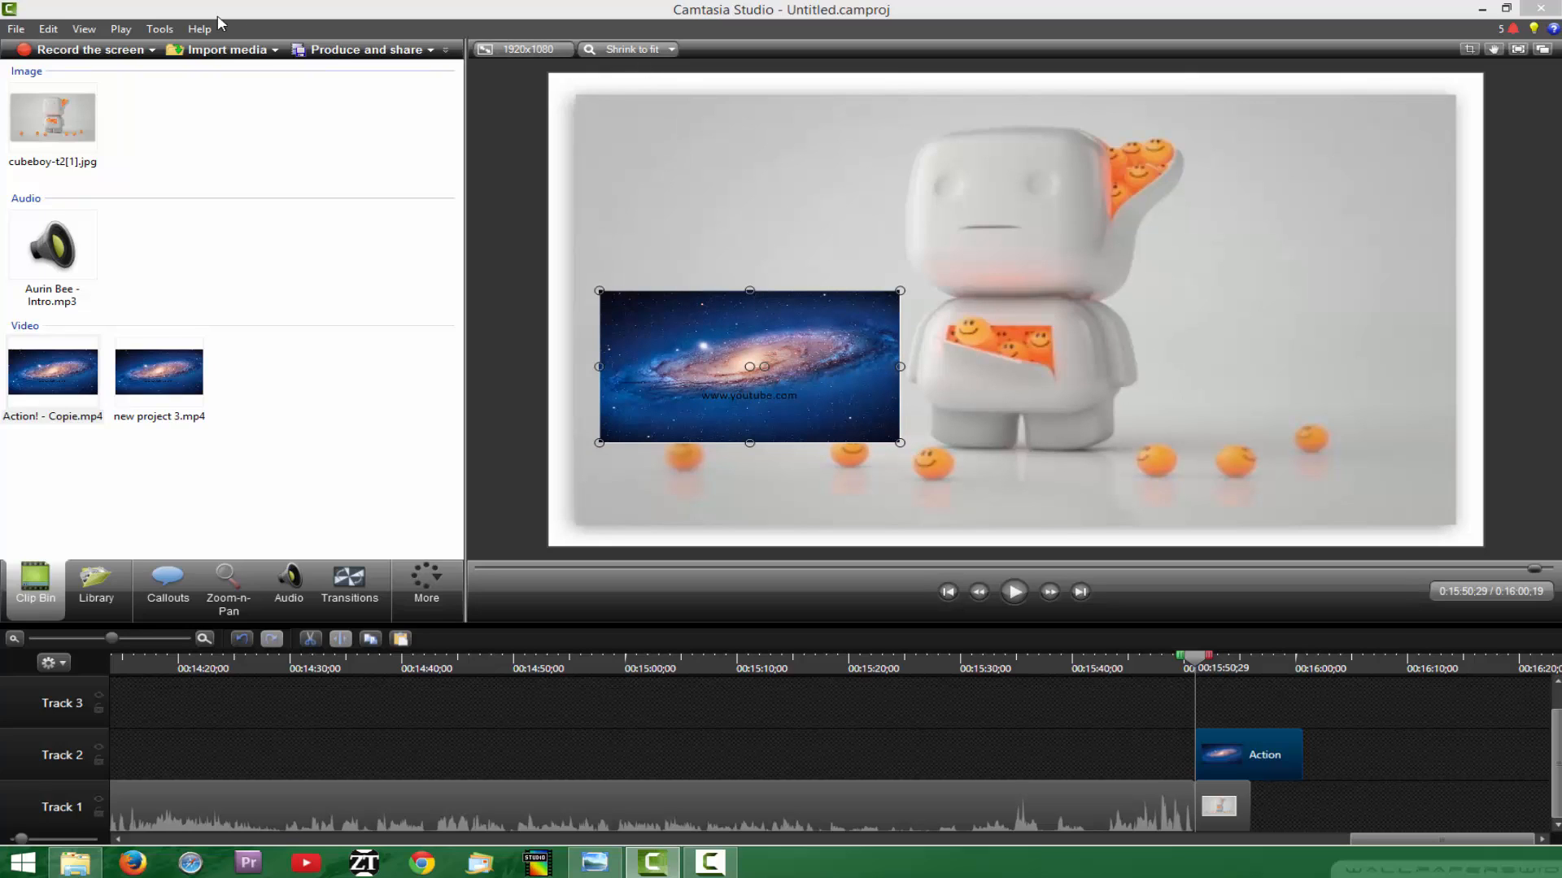
# Step: Set up production with Custom production settings in the MP4 - Smart Player (Flash / HTML5) format, without a controller
pyautogui.click(334, 50)
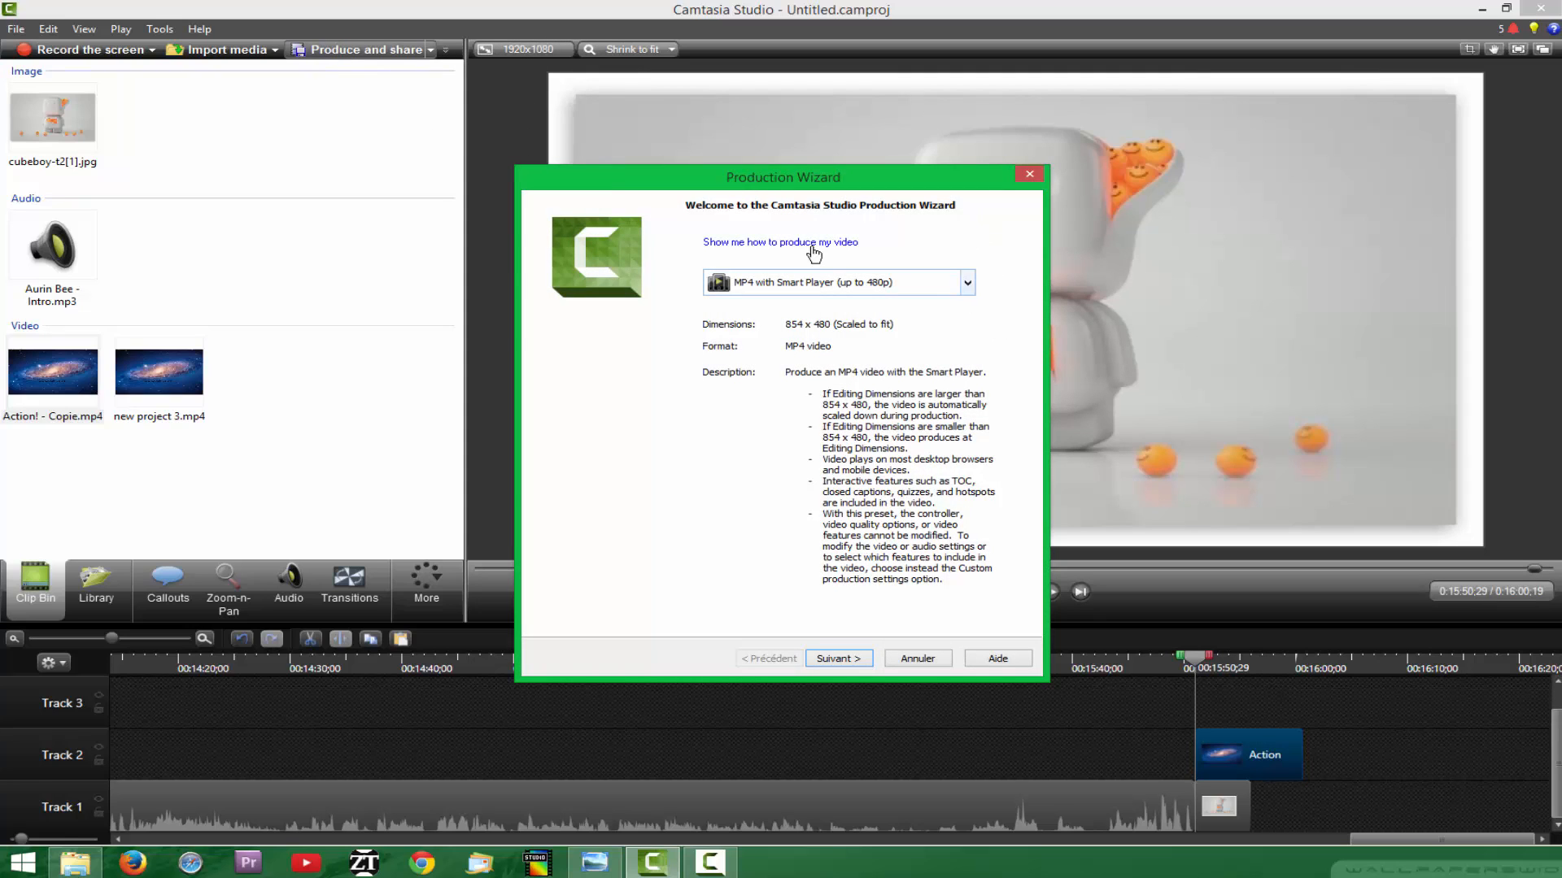
pyautogui.click(968, 285)
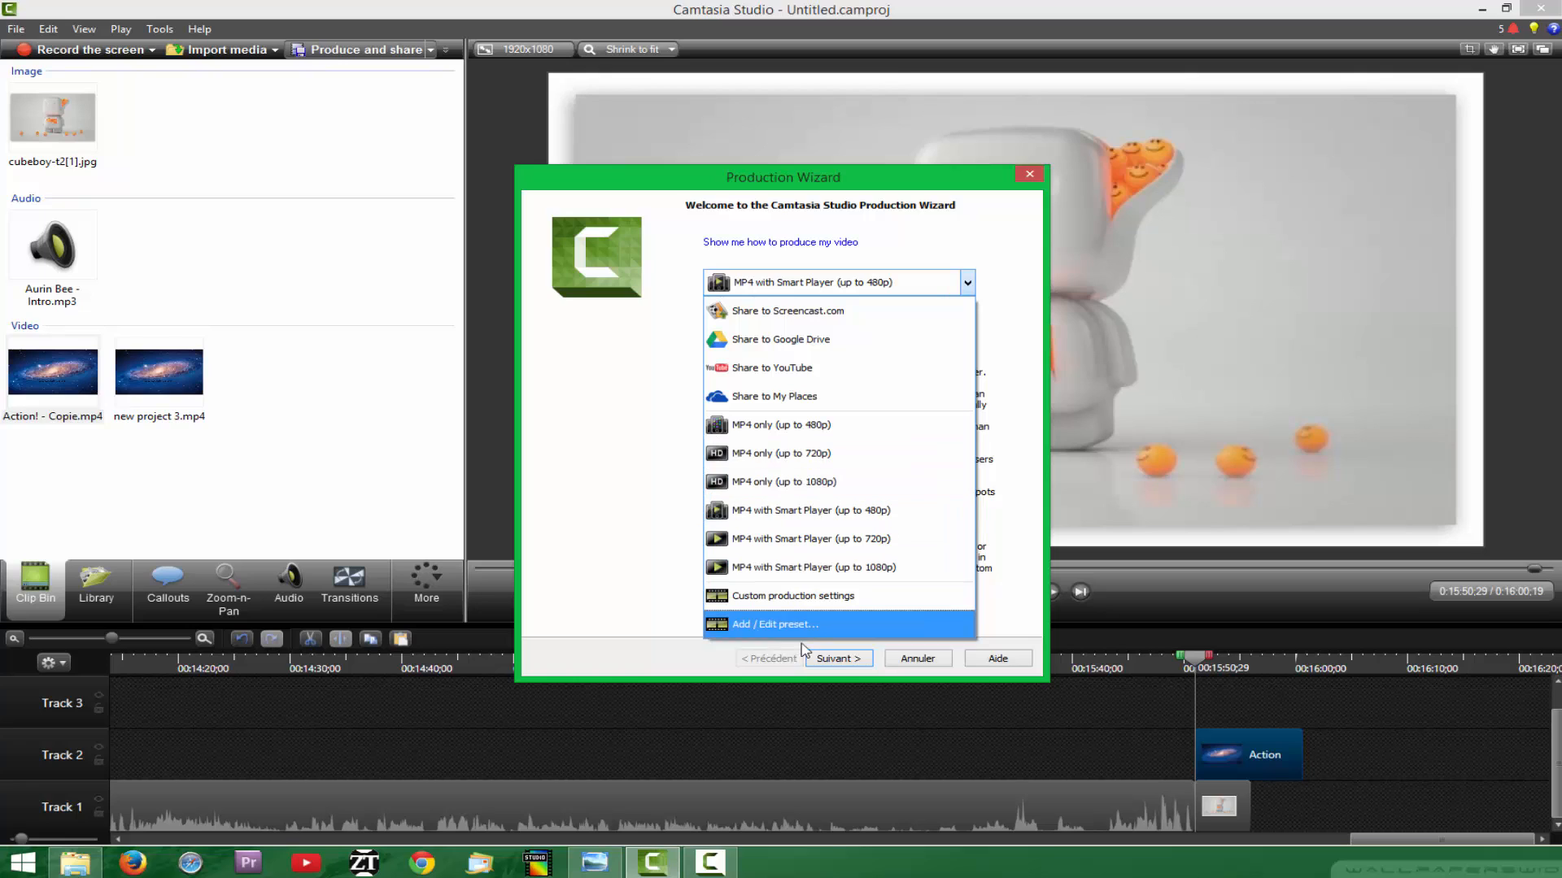
pyautogui.click(814, 606)
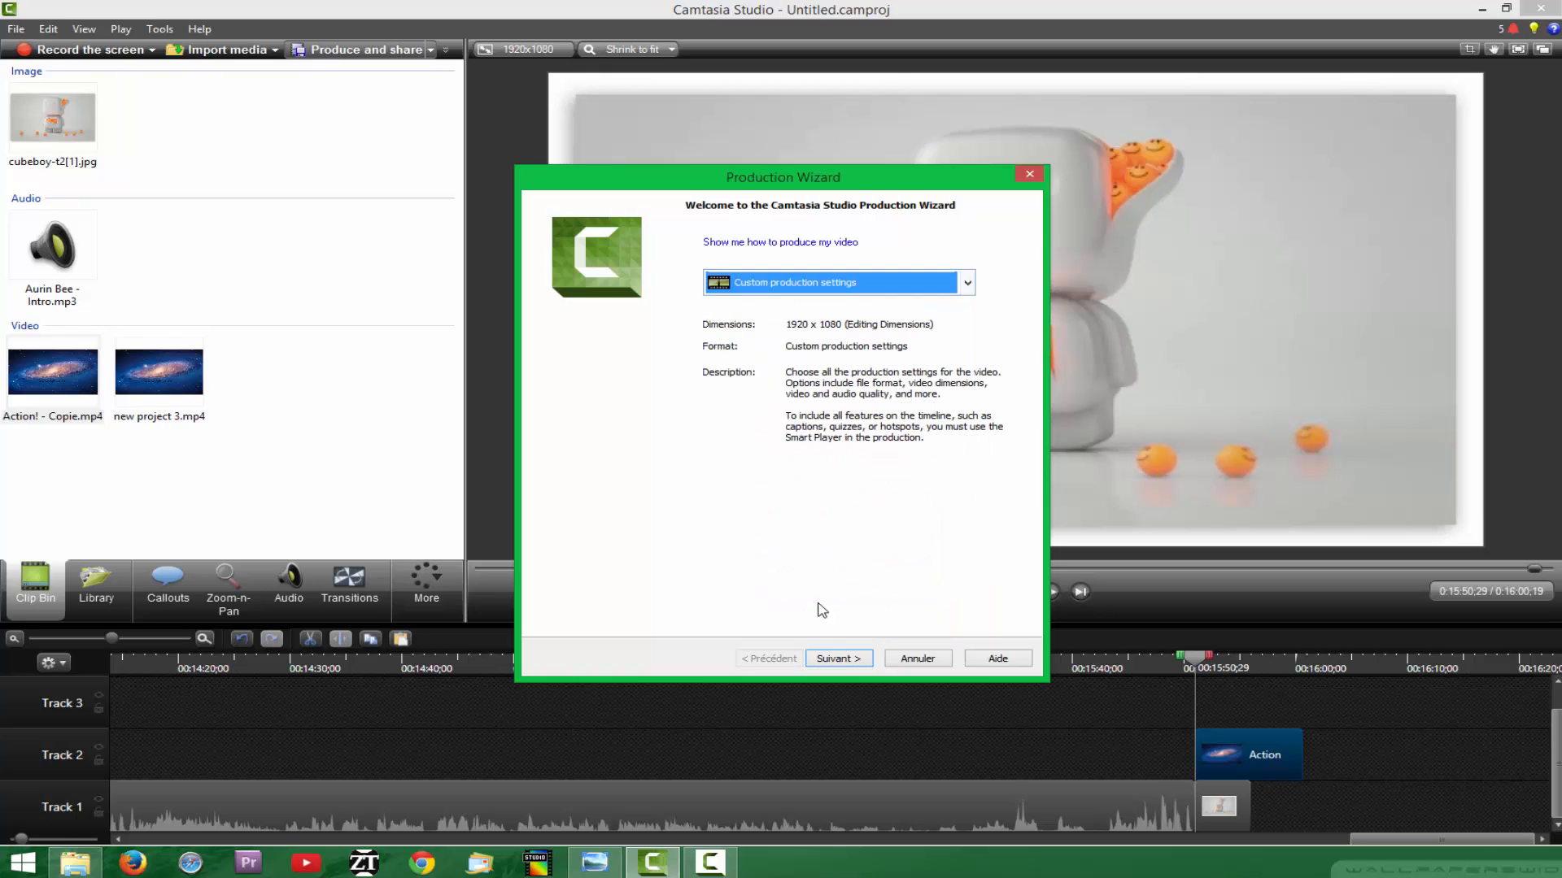
pyautogui.click(850, 663)
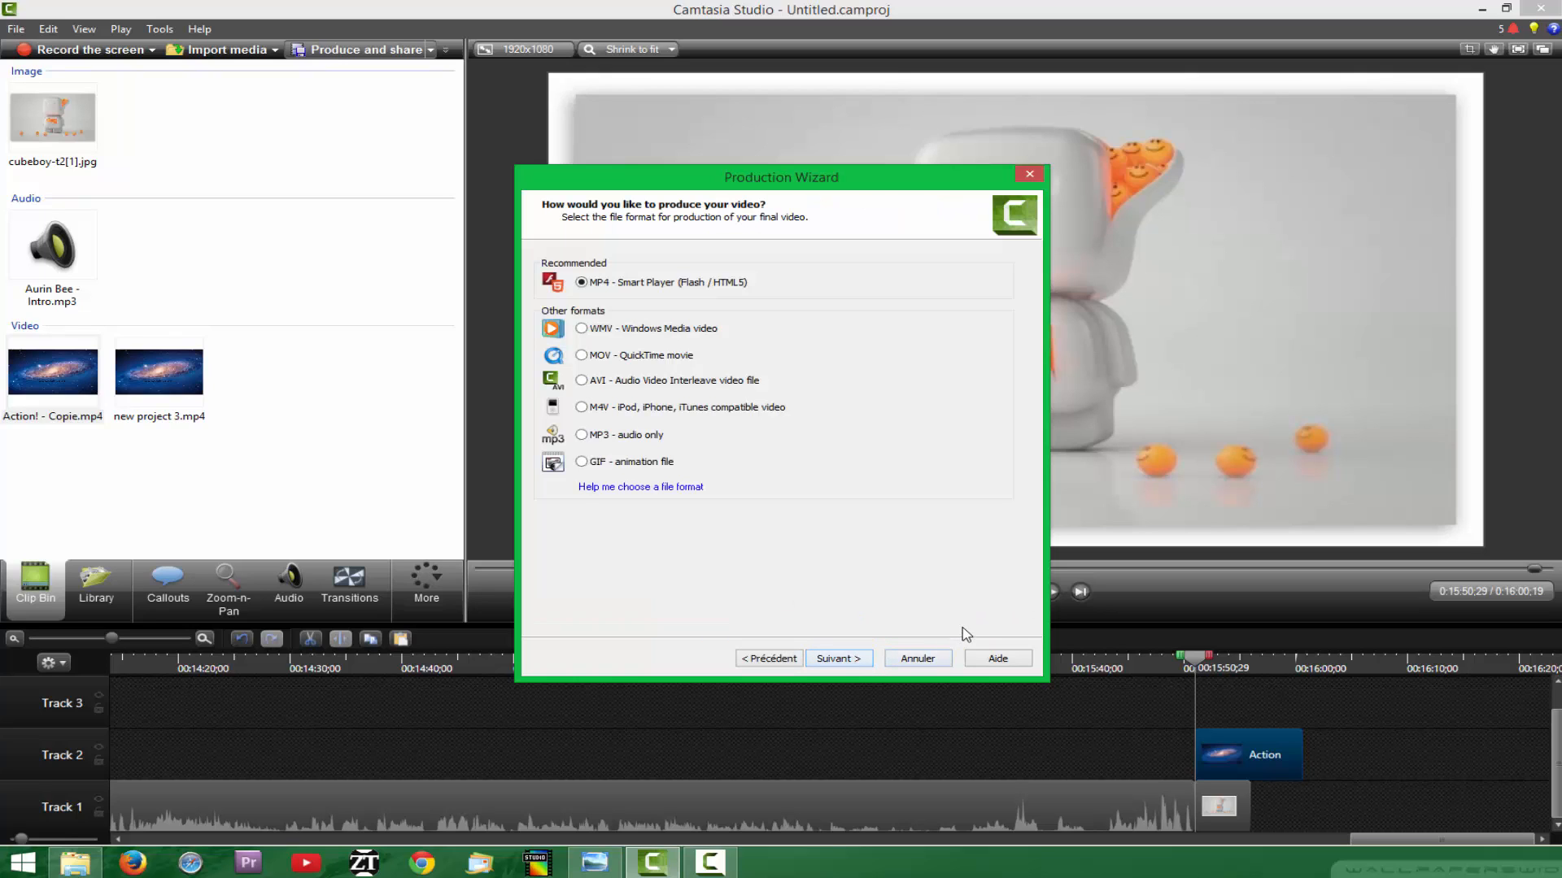
pyautogui.click(845, 662)
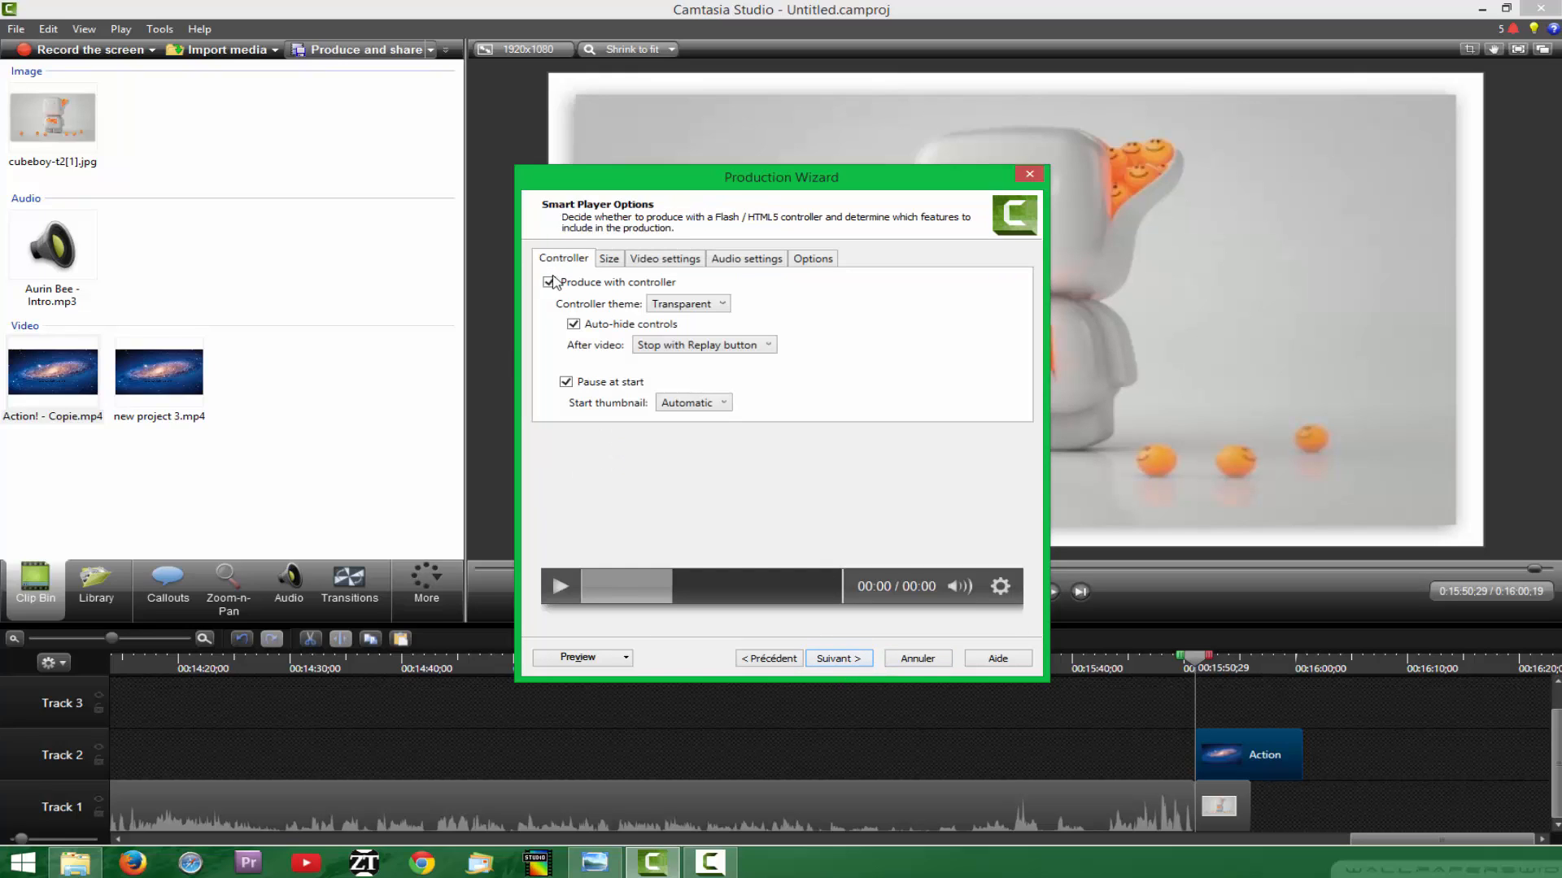
pyautogui.click(549, 282)
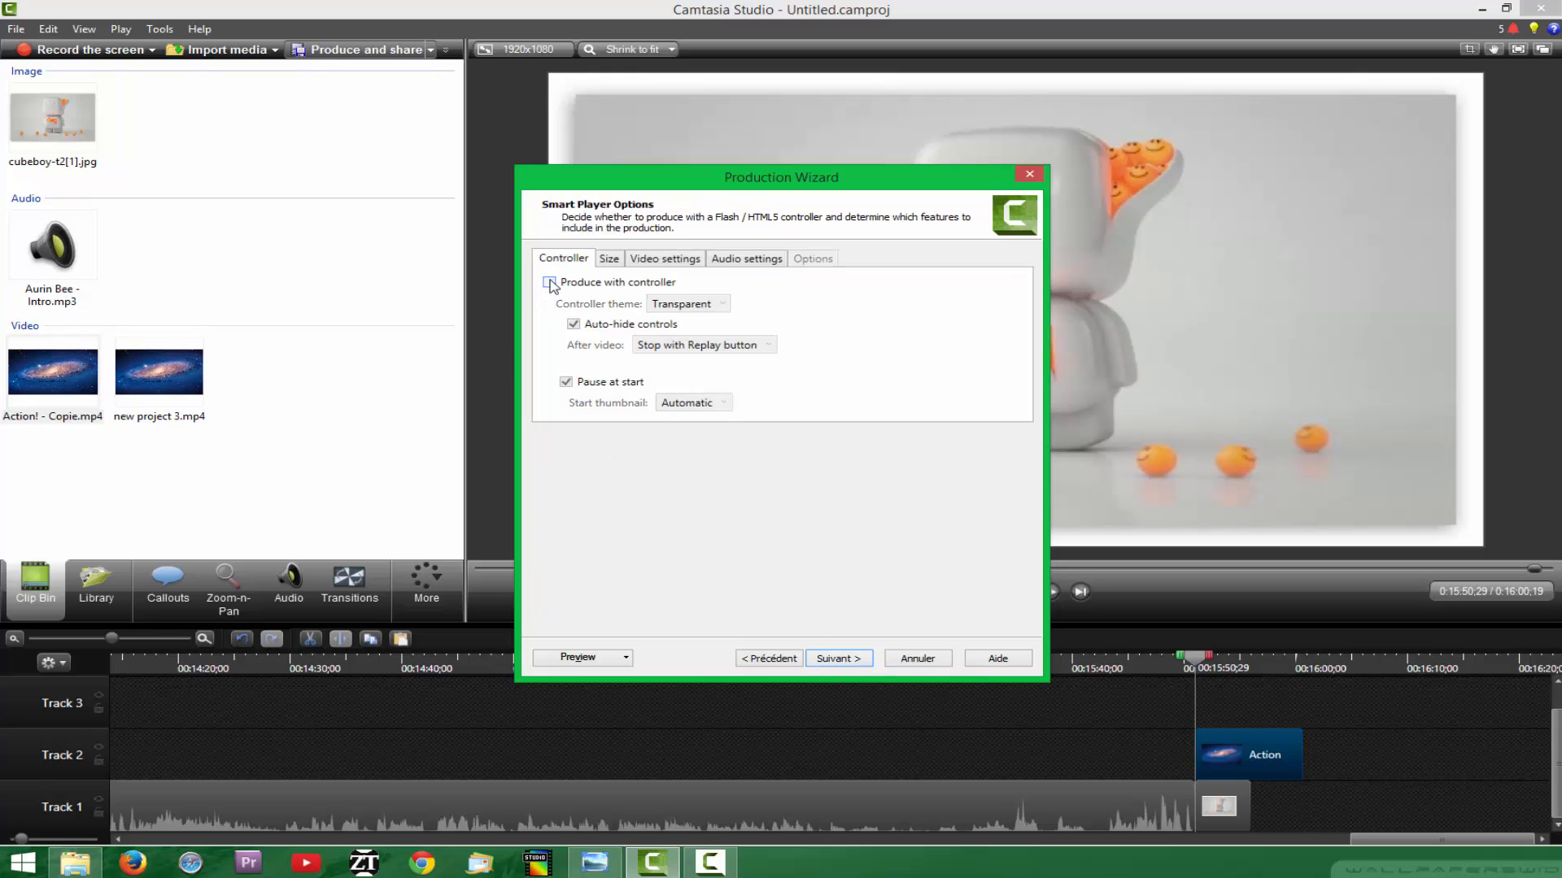
# Step: Keep the default video options, turn off organizing produced files into sub-folders, and name the production test
pyautogui.click(844, 662)
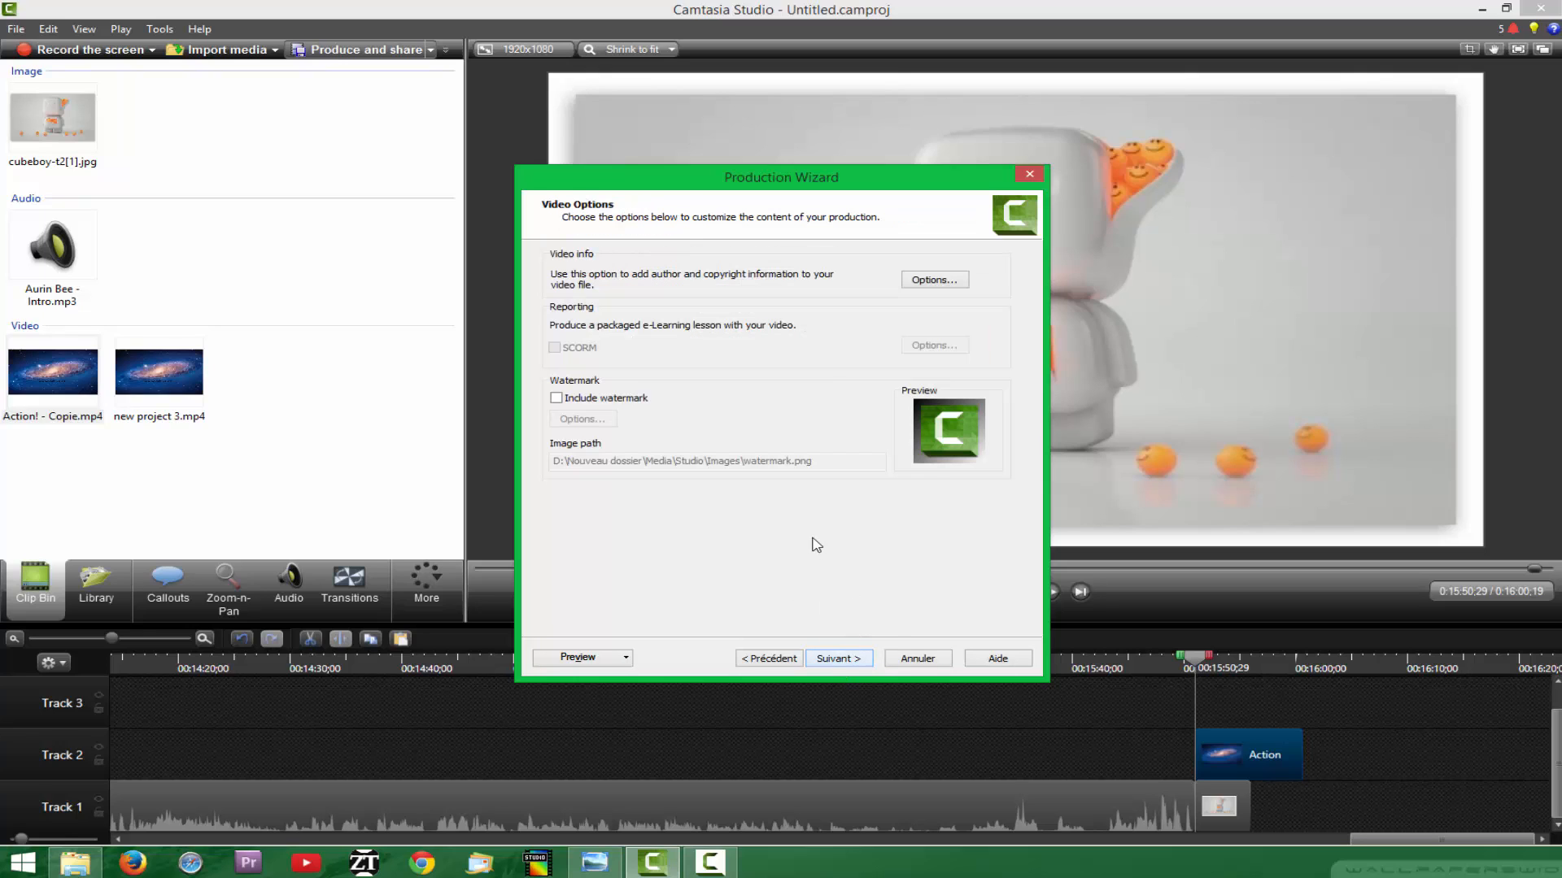
pyautogui.click(844, 658)
pyautogui.click(553, 353)
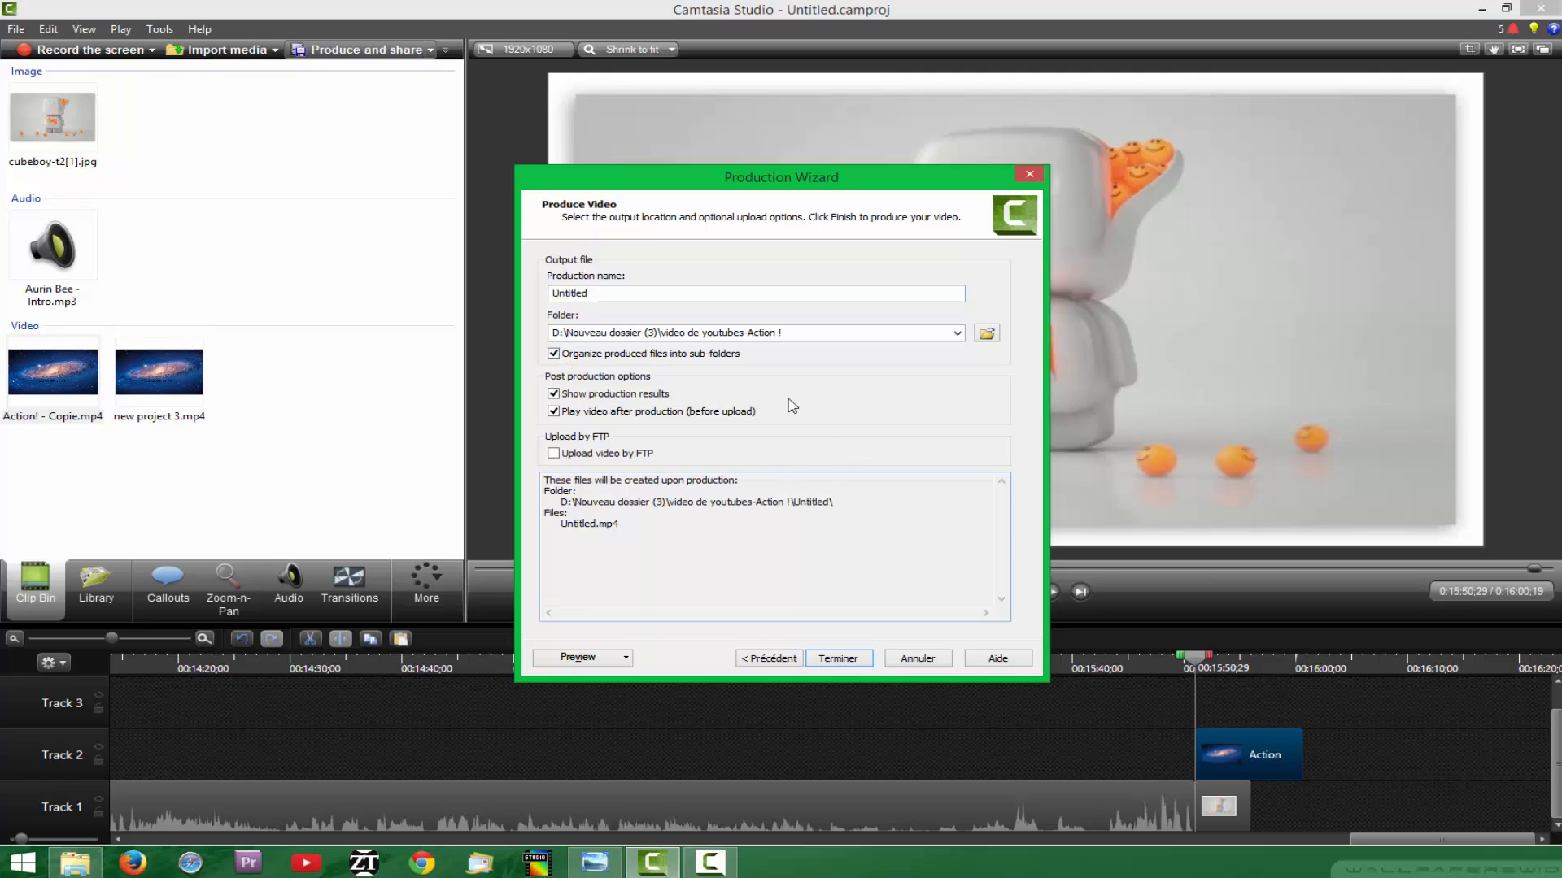
pyautogui.click(553, 353)
pyautogui.click(606, 291)
pyautogui.moveTo(606, 291); pyautogui.dragTo(486, 302)
pyautogui.press('BackSpace')
pyautogui.write('test')
# Step: Try to produce the video while declining to create the missing output folder
pyautogui.click(840, 659)
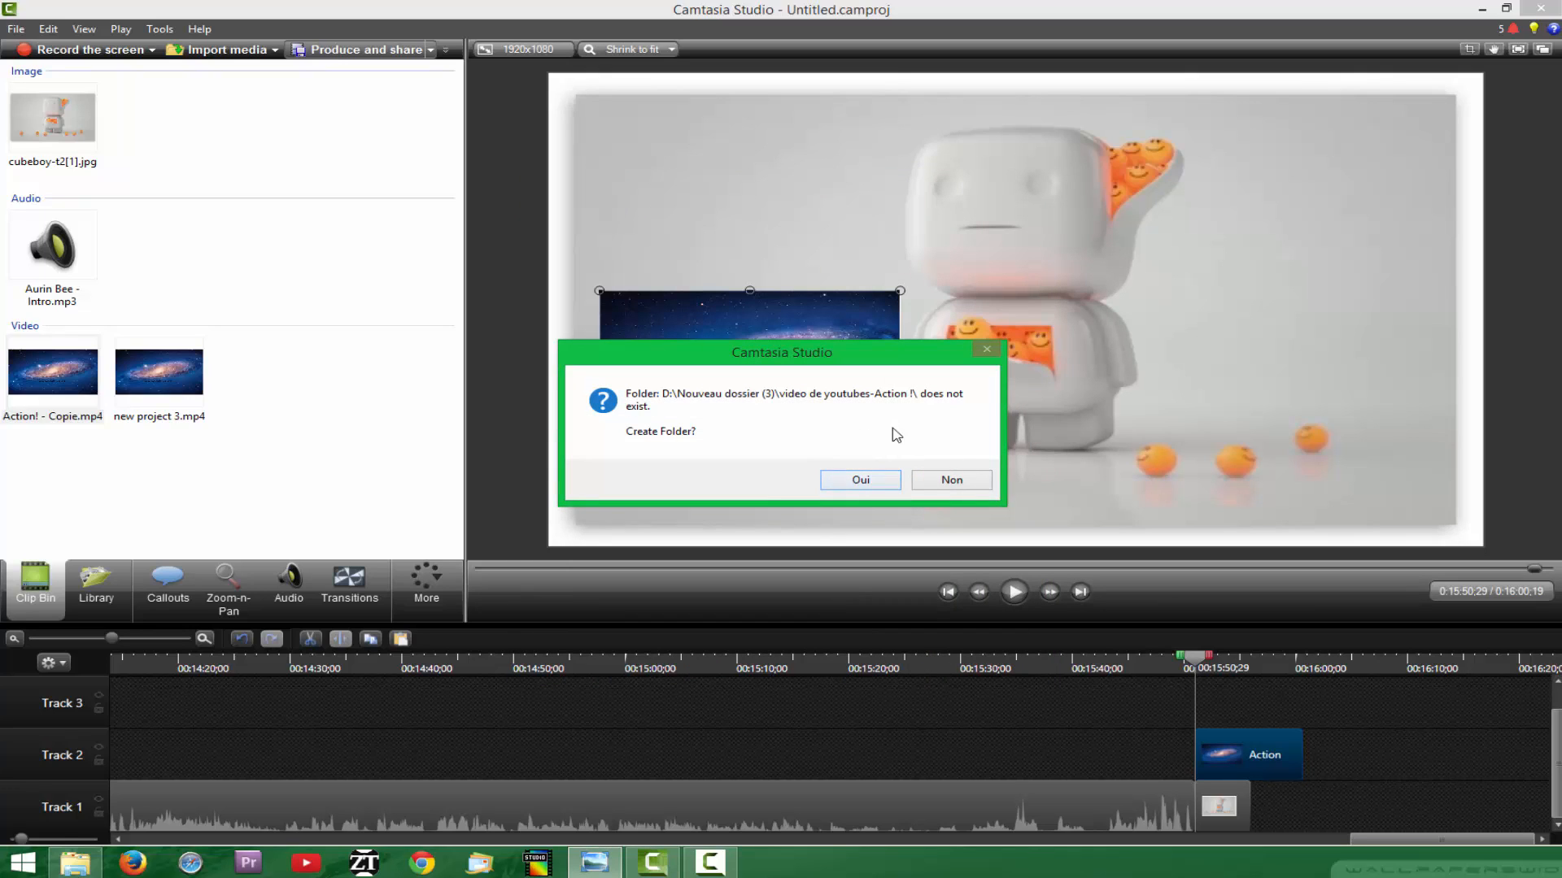
pyautogui.click(966, 481)
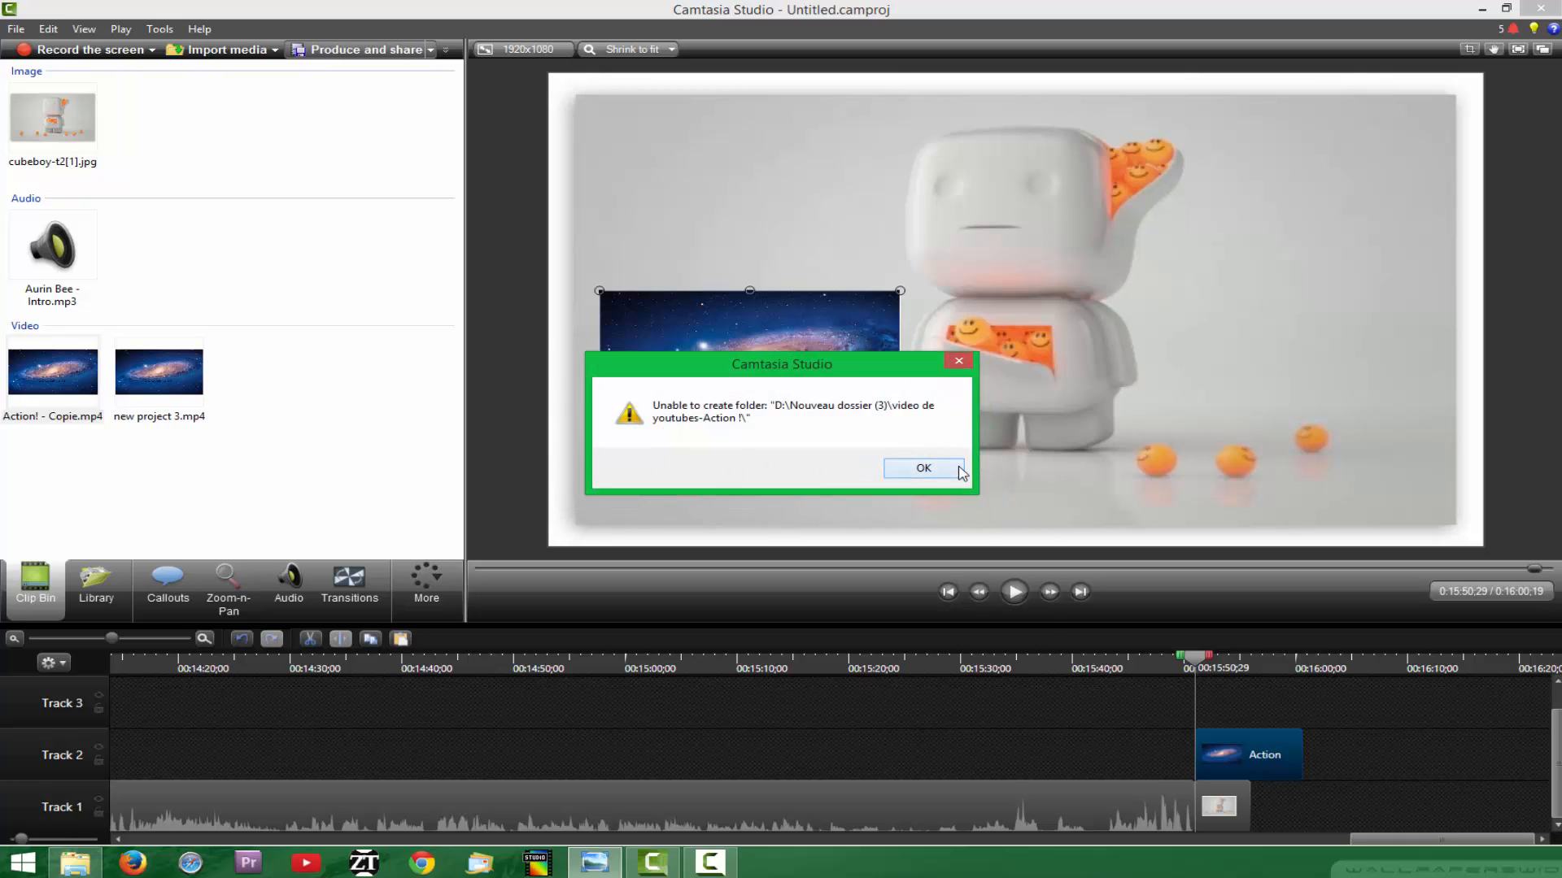
pyautogui.click(961, 472)
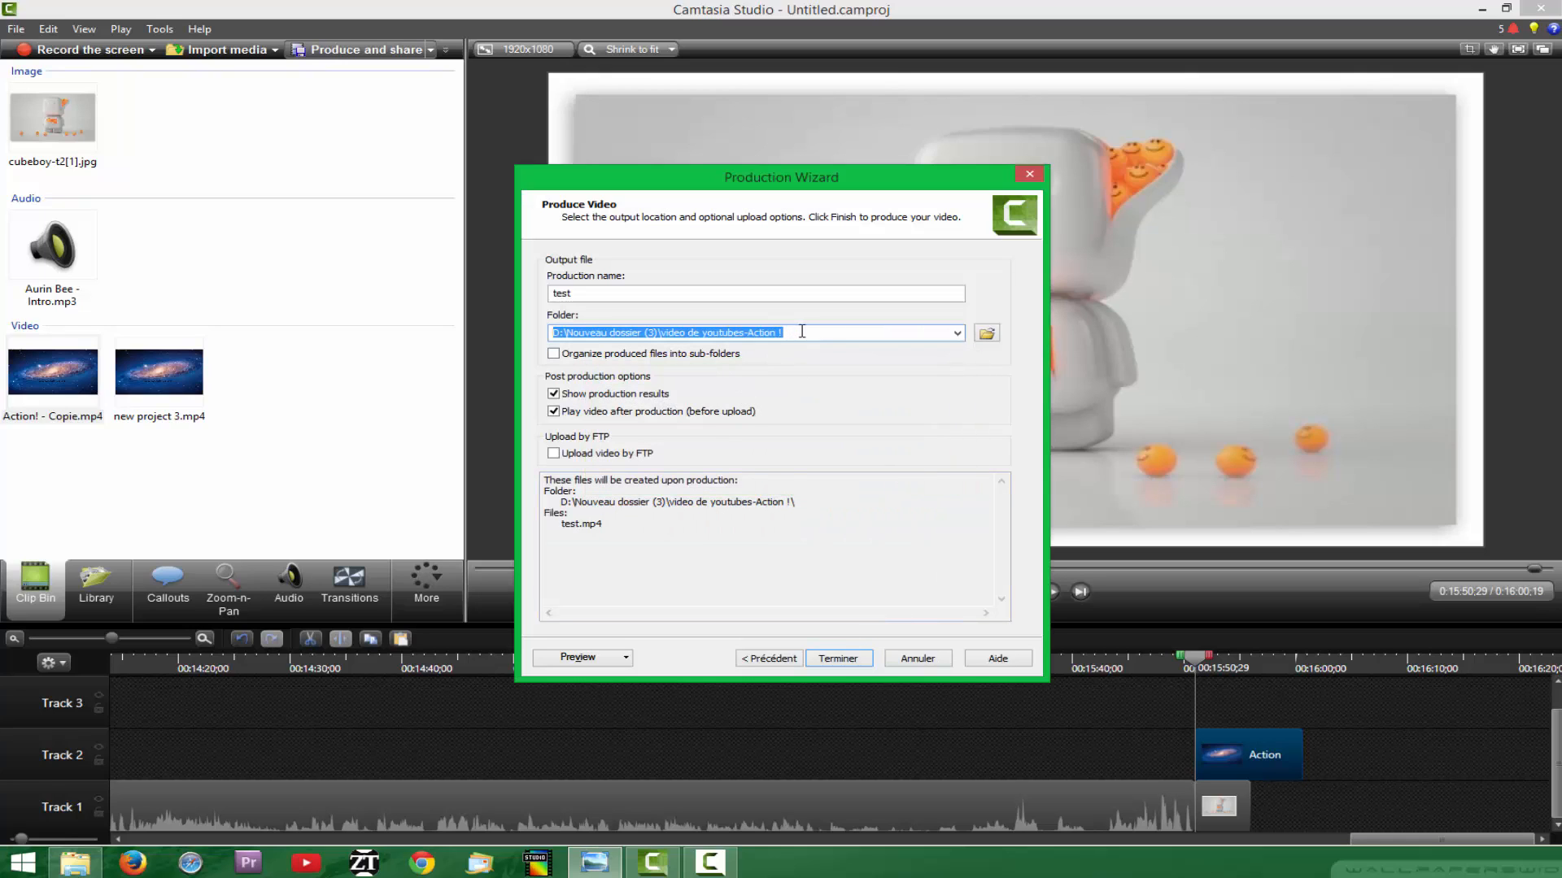
# Step: Start producing test.mp4 in D:\Nouveau dossier (3)\video de youtubes-Action !, agreeing to create the missing folder
pyautogui.click(844, 332)
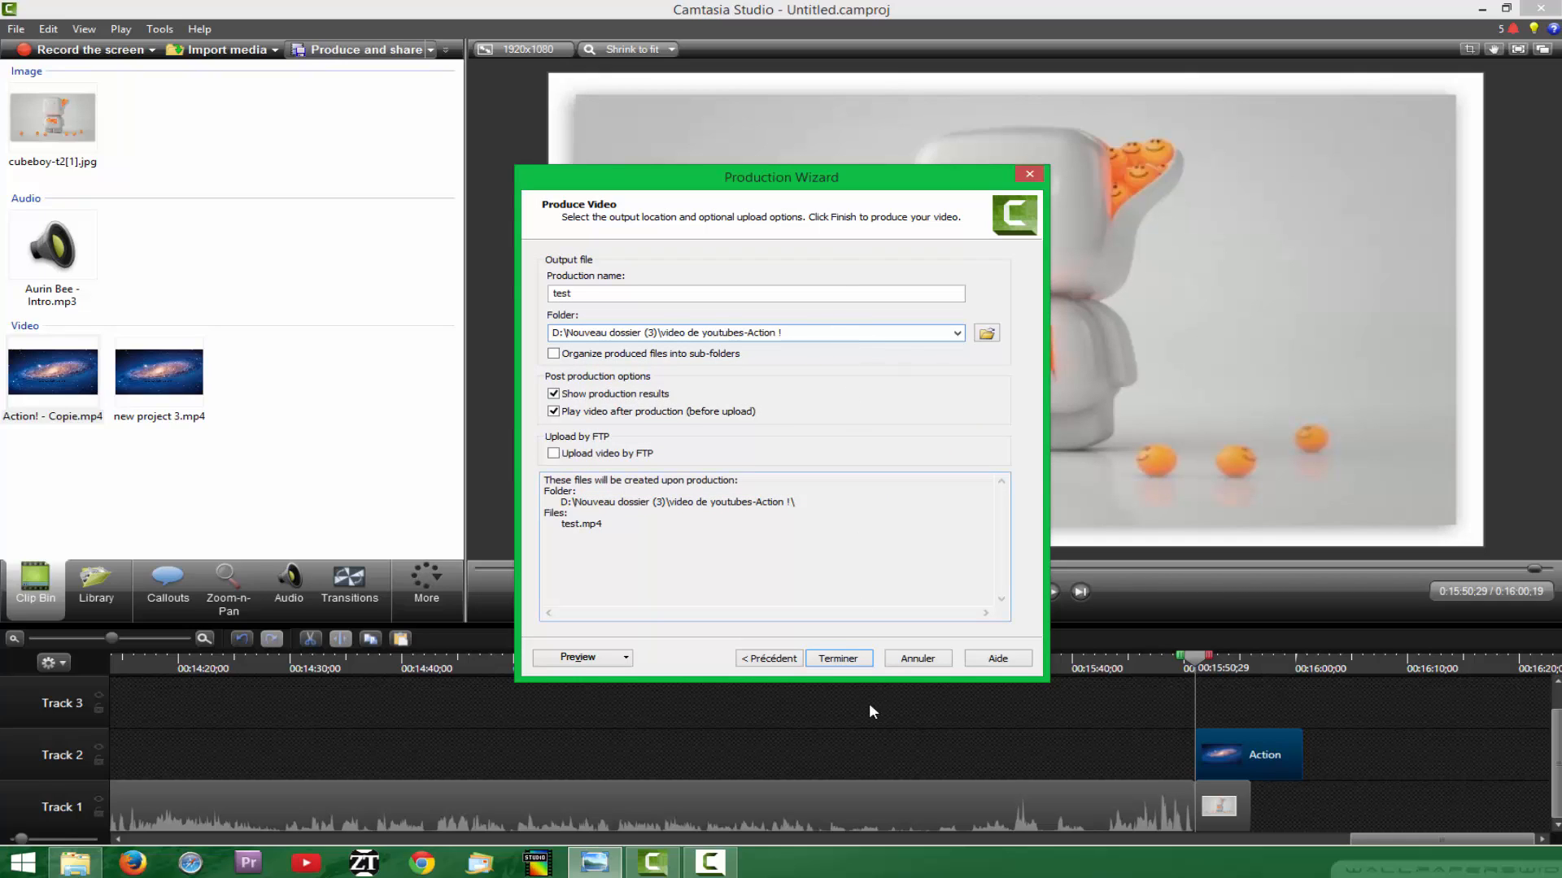
pyautogui.click(861, 665)
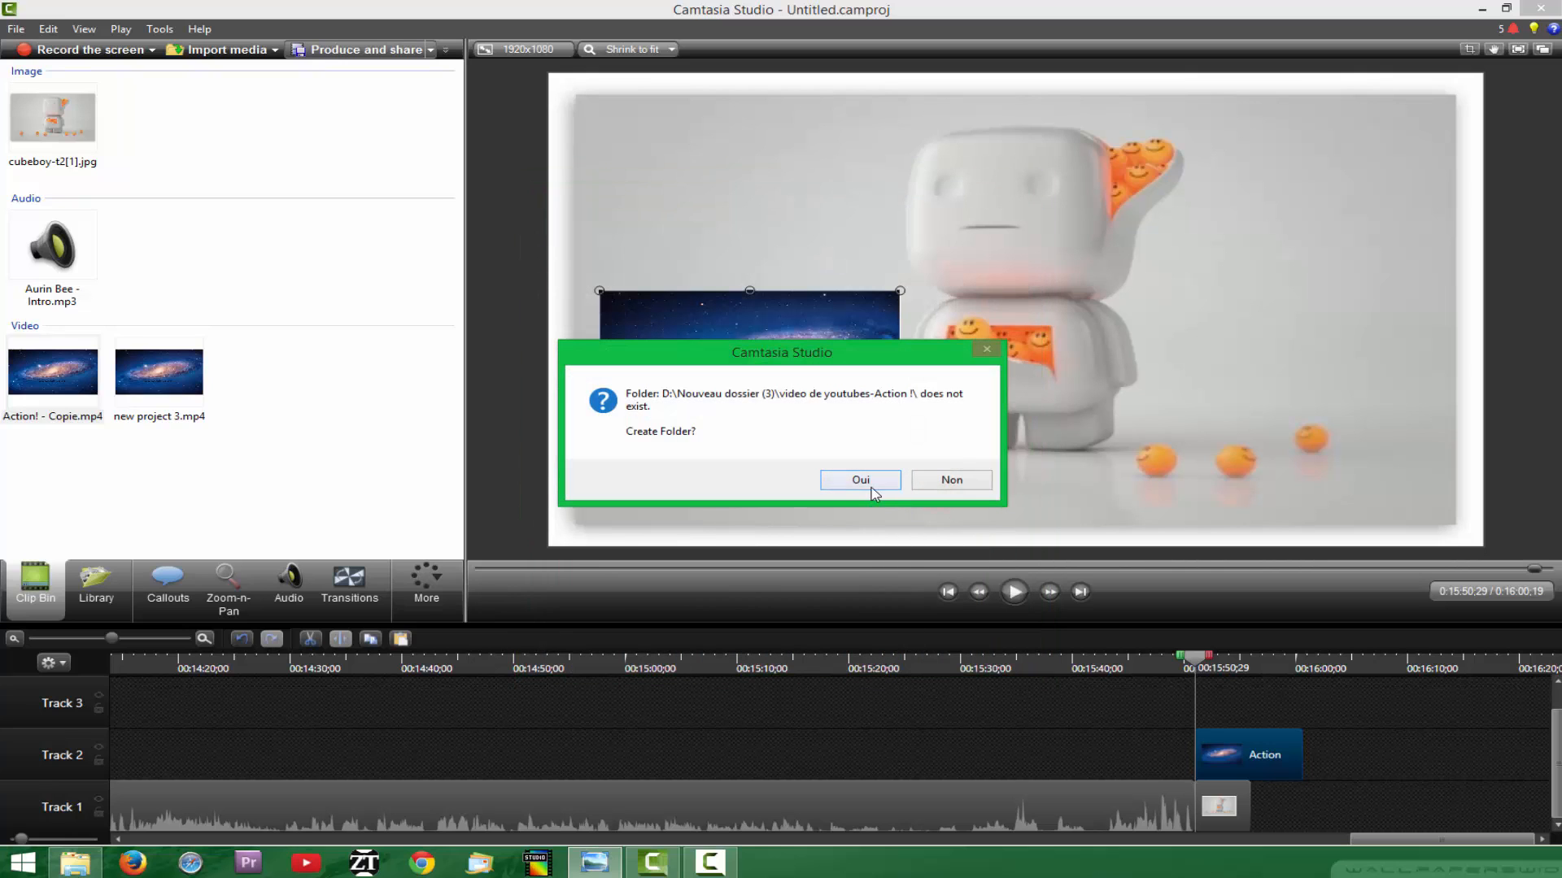
pyautogui.click(866, 488)
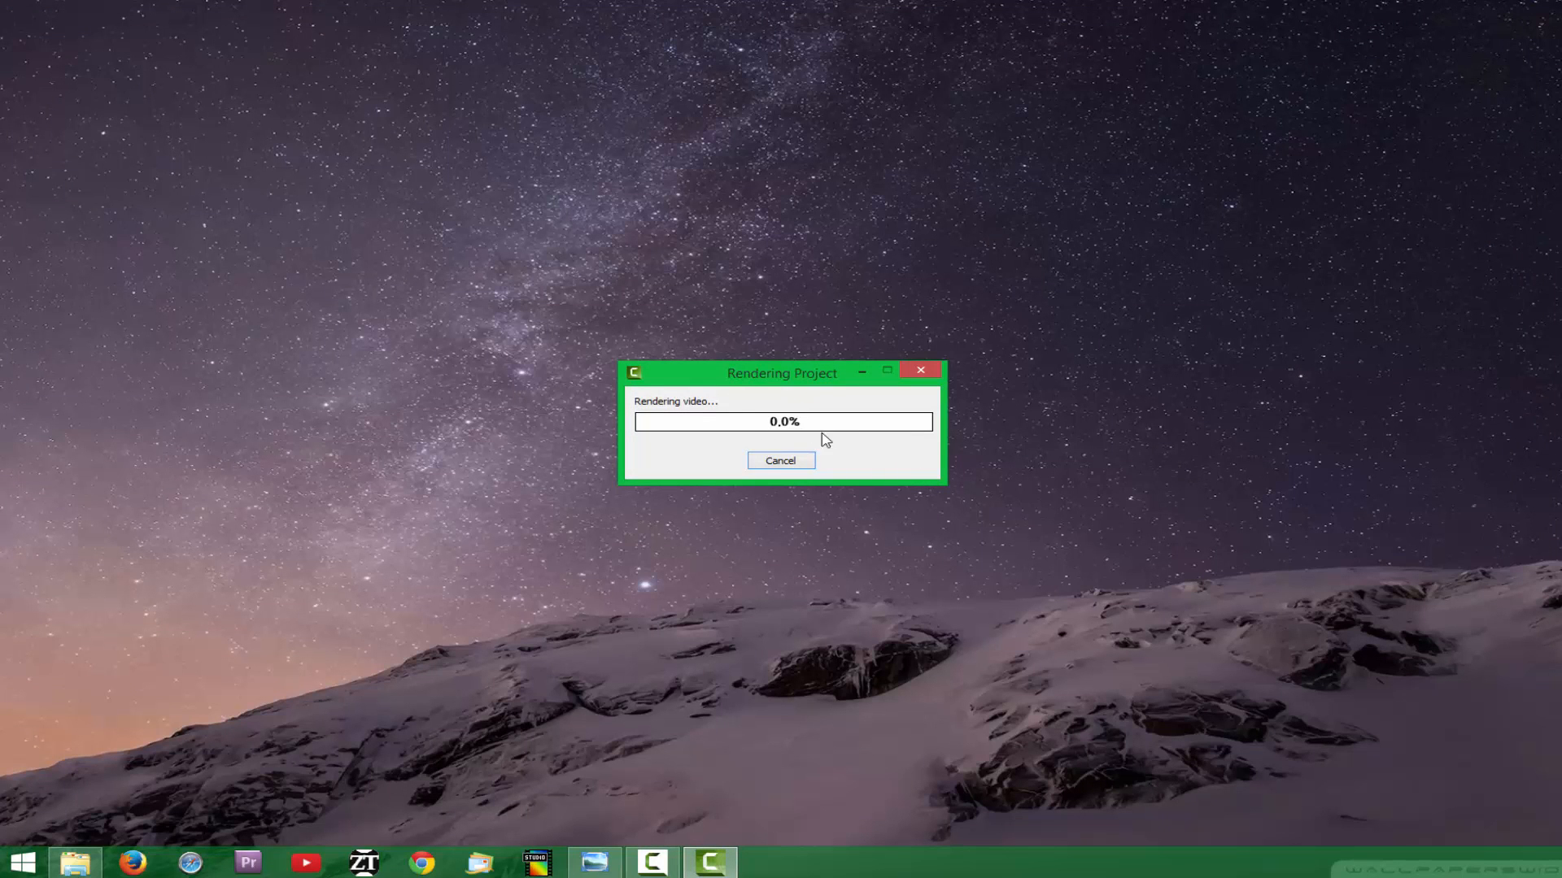
# Step: Cancel the rendering and close Camtasia Studio without saving the changes to Untitled.camproj
pyautogui.click(800, 463)
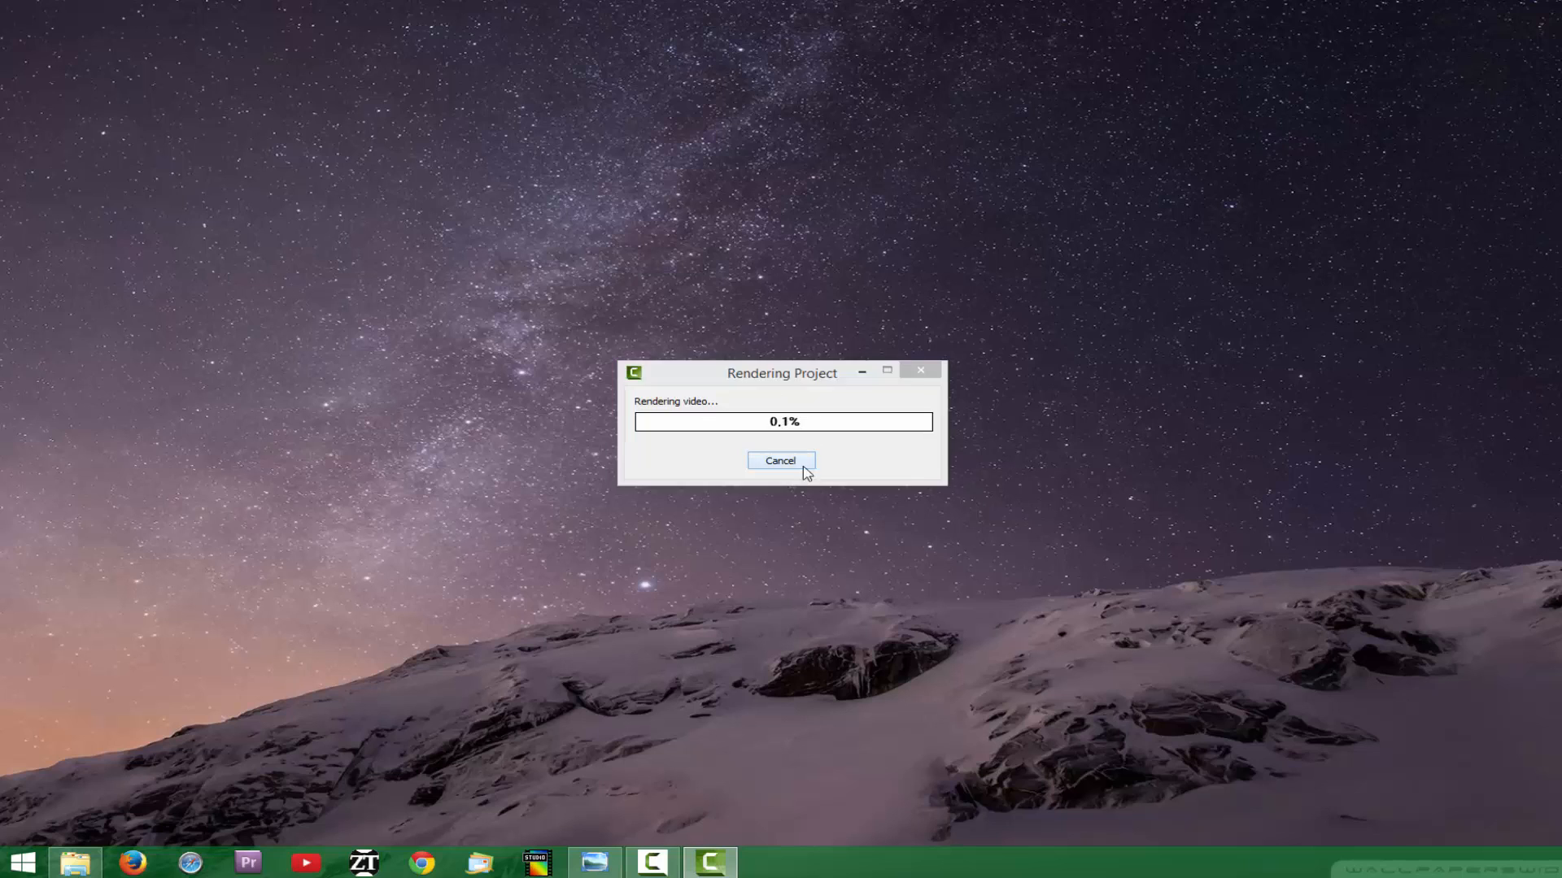
pyautogui.click(783, 468)
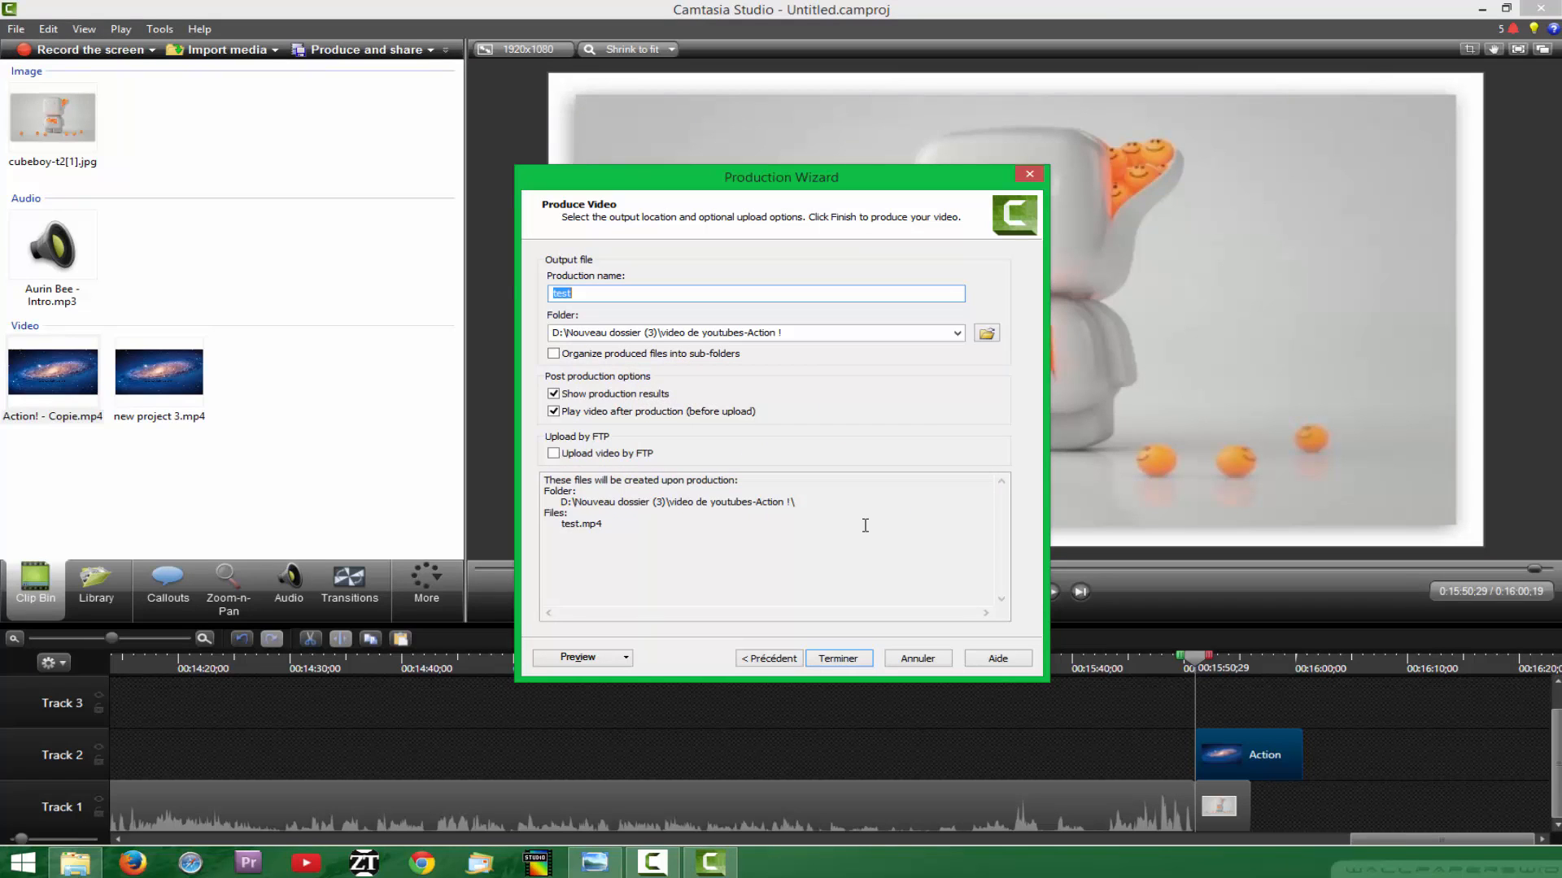
pyautogui.click(921, 660)
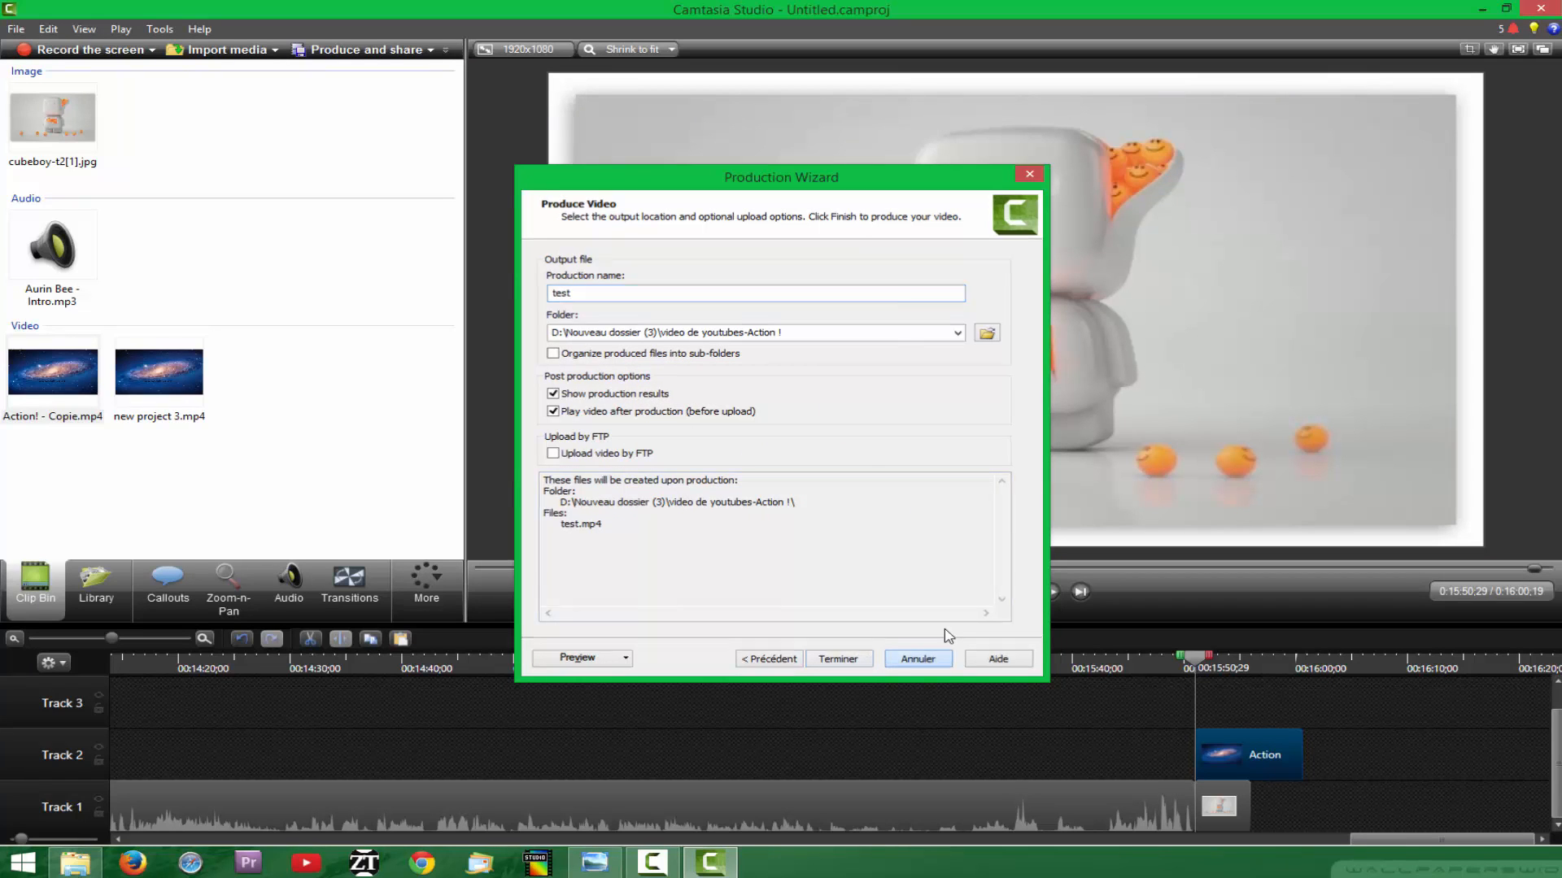
pyautogui.click(1540, 8)
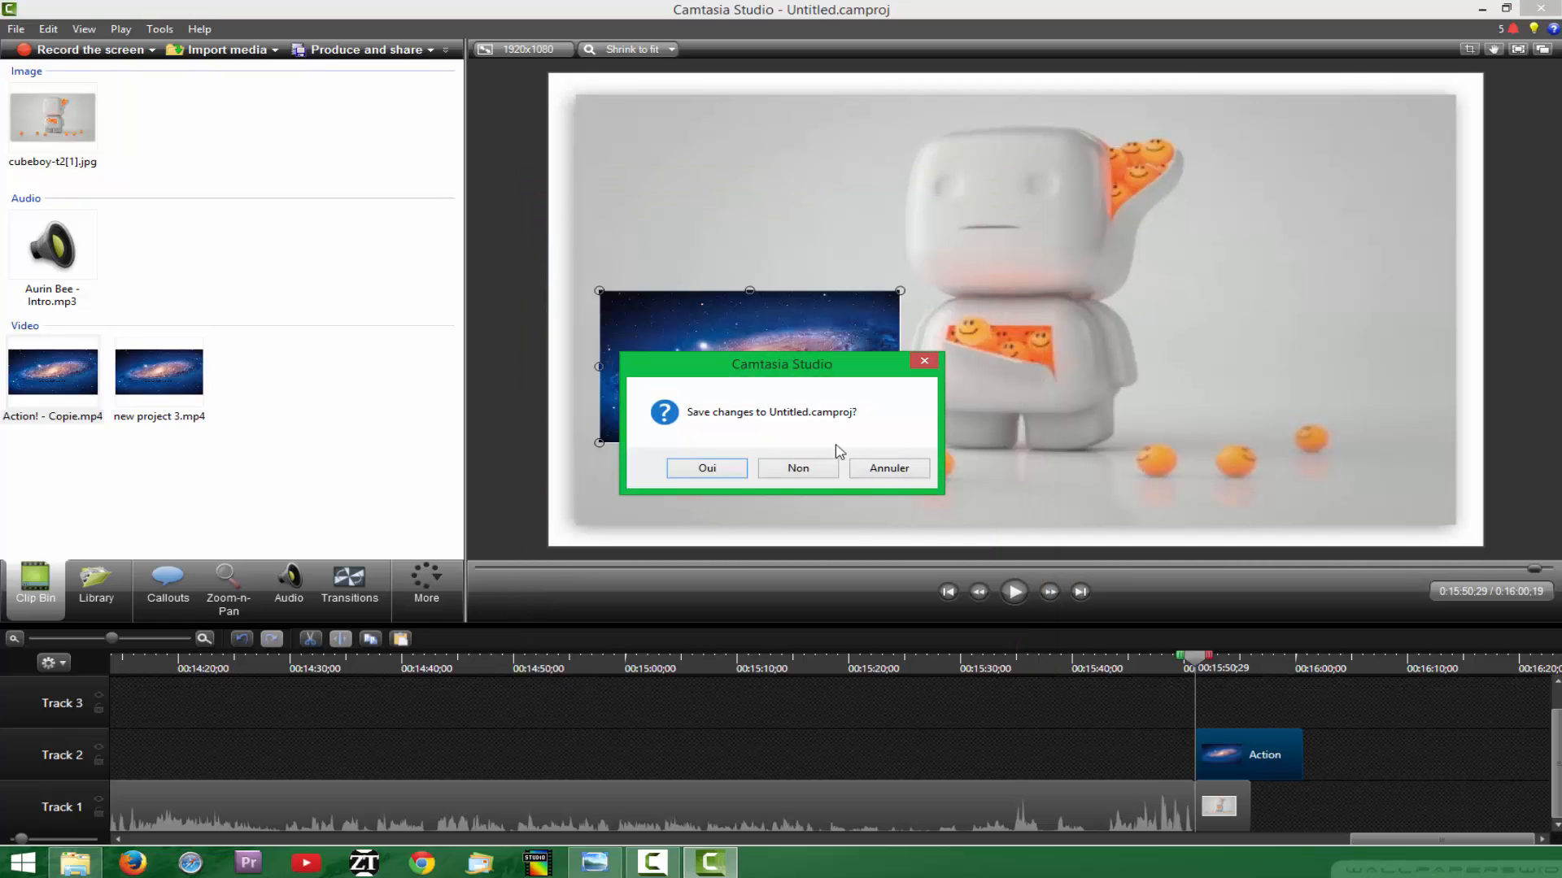
pyautogui.click(771, 477)
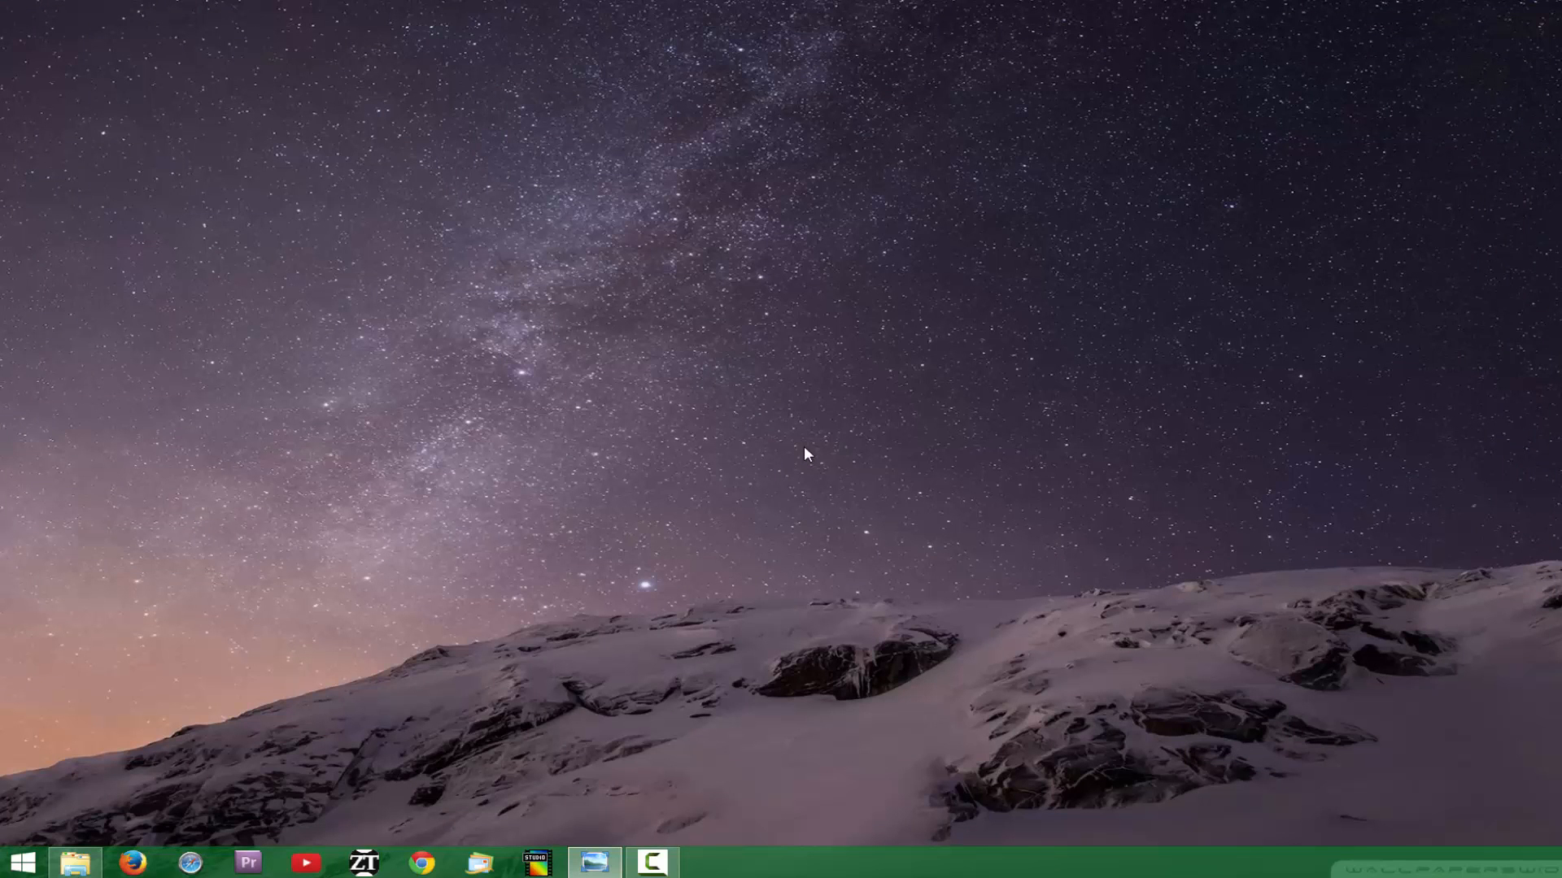